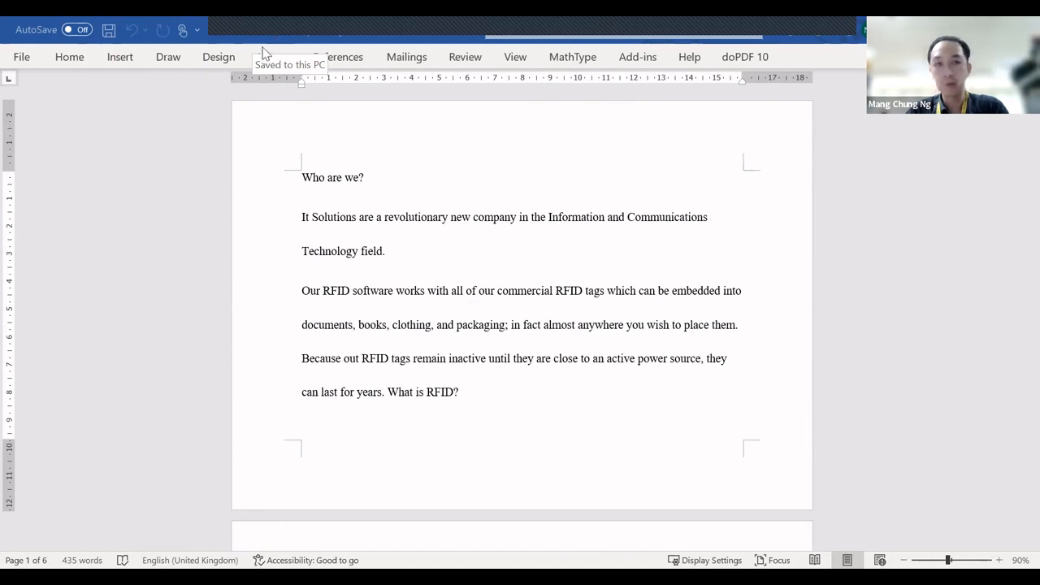
# Step: Save the document in the GCE_N-Level_2017_P2 folder as MYITSOL_ plus the teacher's name and _42, accepting the file-format upgrade
pyautogui.click(24, 65)
pyautogui.click(77, 281)
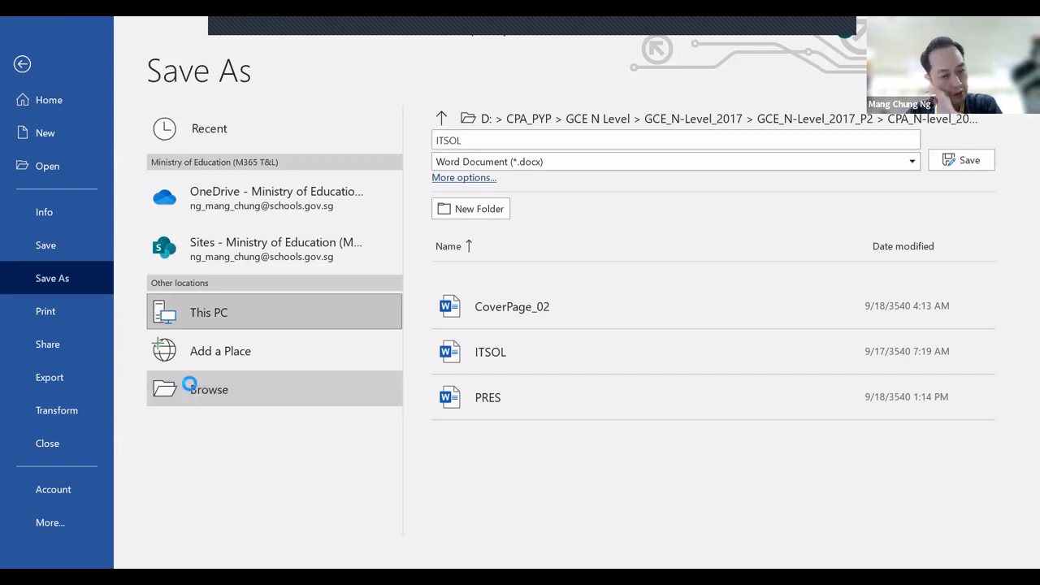
pyautogui.click(195, 389)
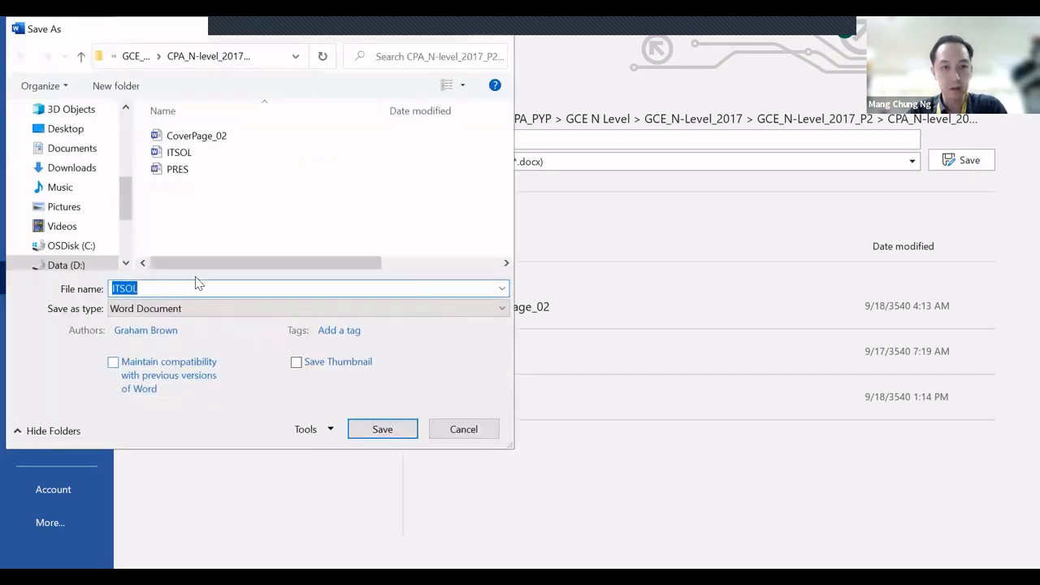
pyautogui.click(132, 57)
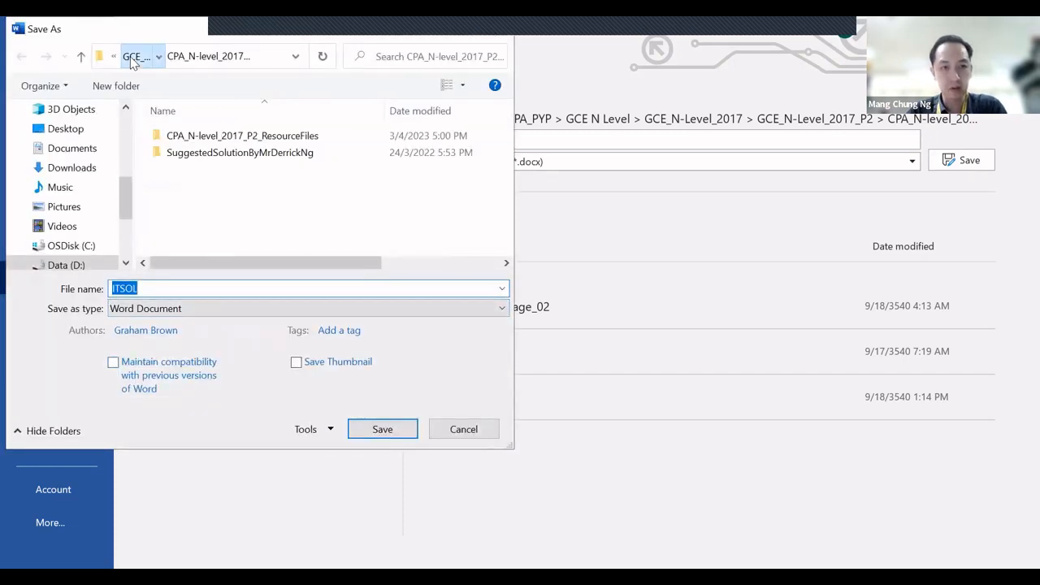
pyautogui.click(161, 285)
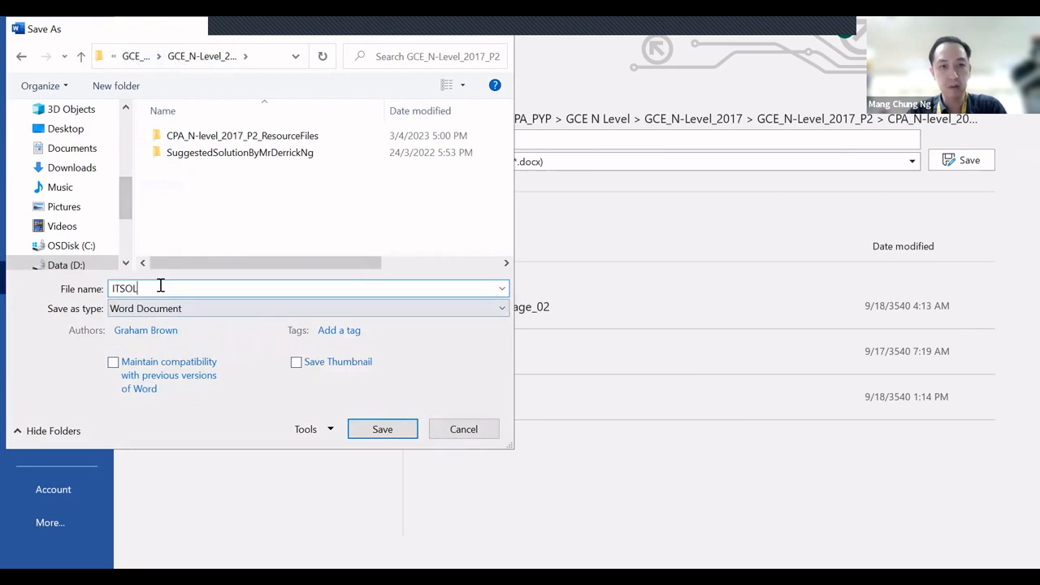
pyautogui.moveTo(161, 285); pyautogui.dragTo(9, 284)
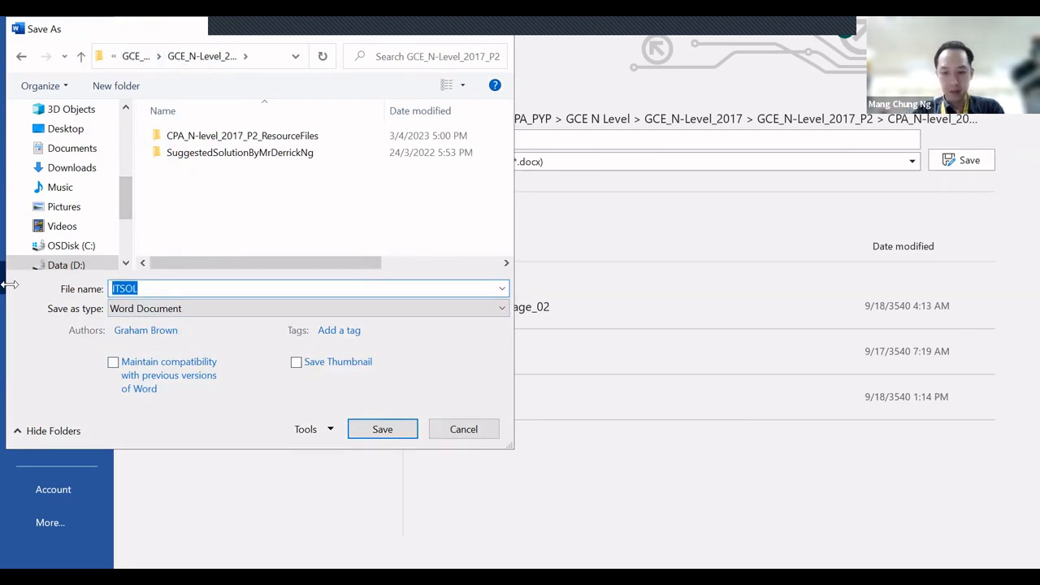
pyautogui.write('MY')
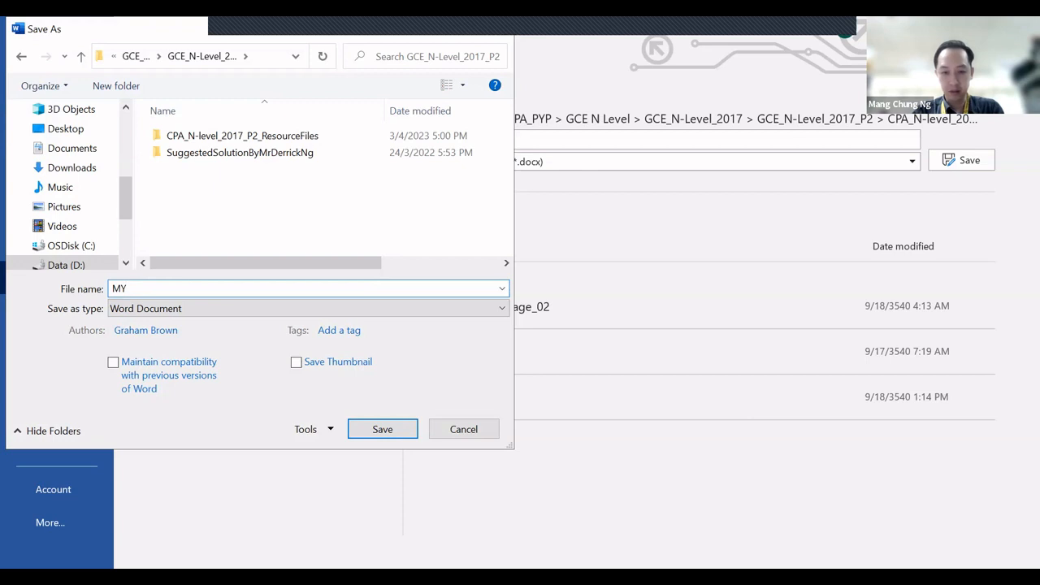
pyautogui.write('ITSOL')
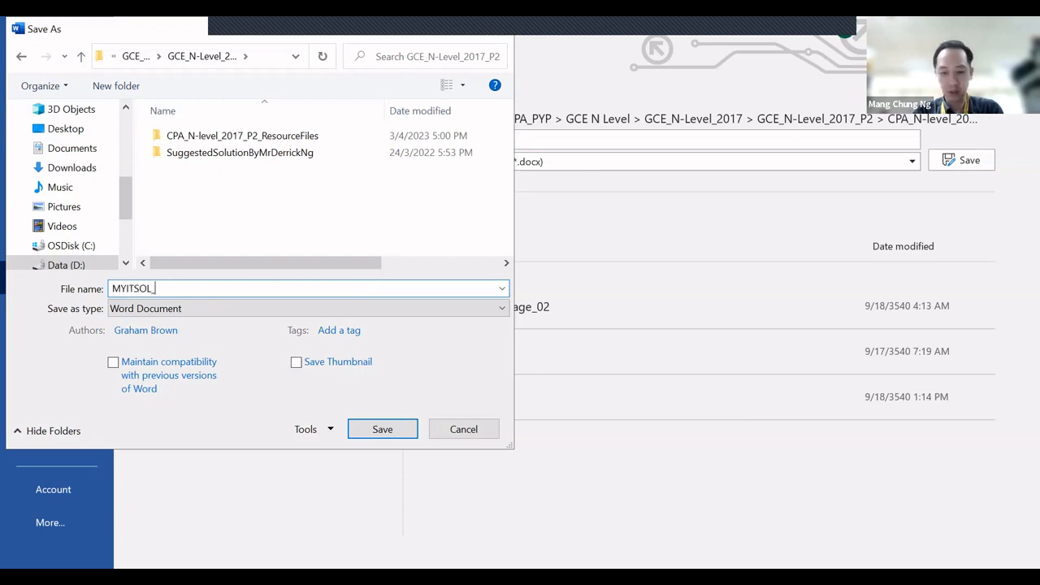
pyautogui.write('_MrN')
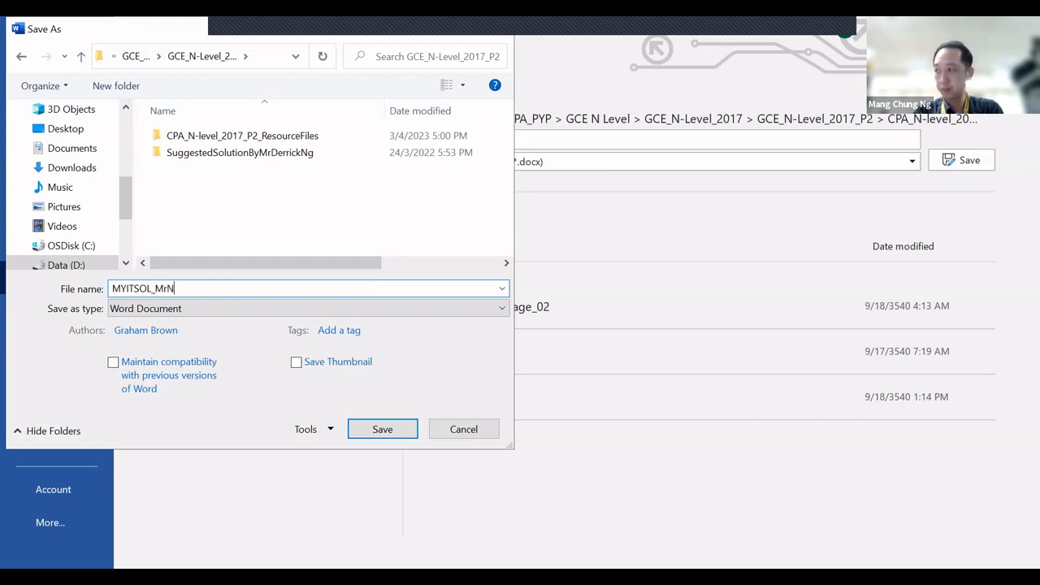
pyautogui.write('g')
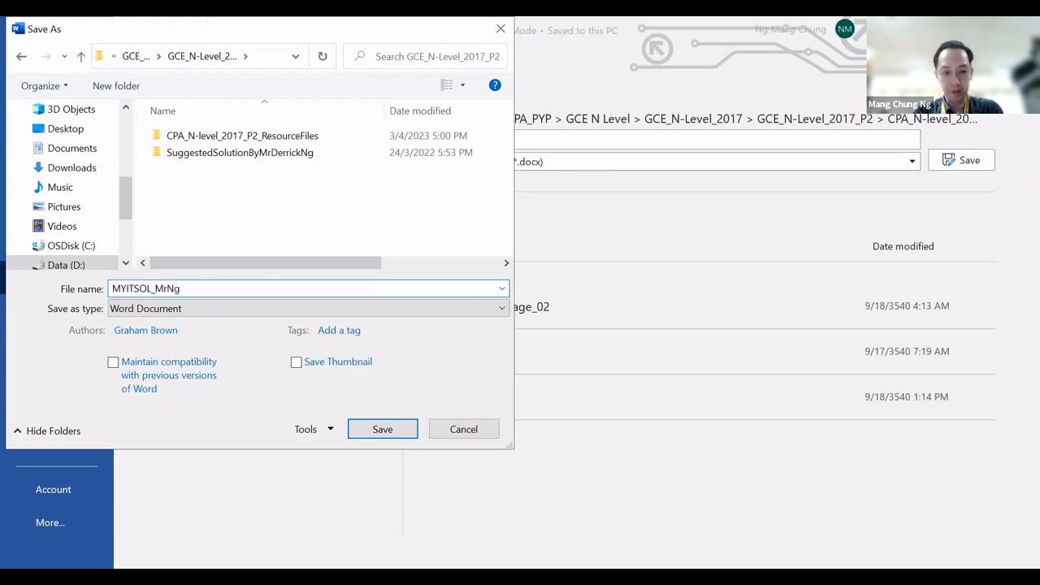
pyautogui.write('_42')
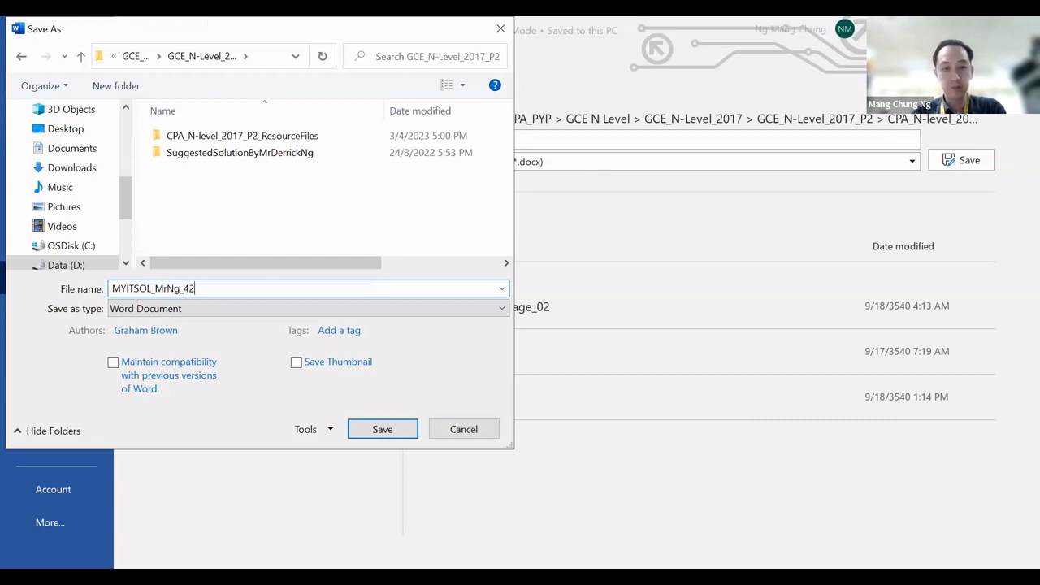
pyautogui.click(398, 431)
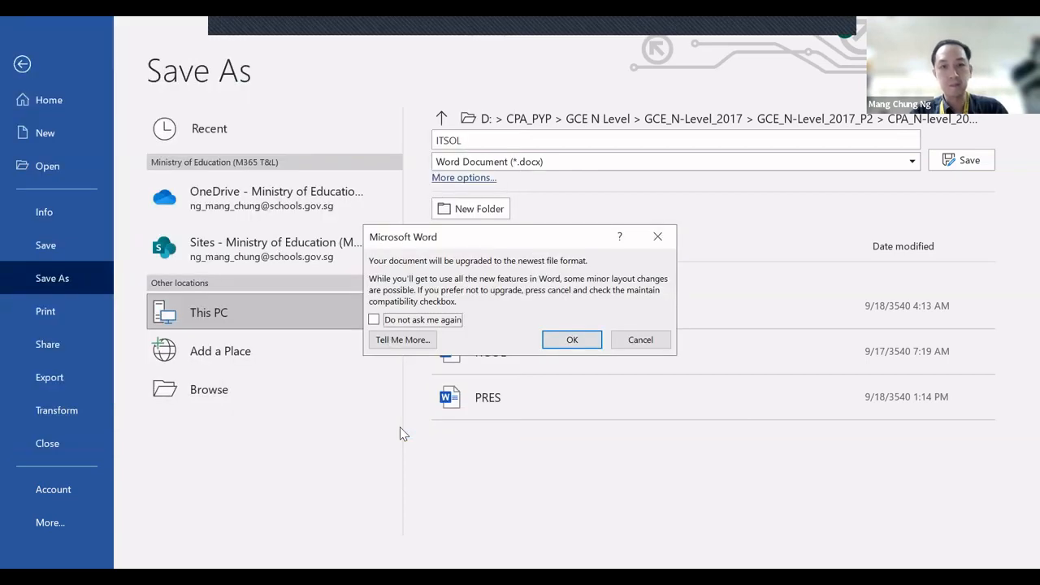
pyautogui.click(590, 342)
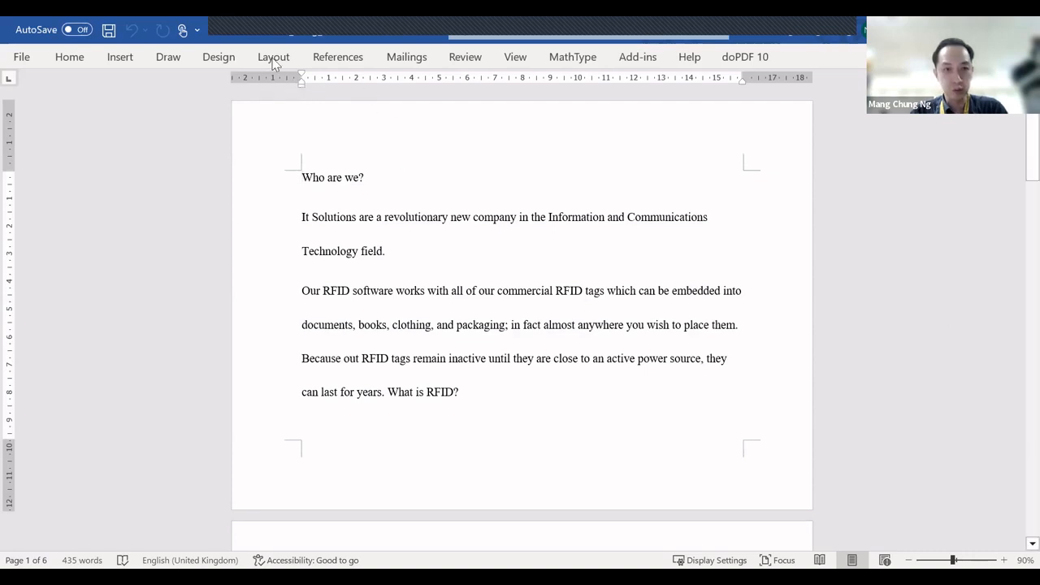
# Step: Set the paper size to A4 and the page orientation to Portrait
pyautogui.click(277, 61)
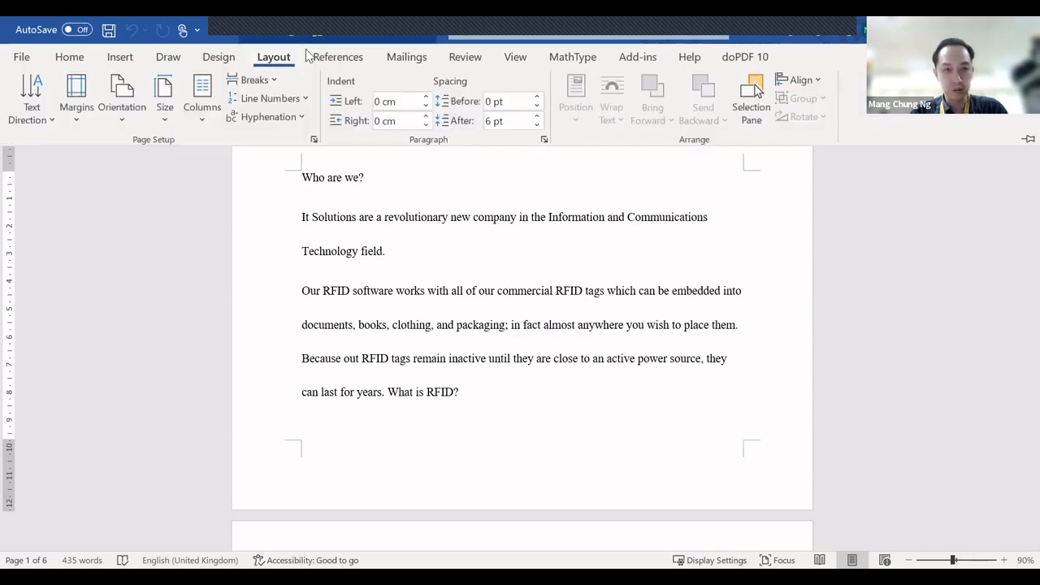
pyautogui.click(165, 119)
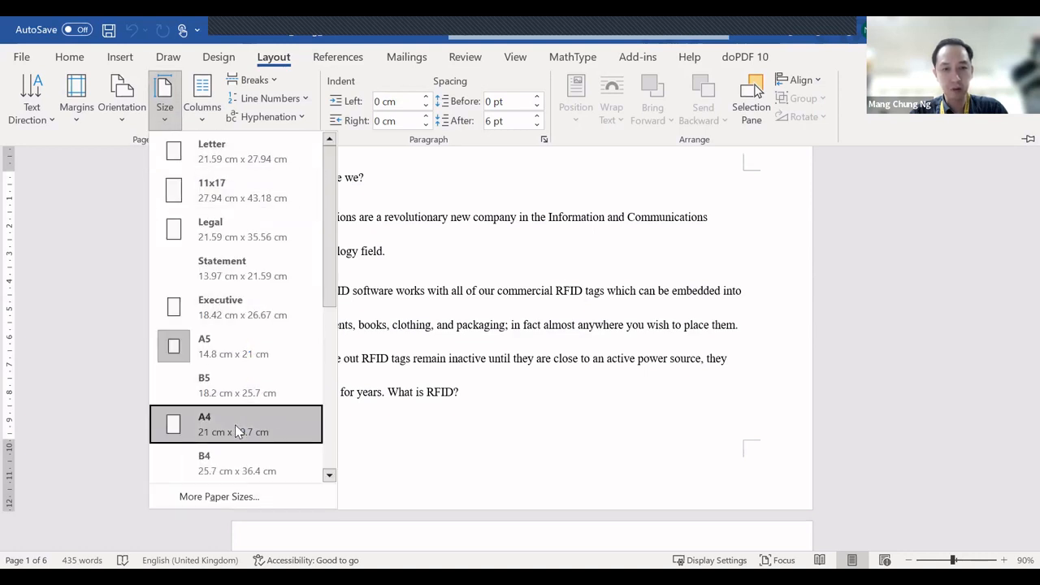
pyautogui.click(234, 429)
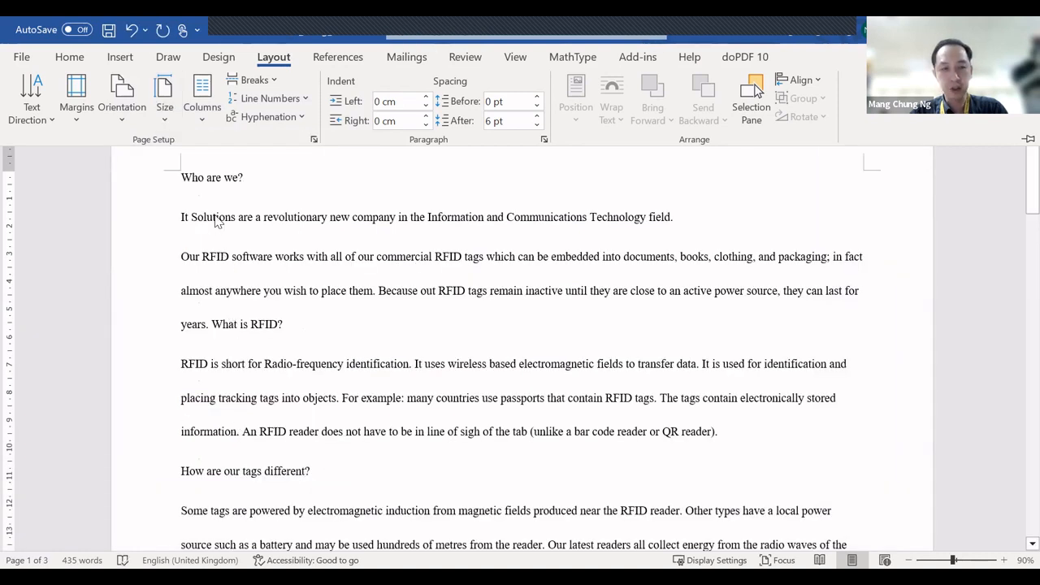
pyautogui.click(131, 121)
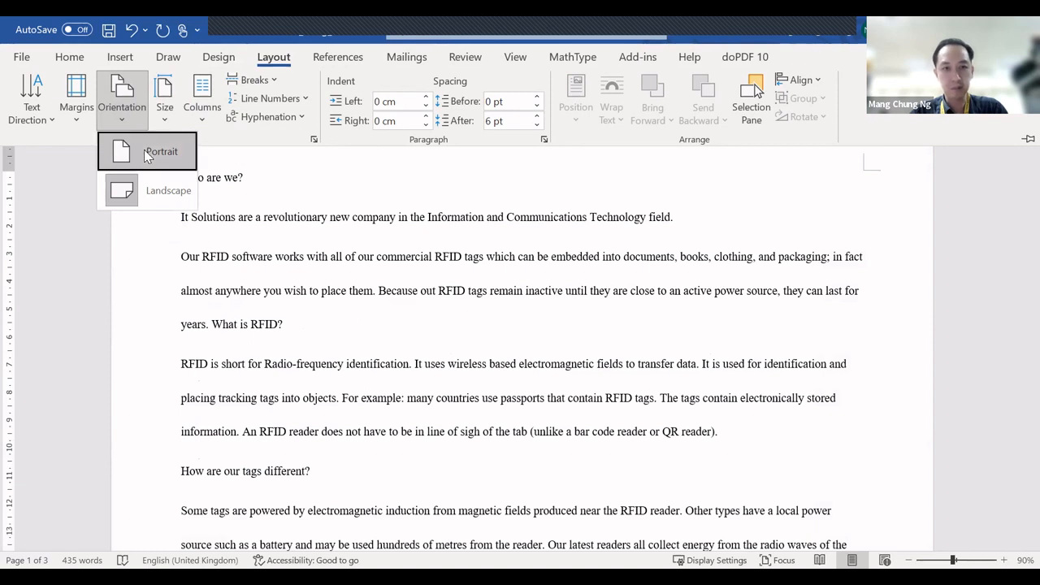
pyautogui.click(147, 162)
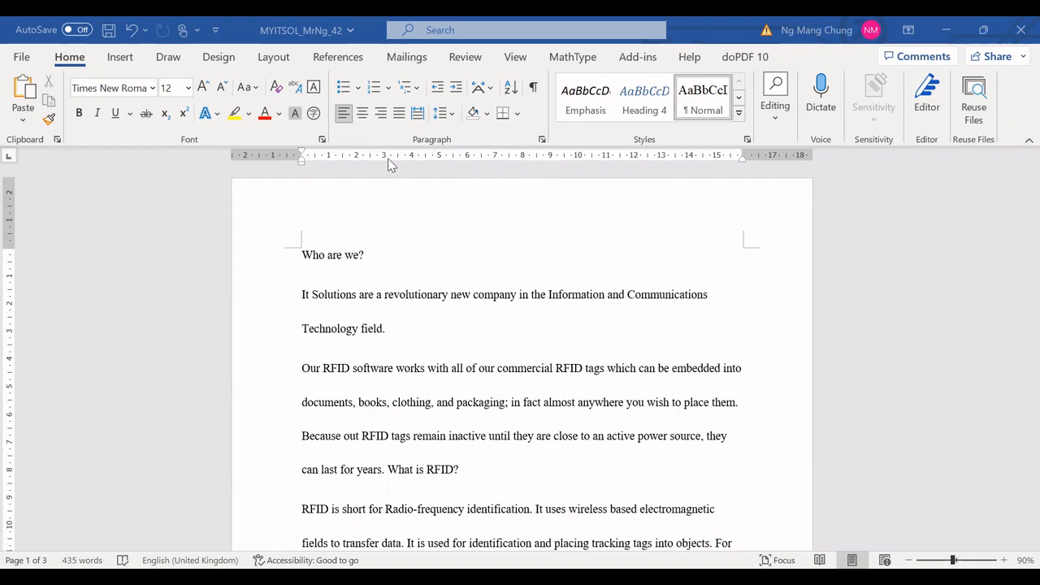
# Step: Add a header with the teacher's name followed by 4T1 (42), then return to the document body
pyautogui.doubleClick(368, 211)
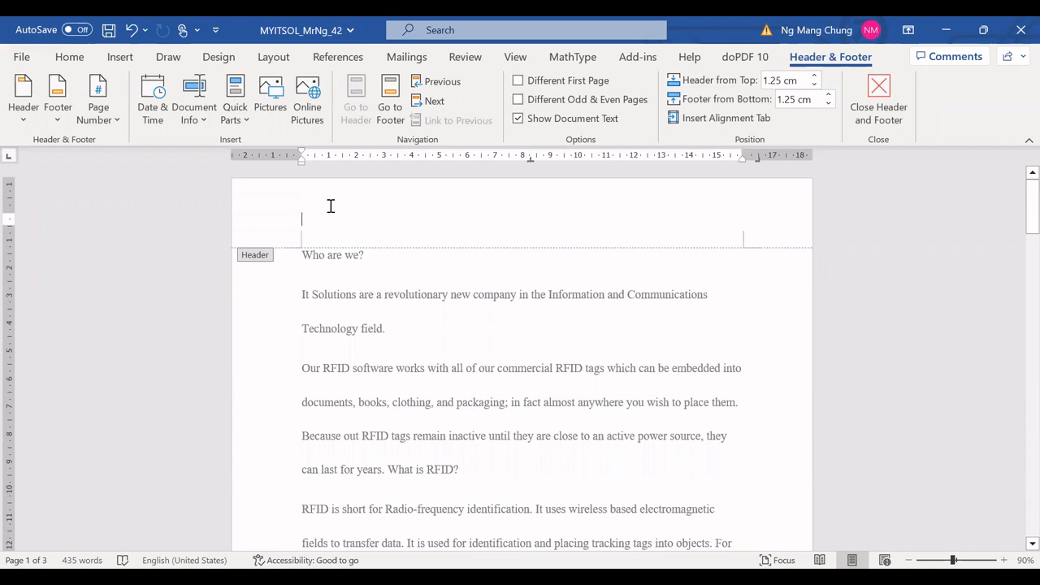
pyautogui.write('Mr Ng')
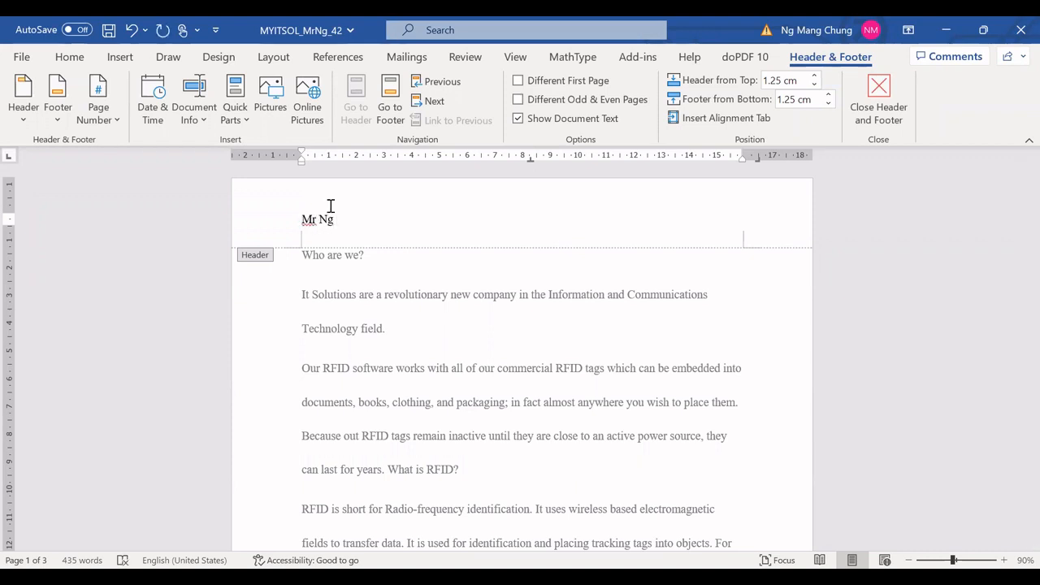
pyautogui.write(' 4T1 (42)')
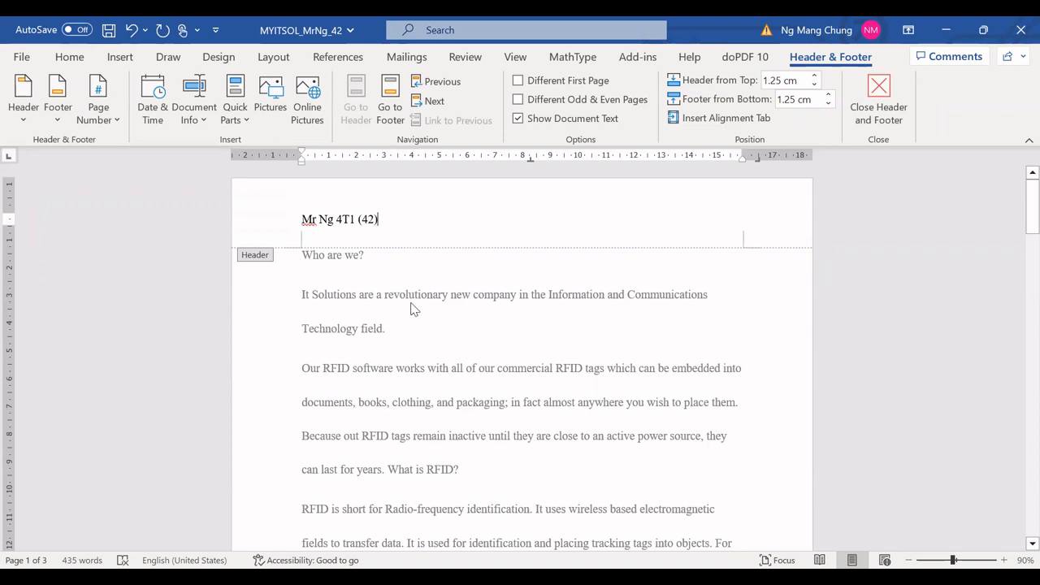
pyautogui.doubleClick(488, 332)
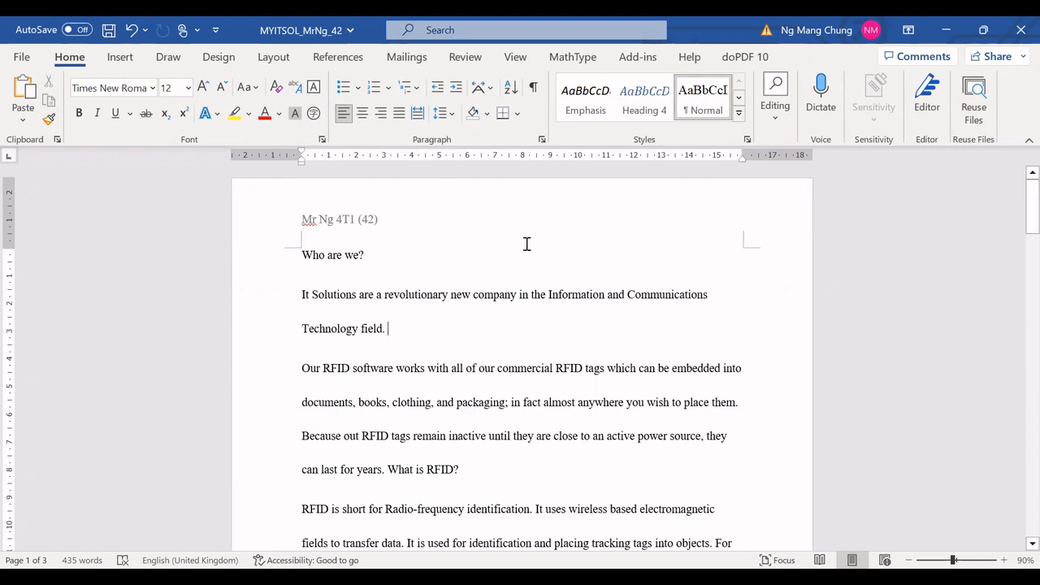
# Step: Add an empty paragraph above "Who are we?" and insert black-outlined WordArt there reading IT Solutiom
pyautogui.click(303, 254)
pyautogui.press('Return')
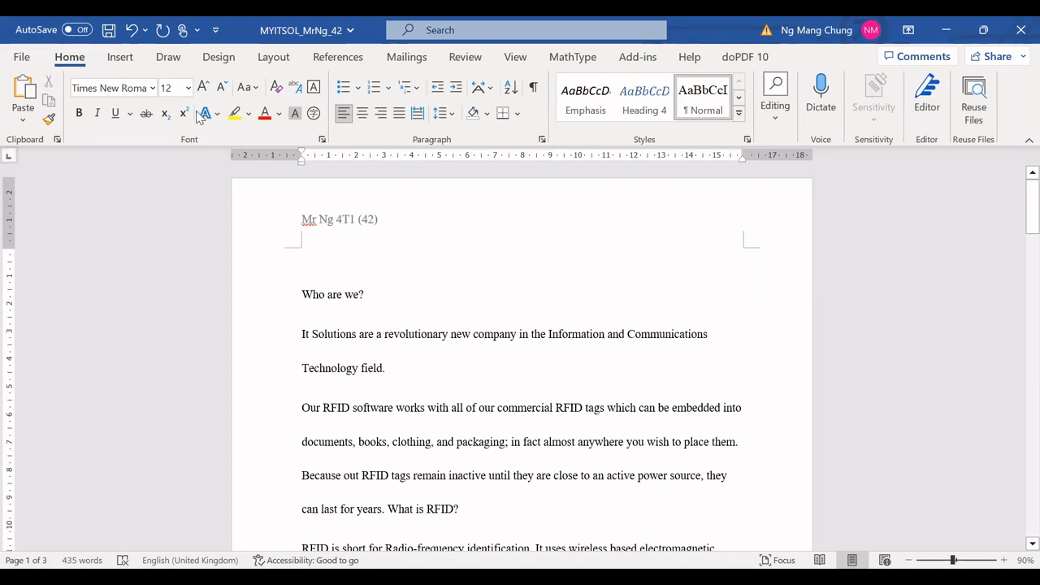
pyautogui.click(123, 57)
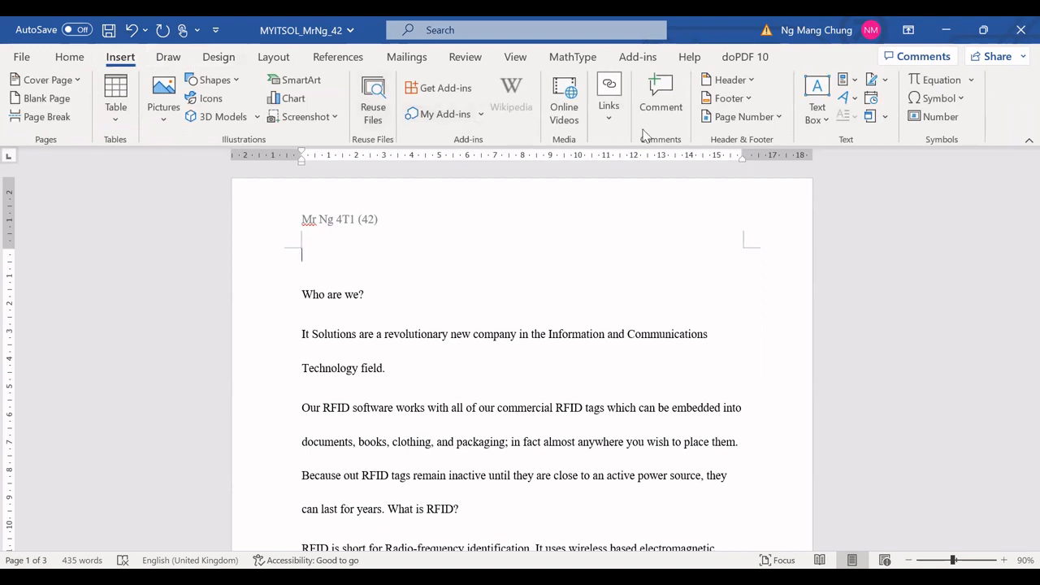
pyautogui.click(855, 99)
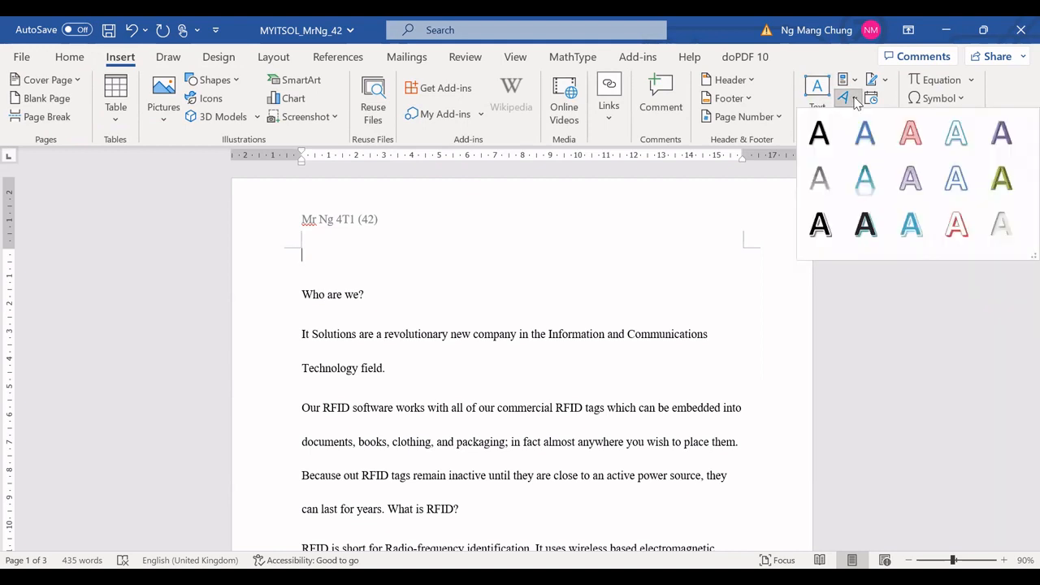
pyautogui.click(819, 219)
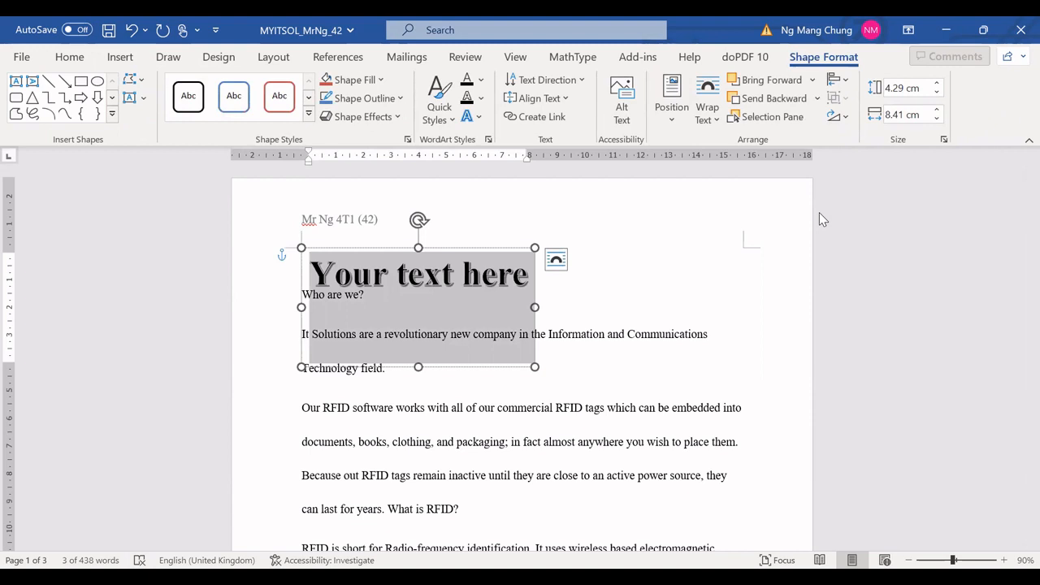
pyautogui.write('IT')
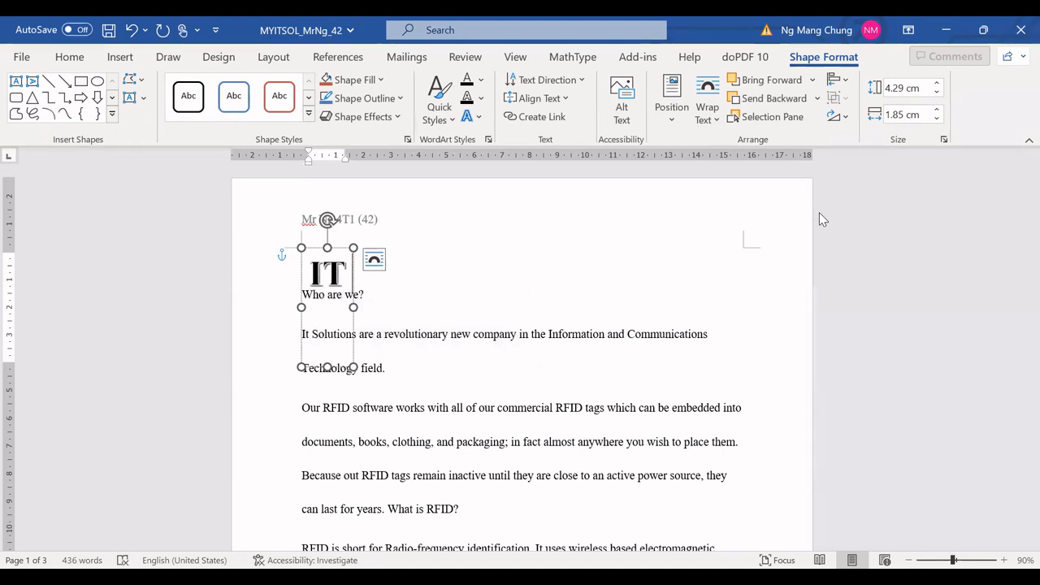
pyautogui.write(' So')
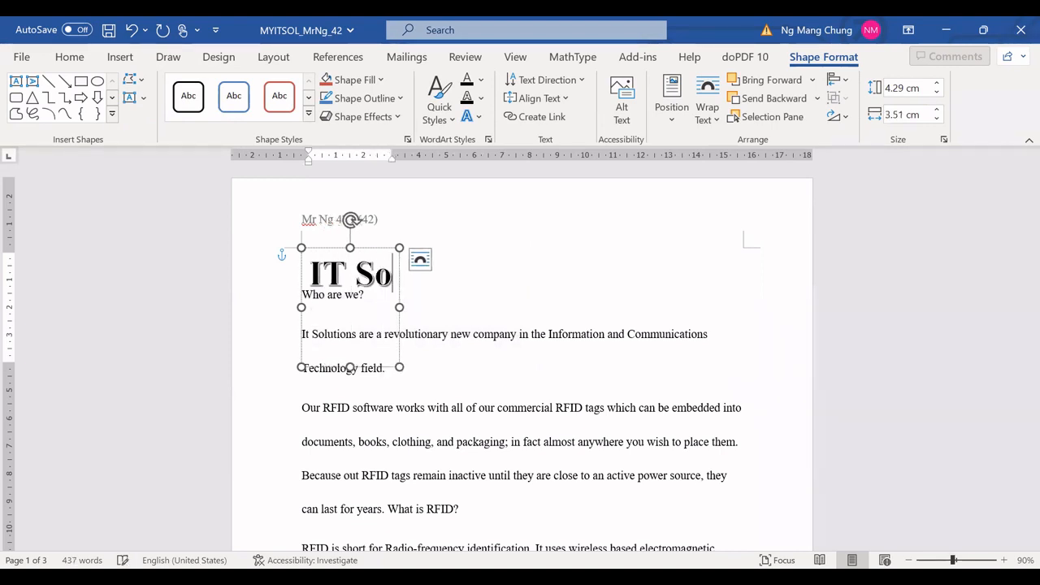
pyautogui.write('lutiom')
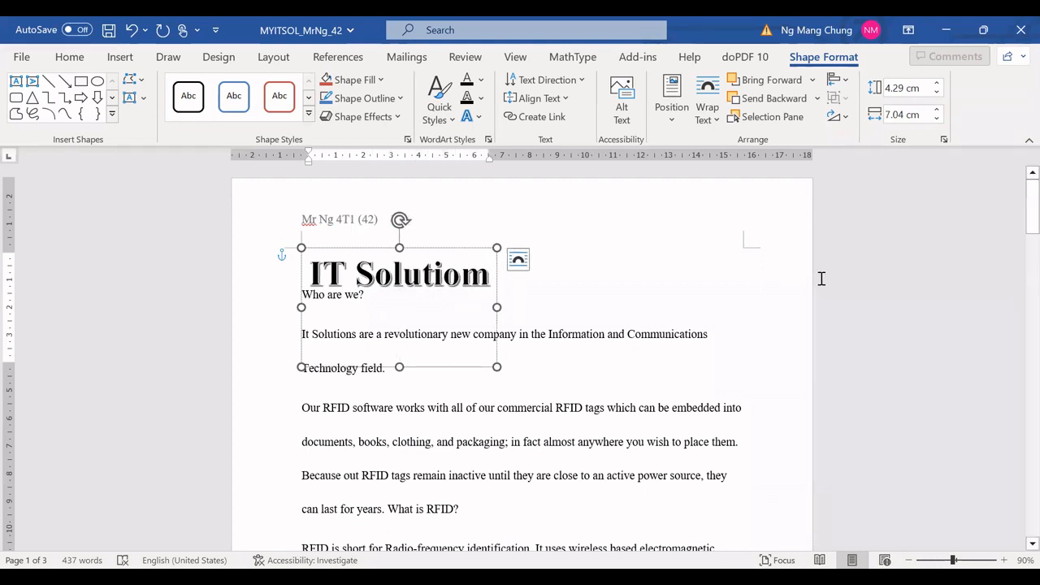
# Step: Reduce the WordArt's height to 1.68 cm and move it to the top right of the first page
pyautogui.moveTo(399, 366); pyautogui.dragTo(402, 295)
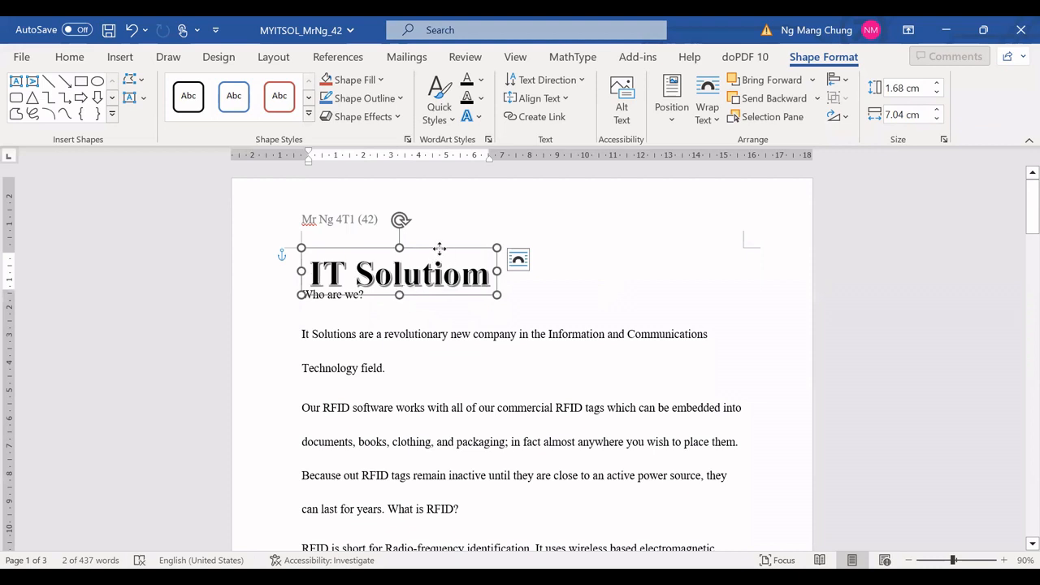
pyautogui.moveTo(439, 249); pyautogui.dragTo(675, 239)
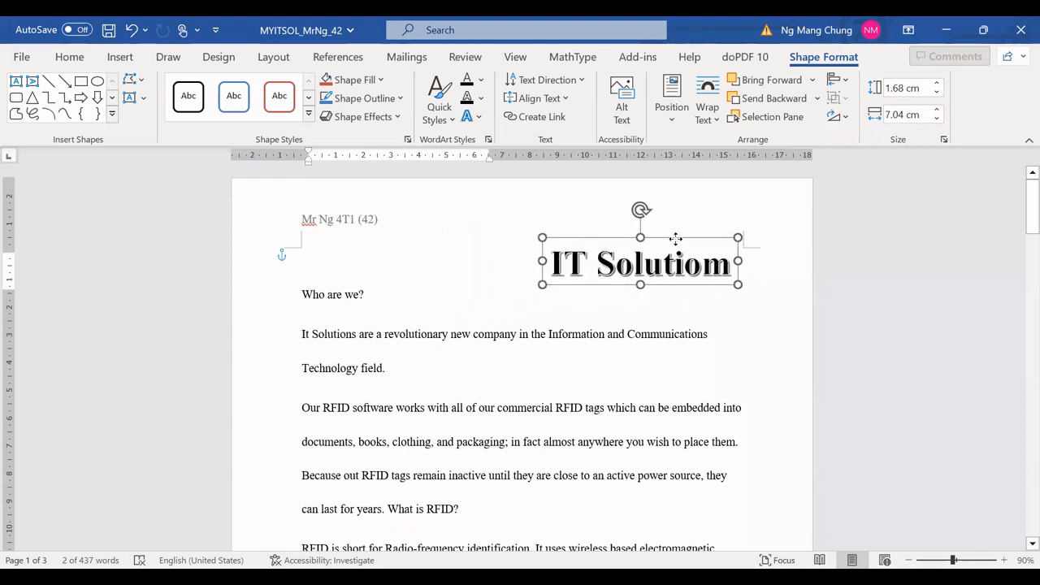
pyautogui.moveTo(676, 239); pyautogui.dragTo(676, 240)
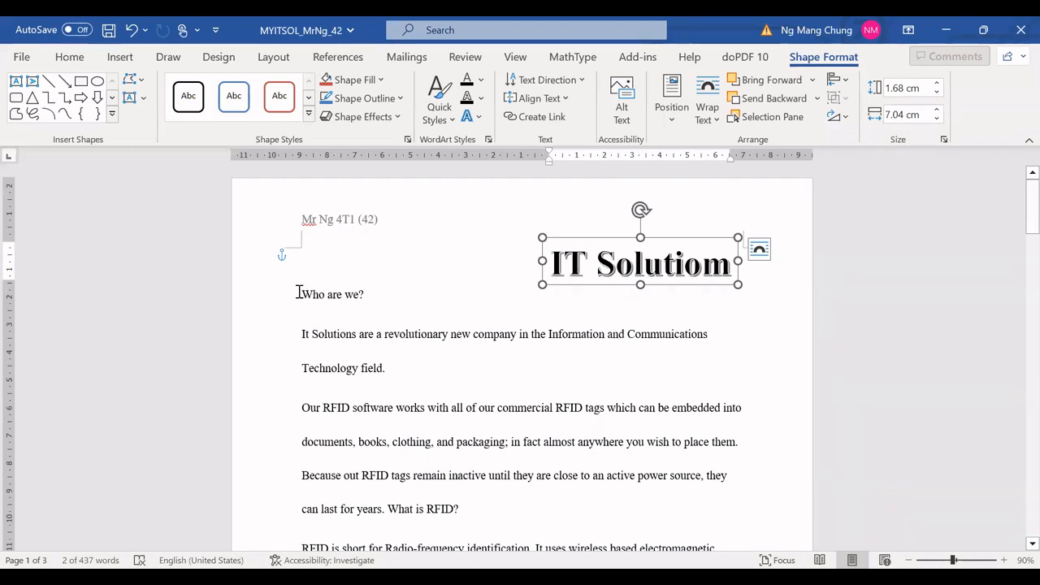
# Step: Select the whole document and set its line spacing to 1.5 lines
pyautogui.moveTo(299, 292); pyautogui.dragTo(390, 331)
pyautogui.click(390, 329)
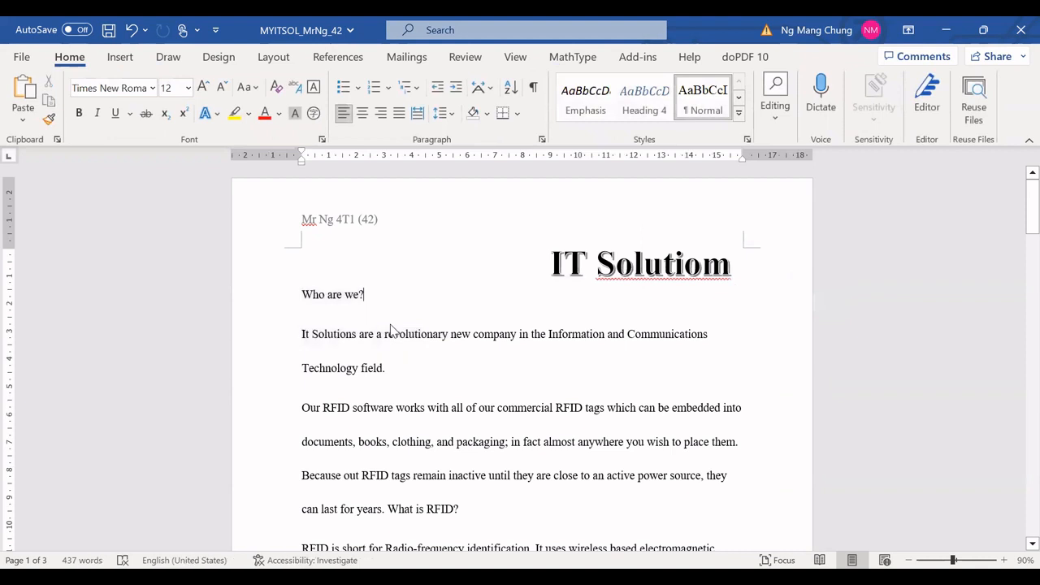
pyautogui.hotkey('ctrl', 'a')
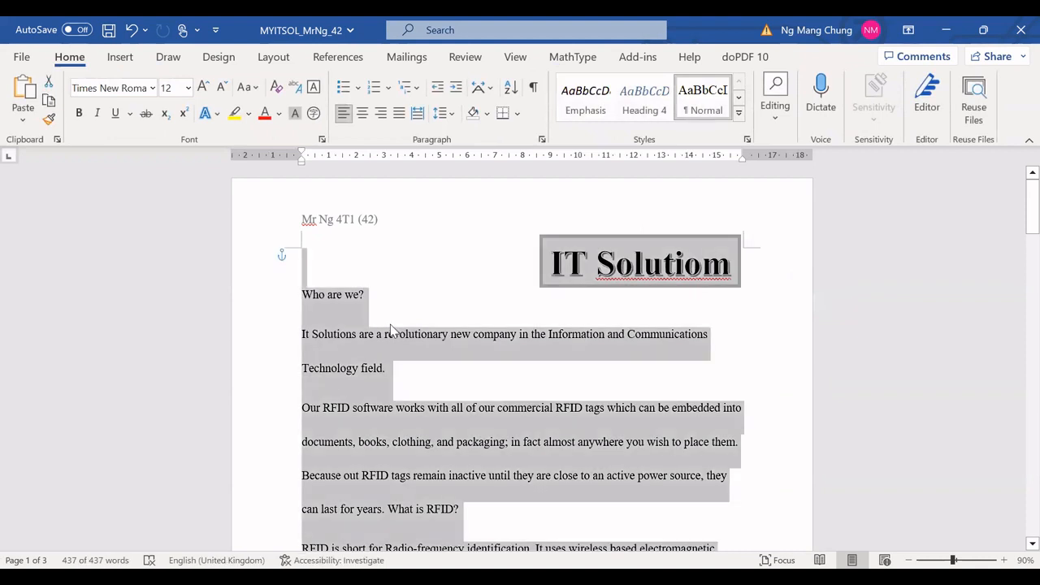
pyautogui.scroll(-2, 390, 328)
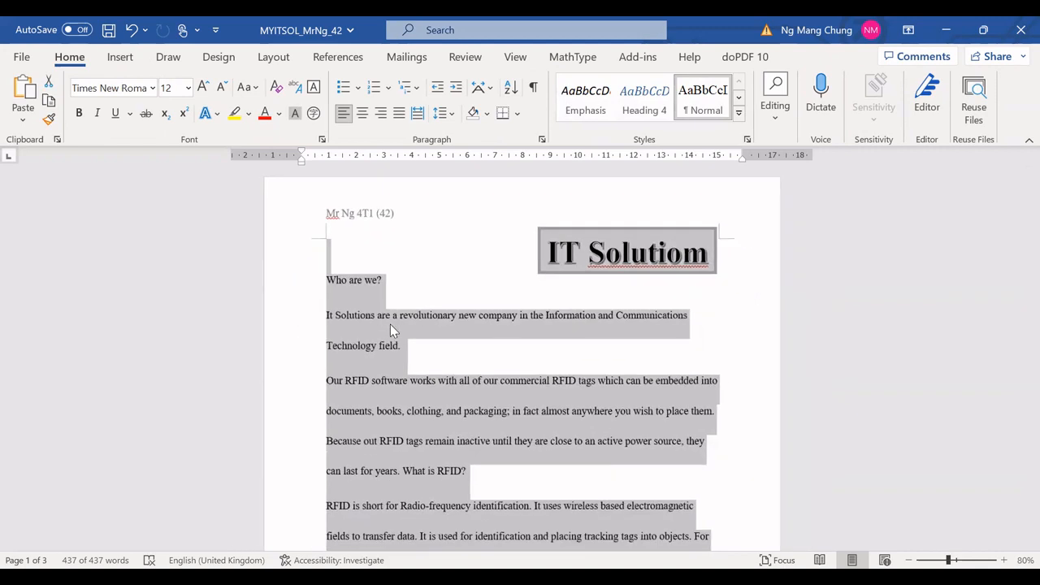
pyautogui.scroll(-2, 390, 325)
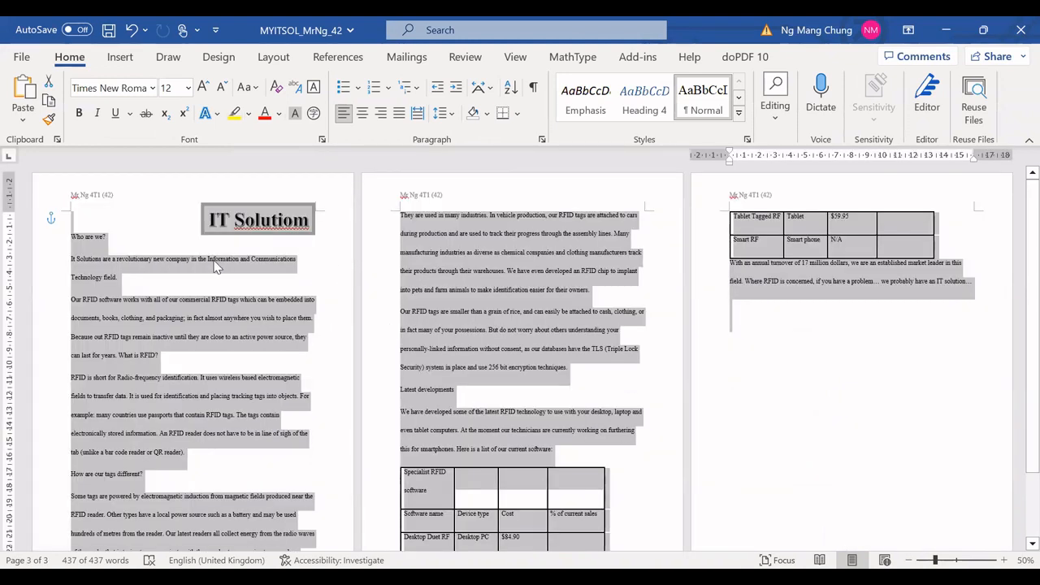
pyautogui.rightClick(252, 313)
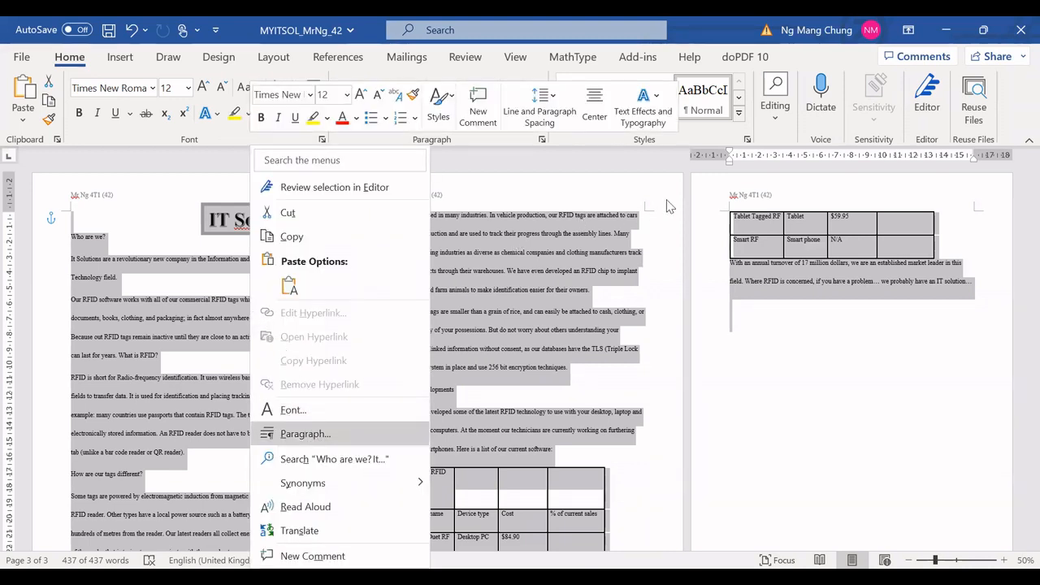
pyautogui.click(316, 438)
pyautogui.moveTo(709, 87); pyautogui.dragTo(570, 71)
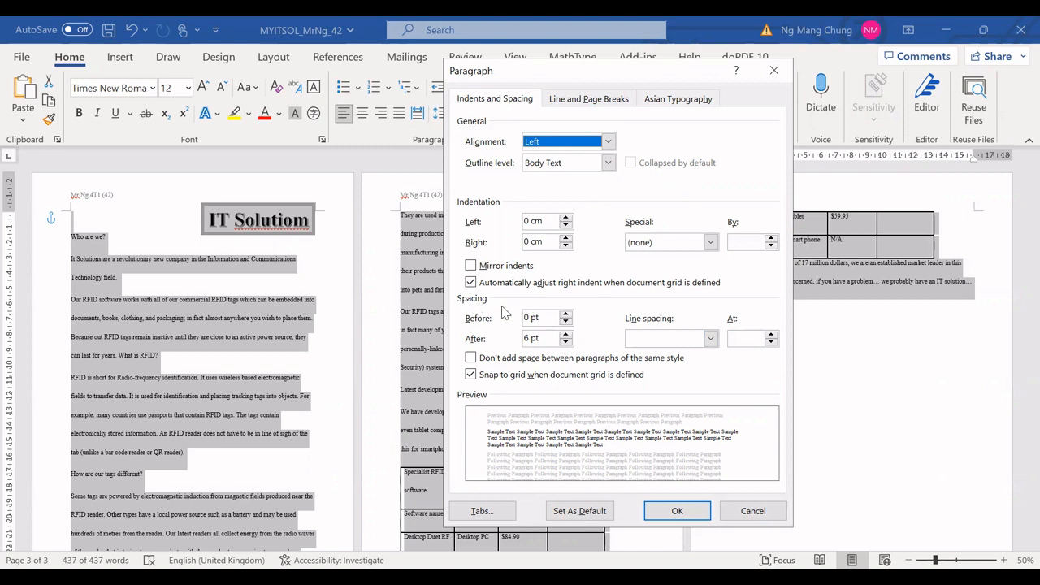
pyautogui.click(710, 339)
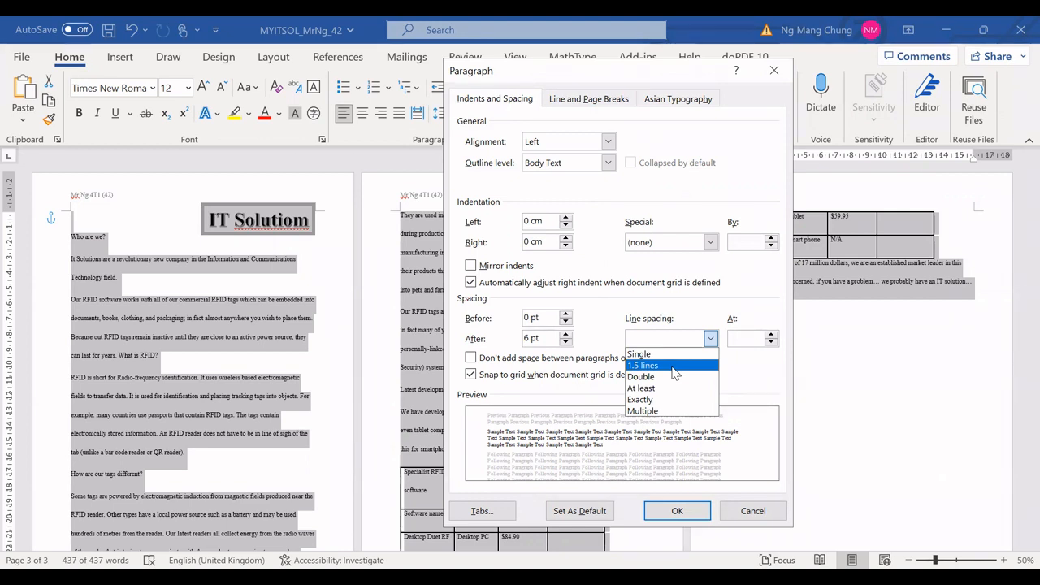
pyautogui.click(673, 367)
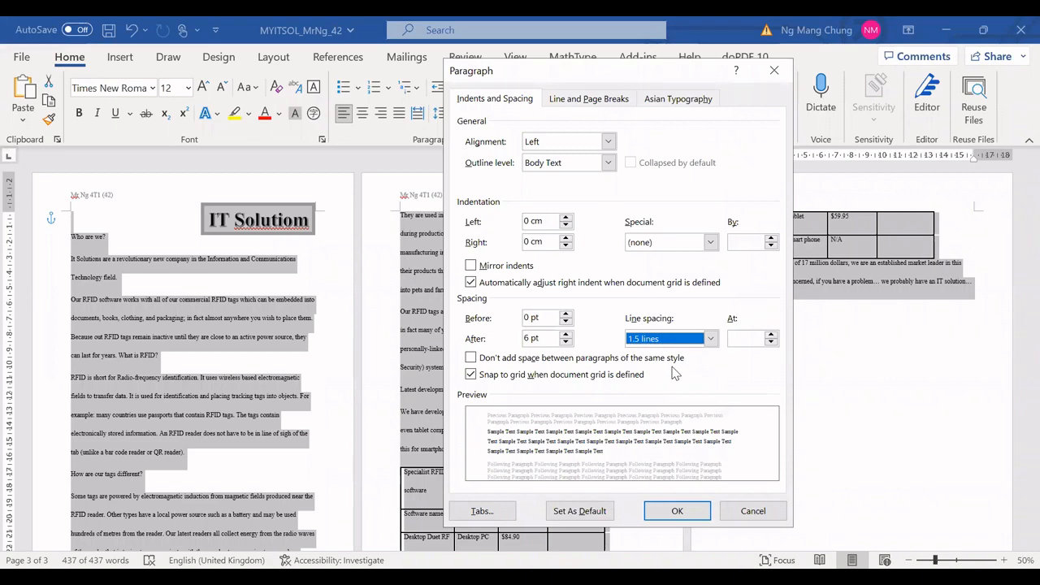
pyautogui.click(694, 512)
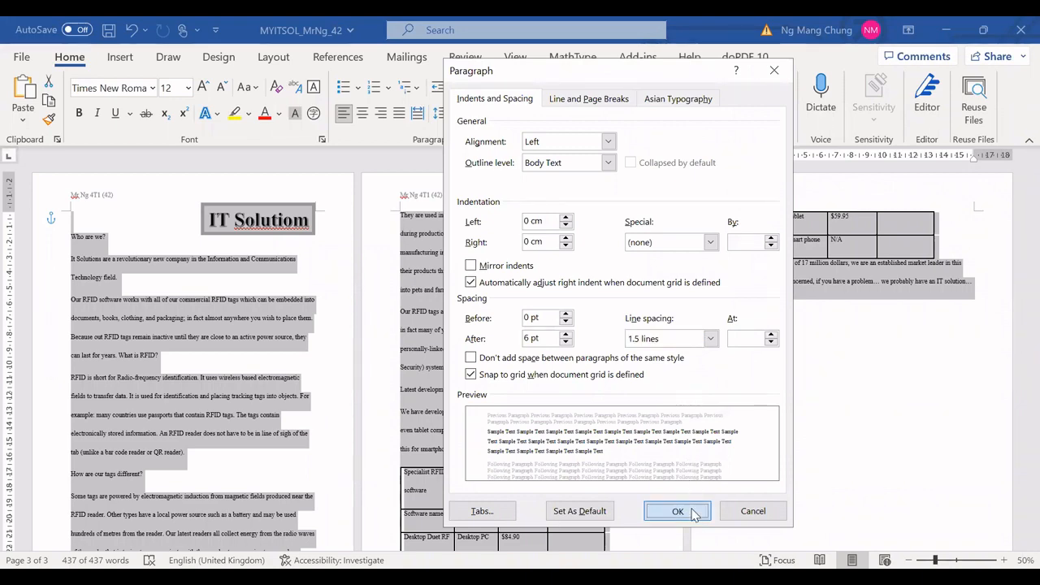
# Step: Select all the text again and justify it
pyautogui.scroll(-2, 711, 402)
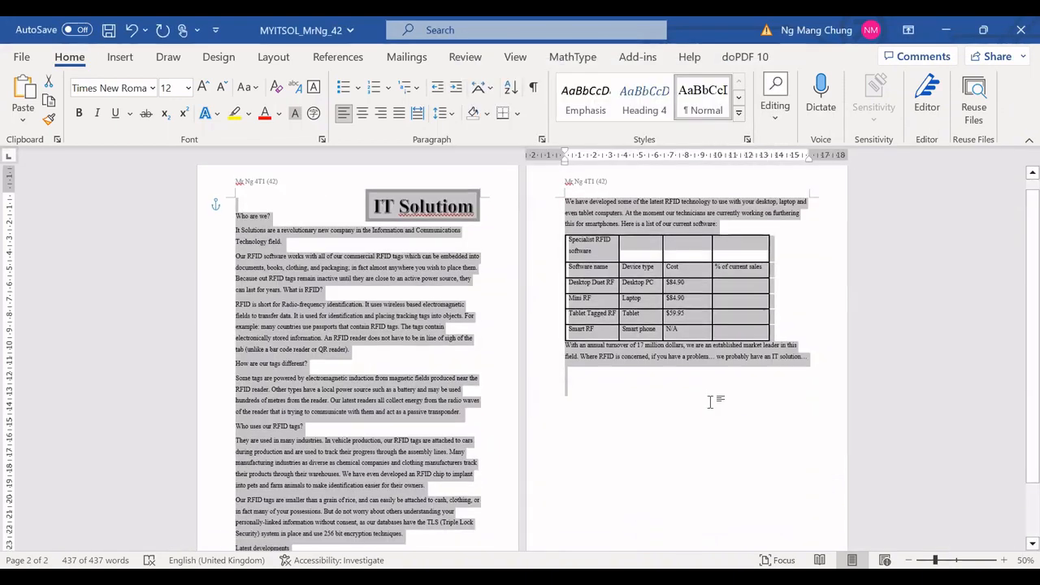
pyautogui.scroll(1, 710, 401)
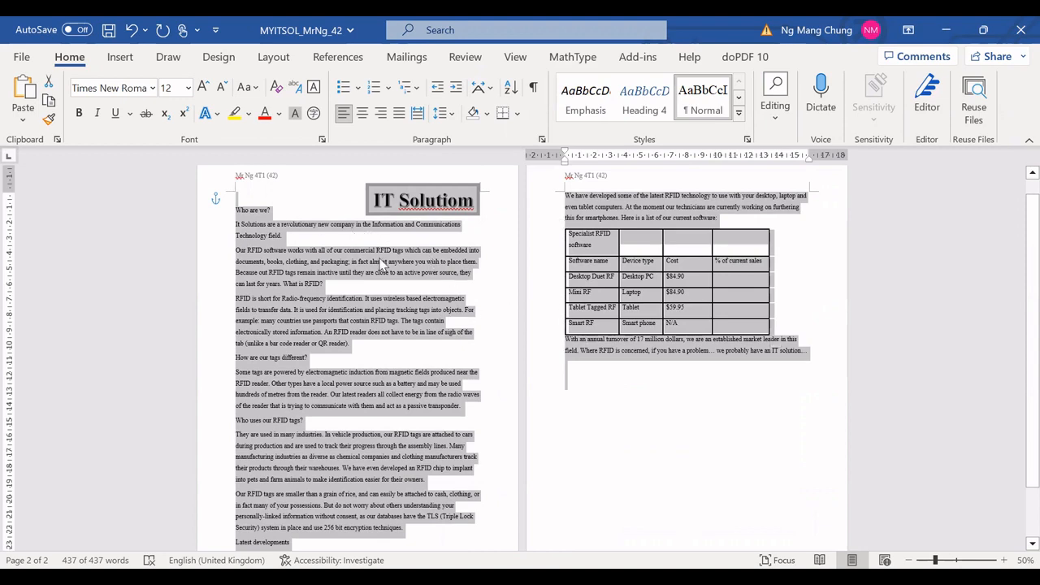
pyautogui.click(249, 195)
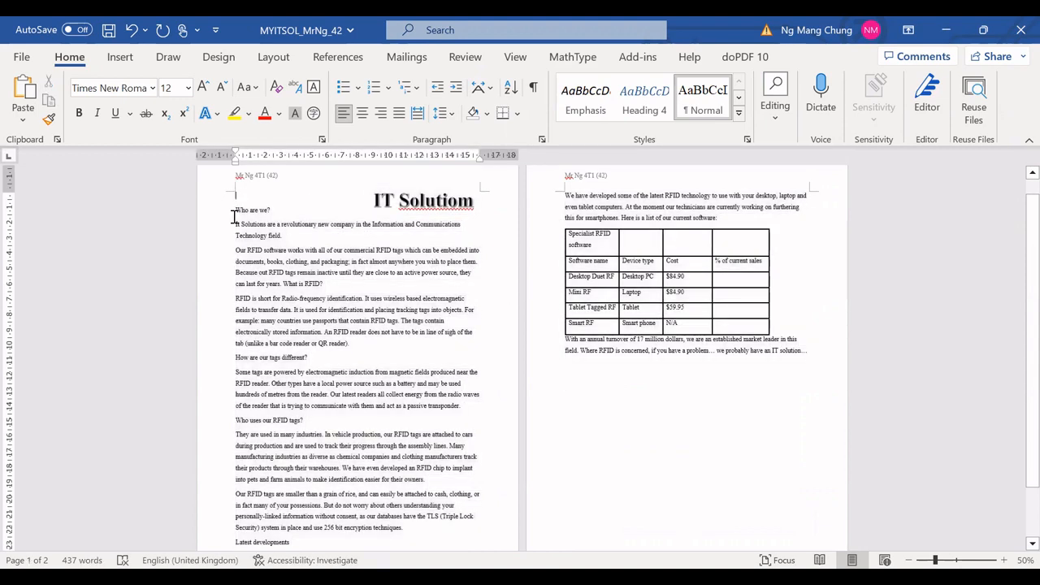
pyautogui.moveTo(235, 213); pyautogui.dragTo(772, 373)
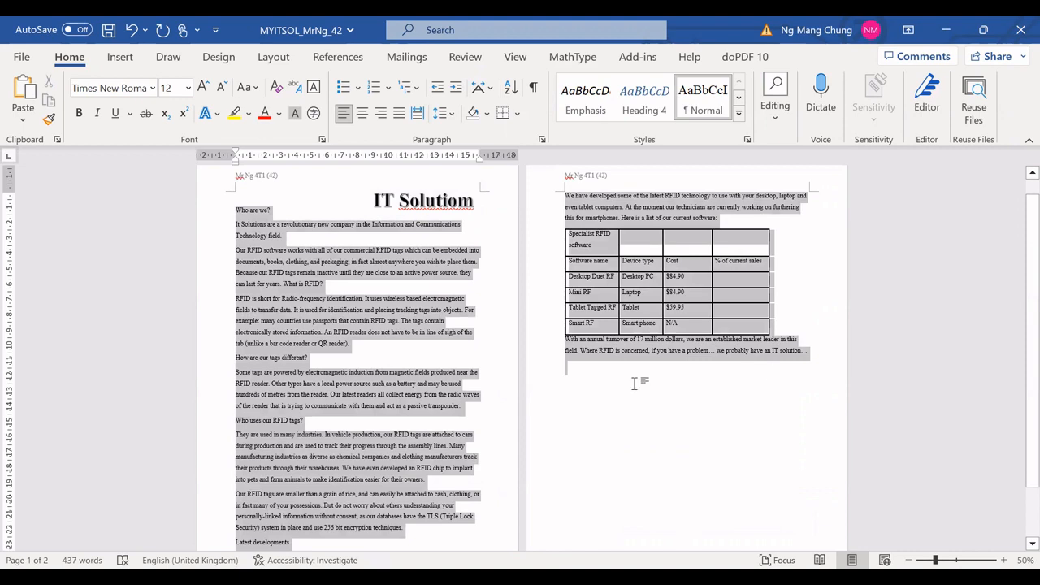
pyautogui.click(587, 382)
pyautogui.hotkey('ctrl', 'a')
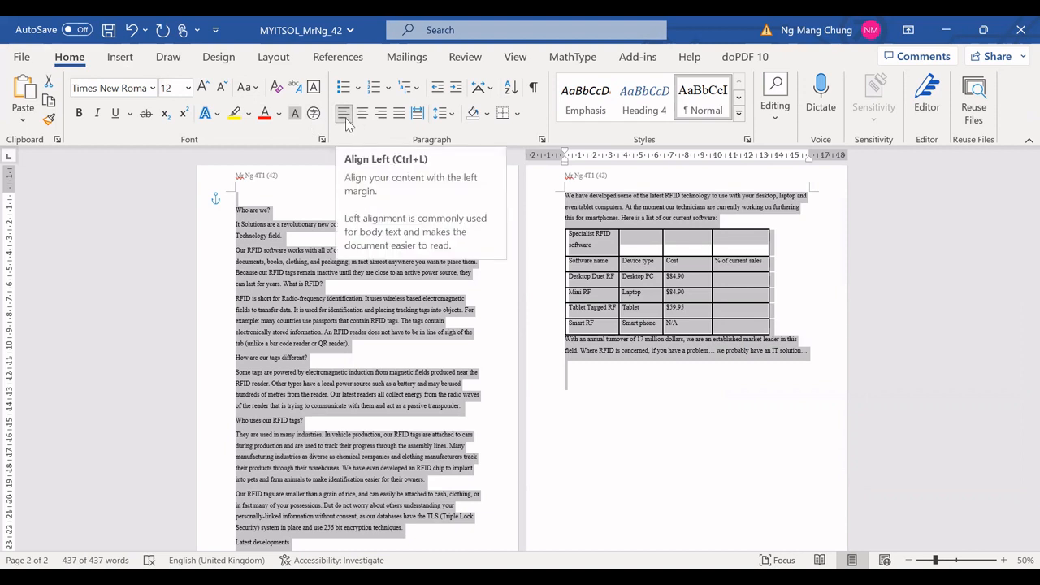
pyautogui.click(396, 118)
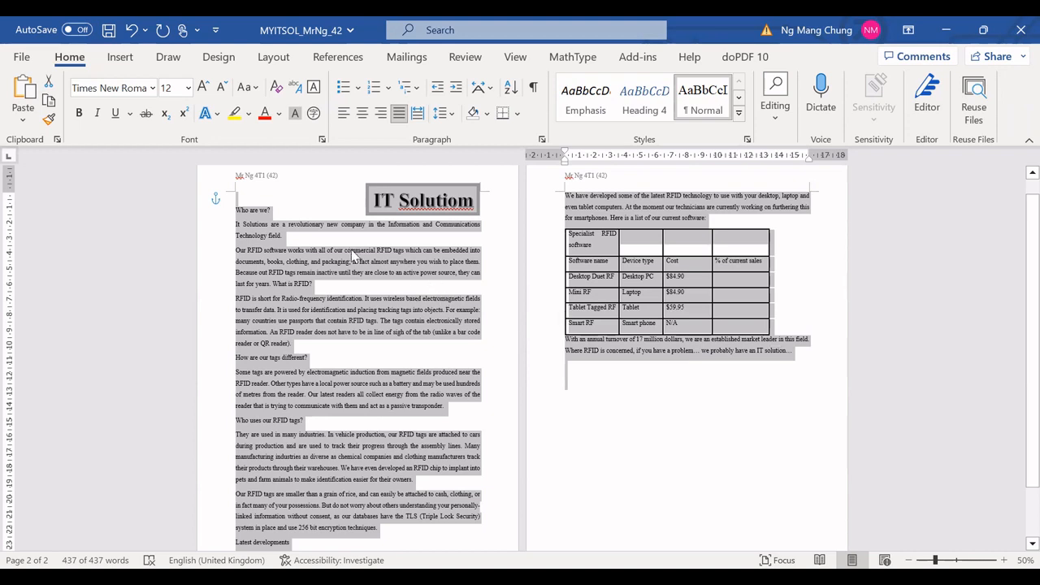
# Step: Split the body text from "Who are we?" to the end into two columns
pyautogui.click(234, 210)
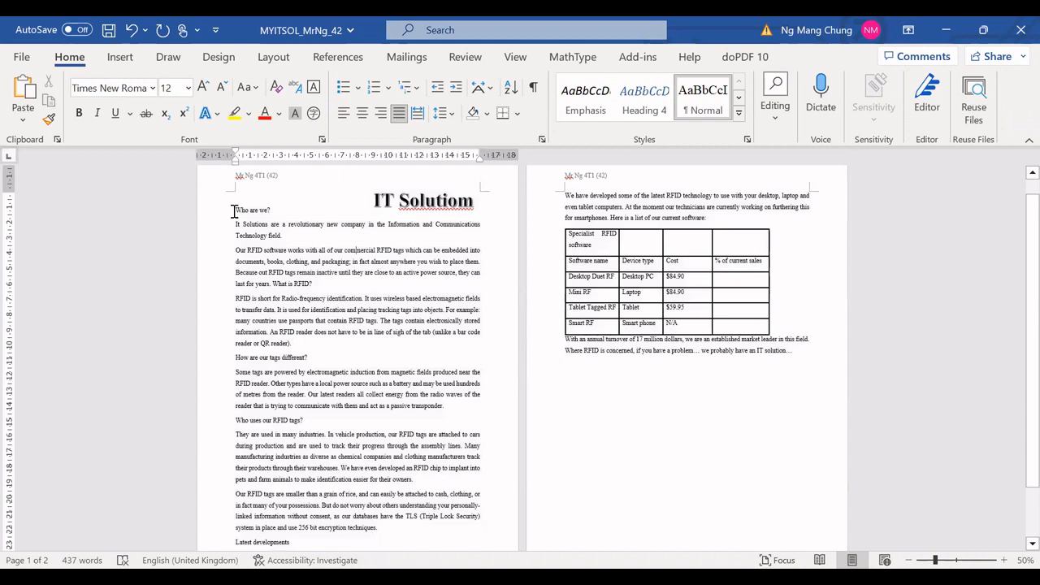
pyautogui.moveTo(234, 210); pyautogui.dragTo(798, 352)
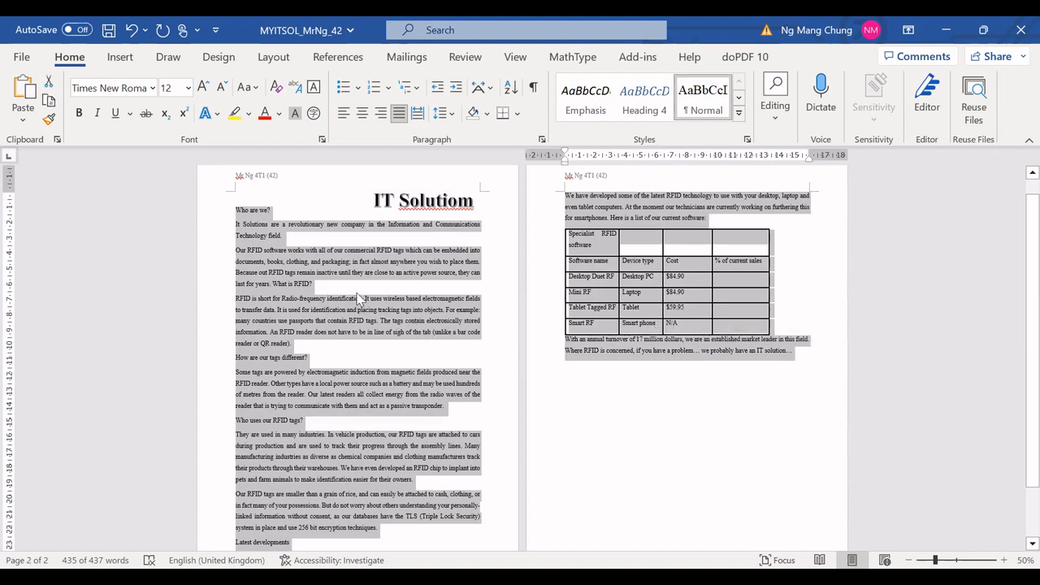
pyautogui.click(273, 59)
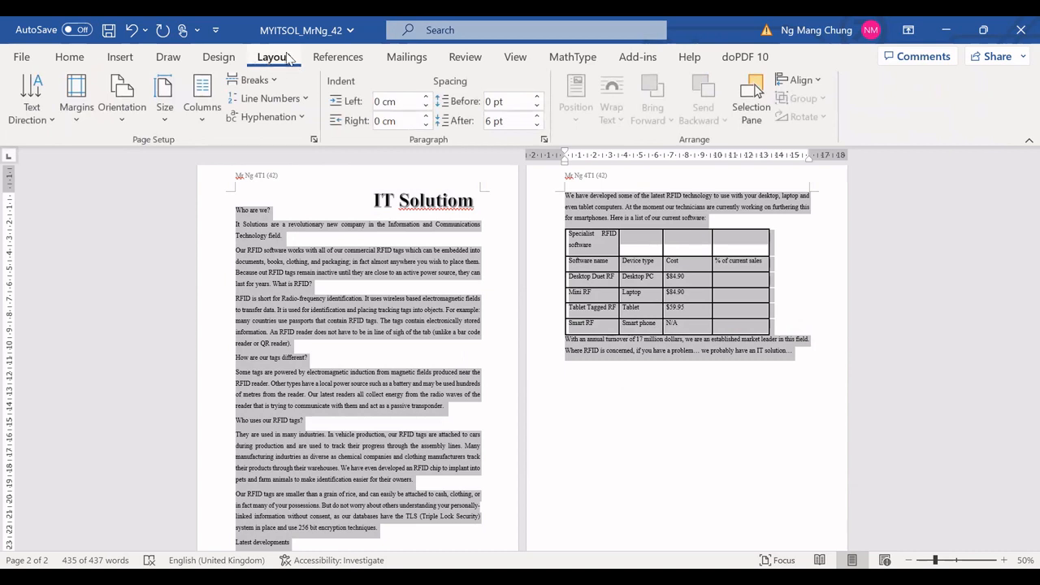
pyautogui.click(203, 122)
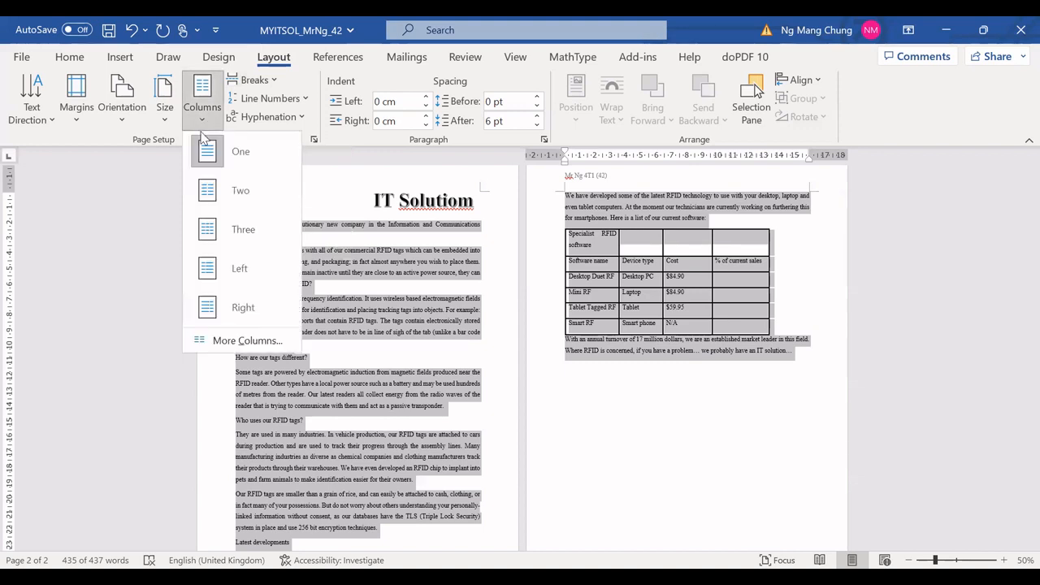
pyautogui.click(240, 193)
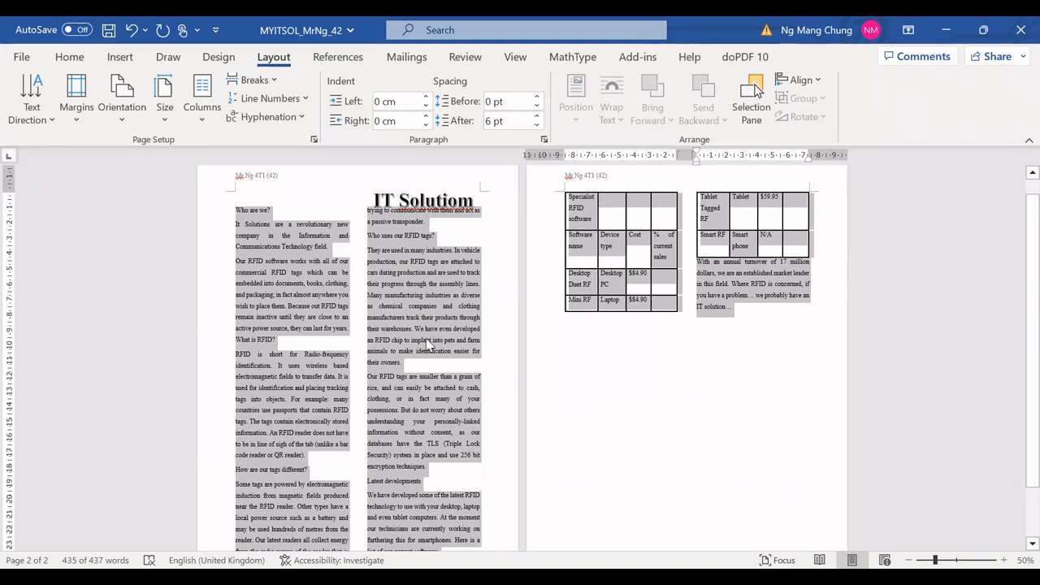
# Step: Scroll through both pages to examine the two-column layout
pyautogui.scroll(-3, 538, 375)
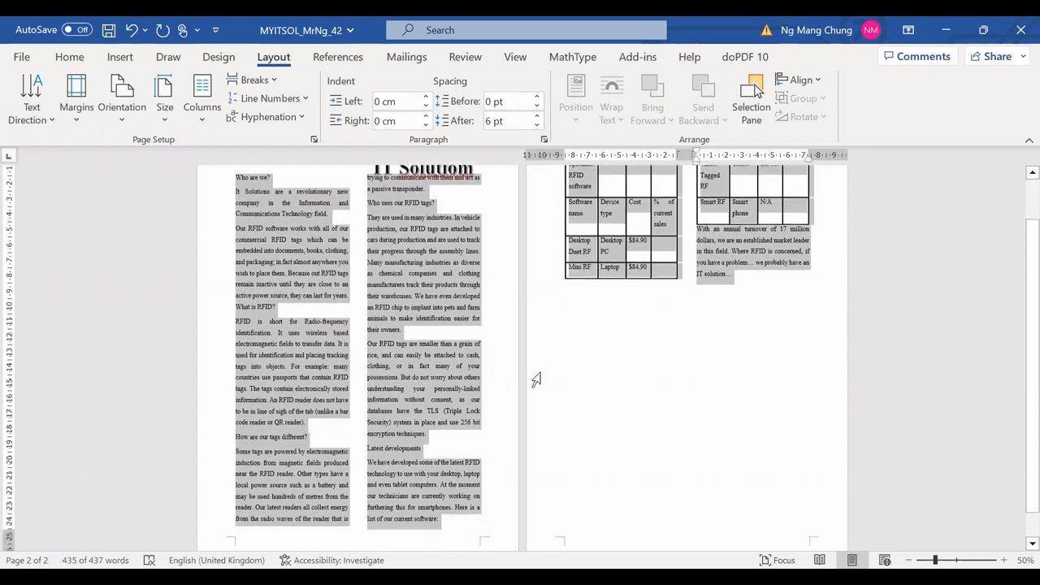
pyautogui.scroll(4, 524, 384)
pyautogui.scroll(-3, 526, 382)
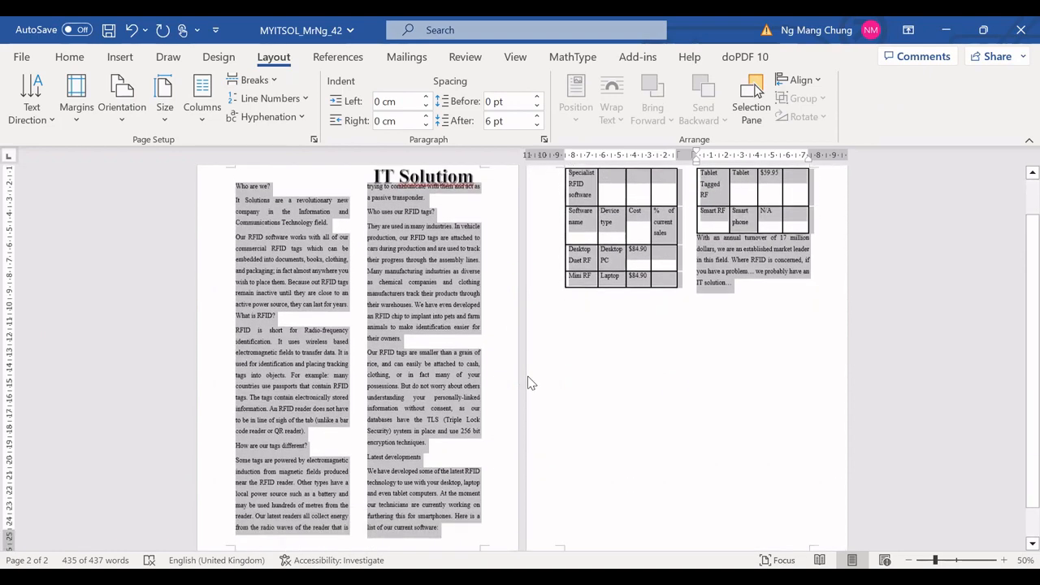
pyautogui.scroll(3, 526, 382)
pyautogui.scroll(-3, 526, 382)
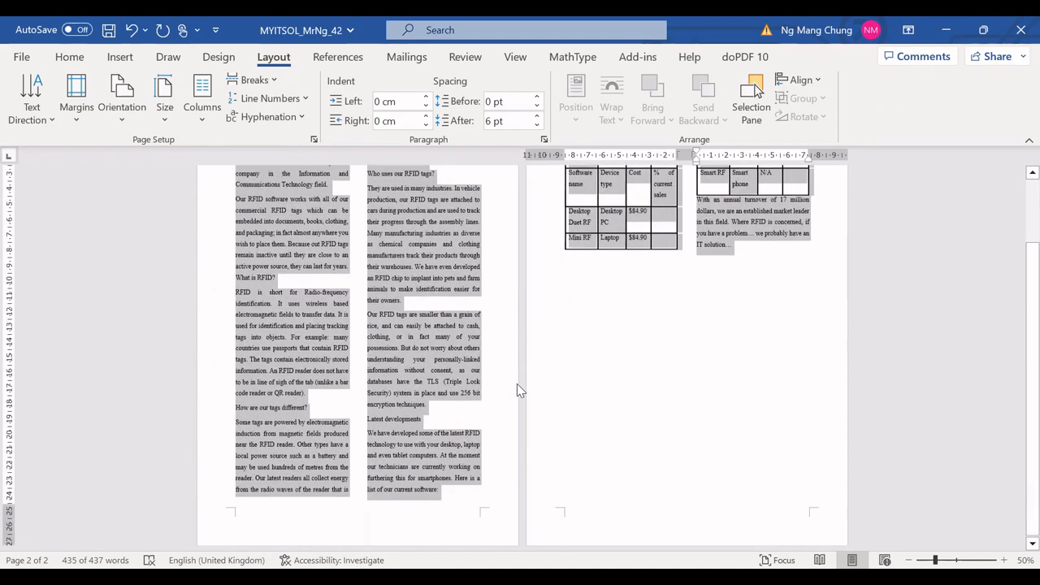
pyautogui.scroll(3, 516, 384)
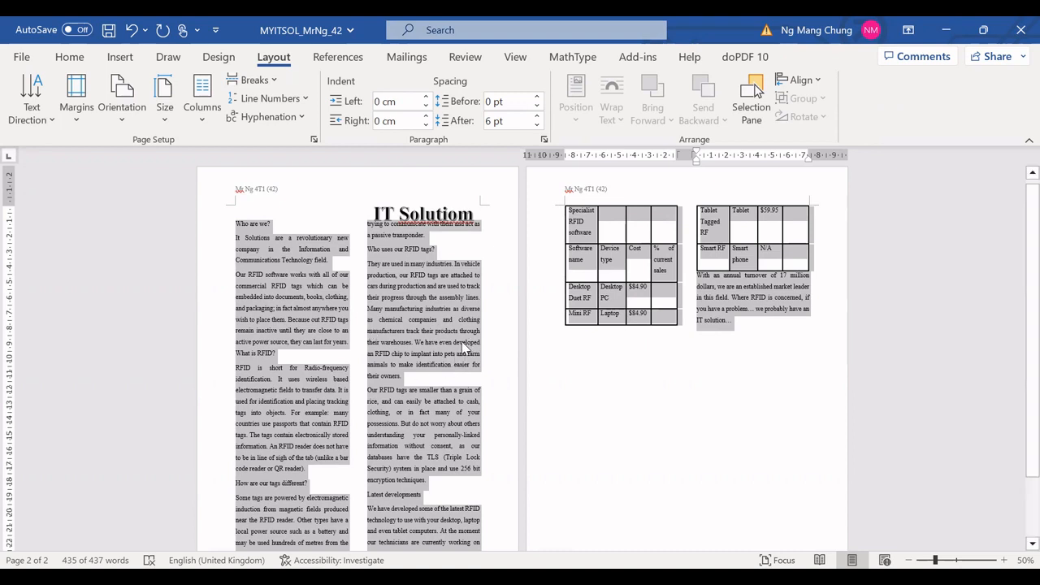
pyautogui.scroll(-1, 464, 348)
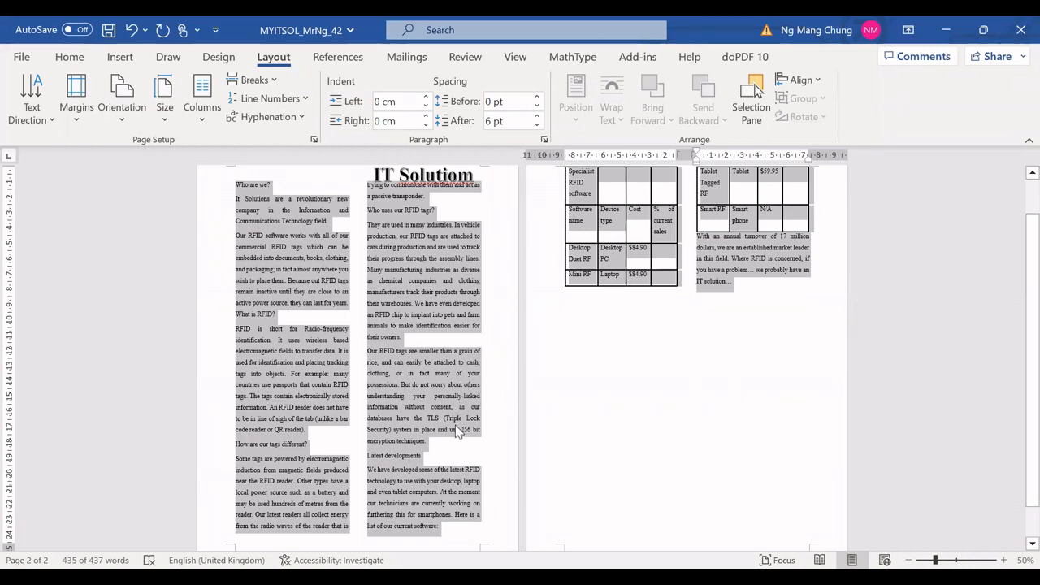
# Step: Insert a page break before the "Latest developments" heading
pyautogui.click(395, 450)
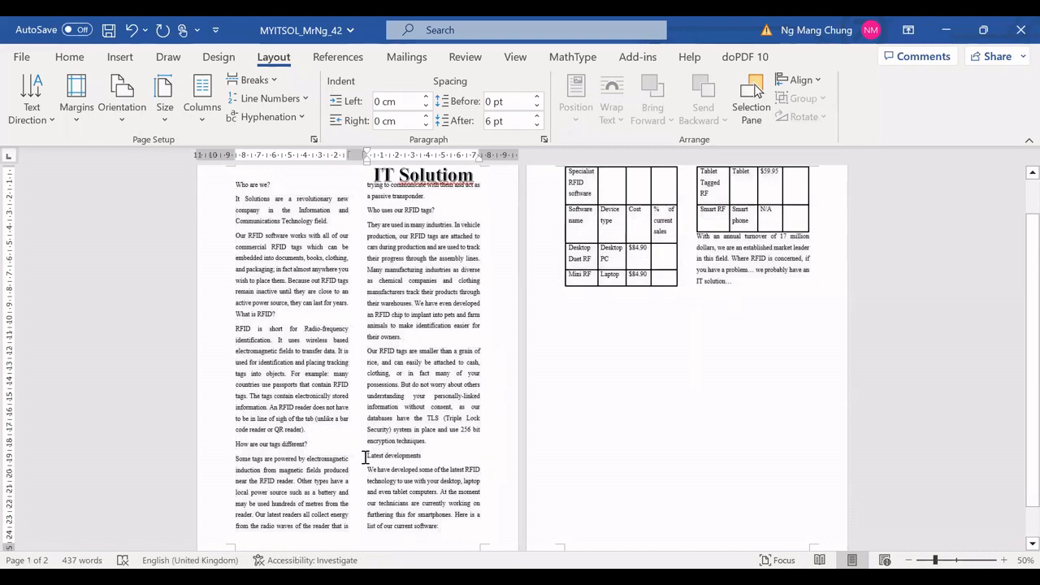
pyautogui.scroll(2, 522, 371)
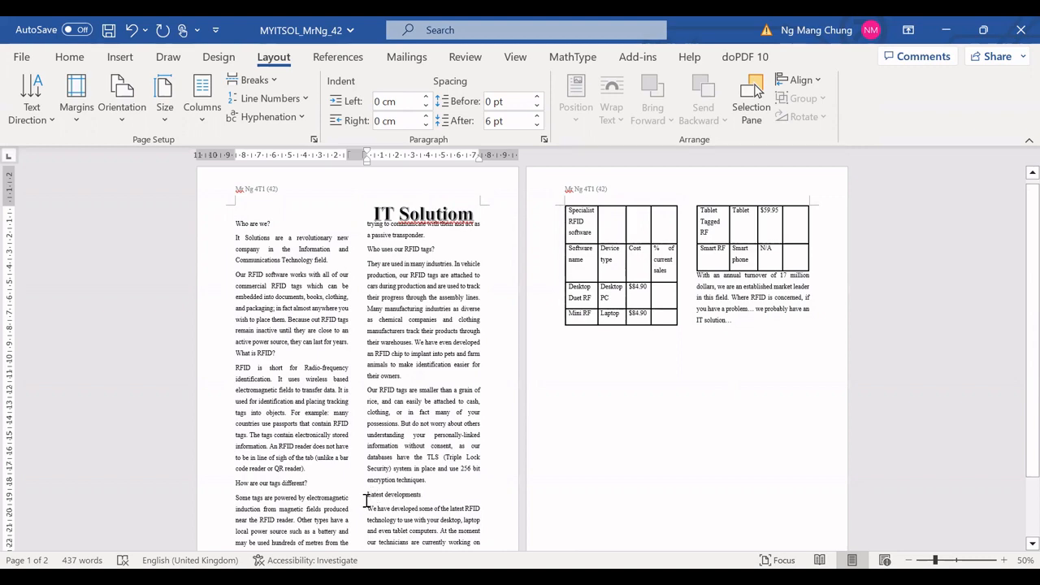
pyautogui.scroll(-2, 368, 488)
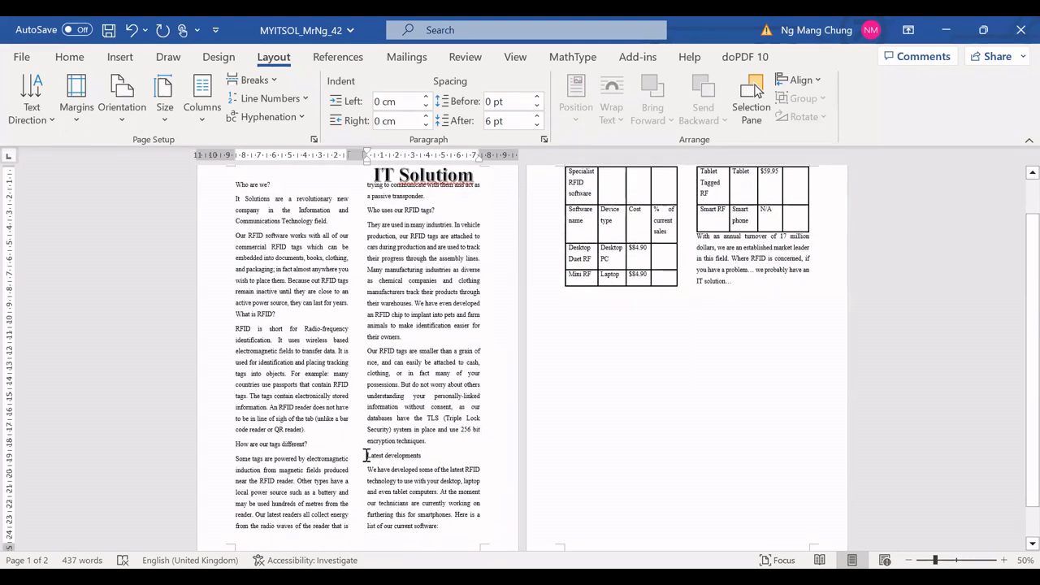
pyautogui.scroll(2, 422, 434)
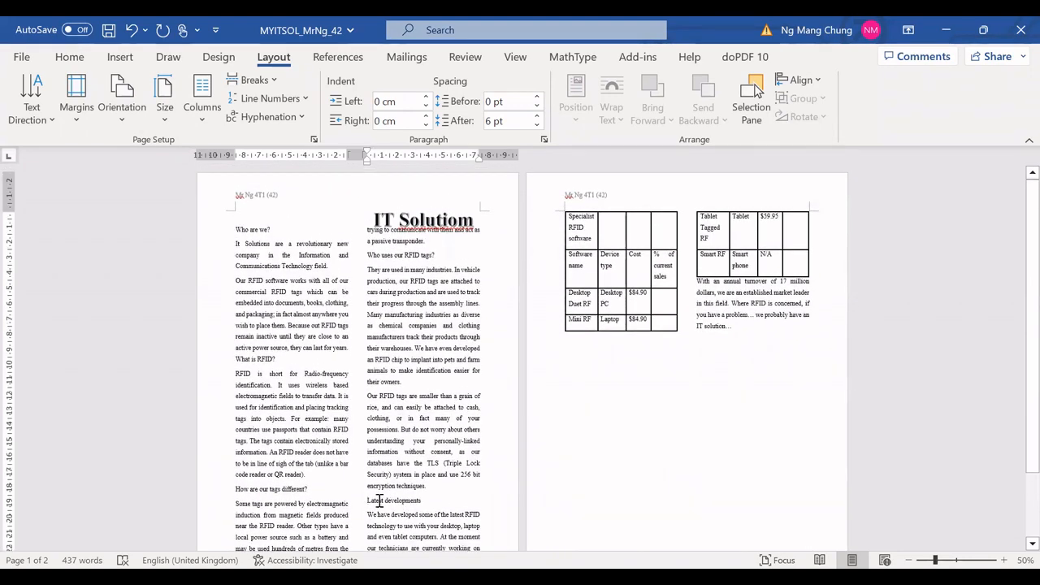
pyautogui.scroll(-2, 375, 484)
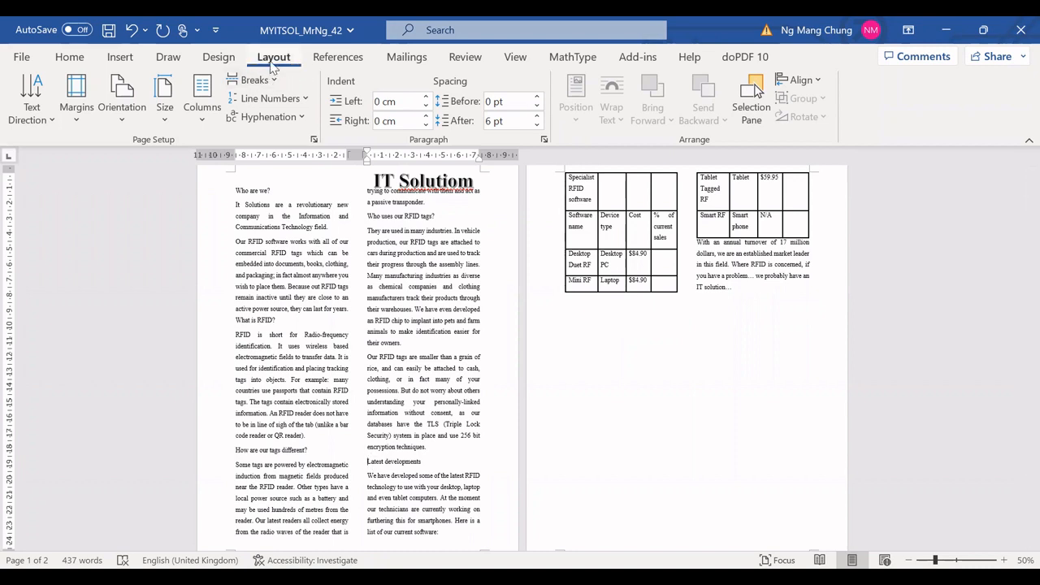
pyautogui.click(225, 57)
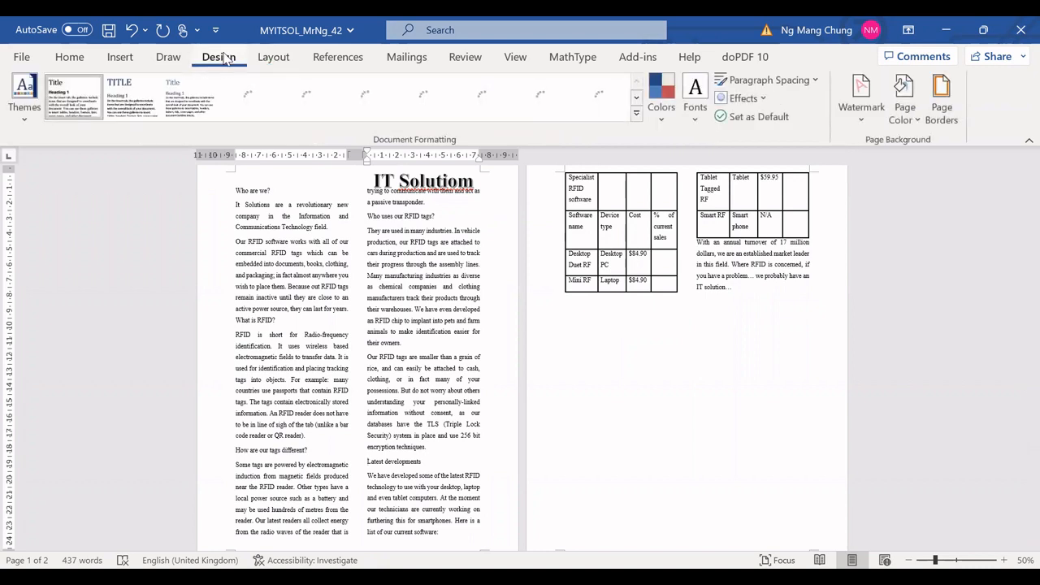
pyautogui.click(120, 59)
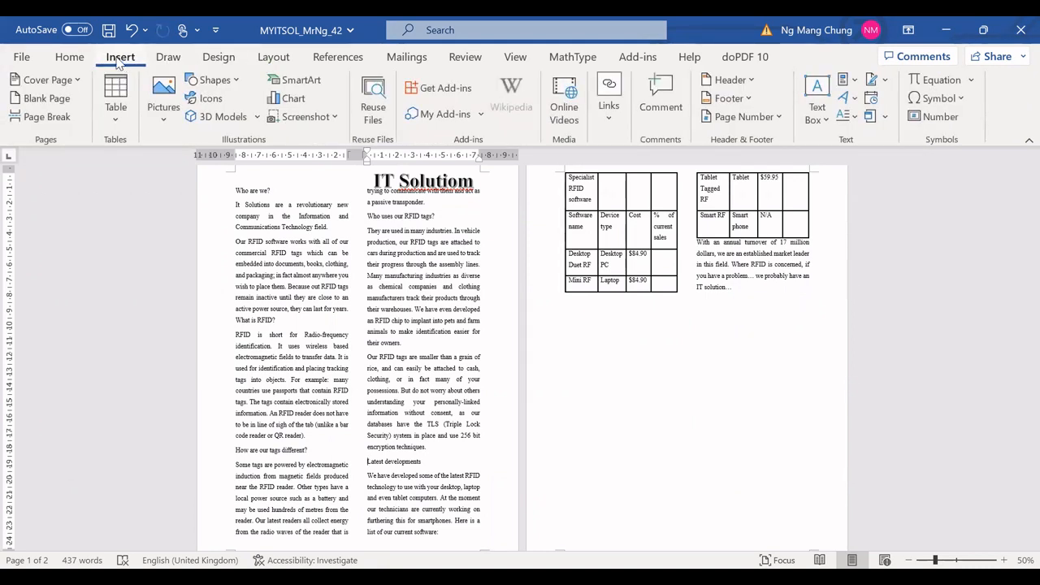
pyautogui.click(69, 121)
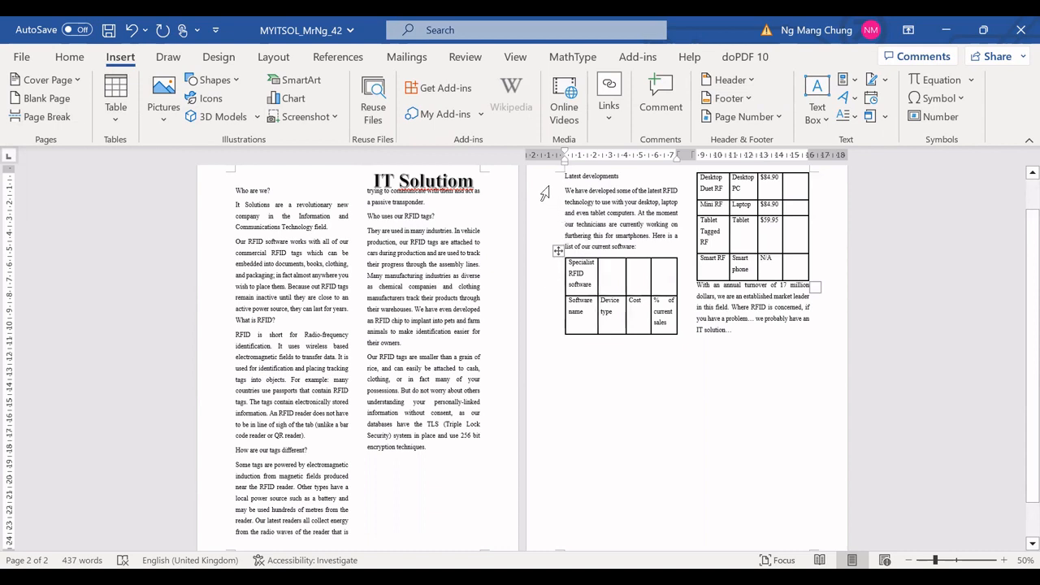
pyautogui.scroll(1, 555, 205)
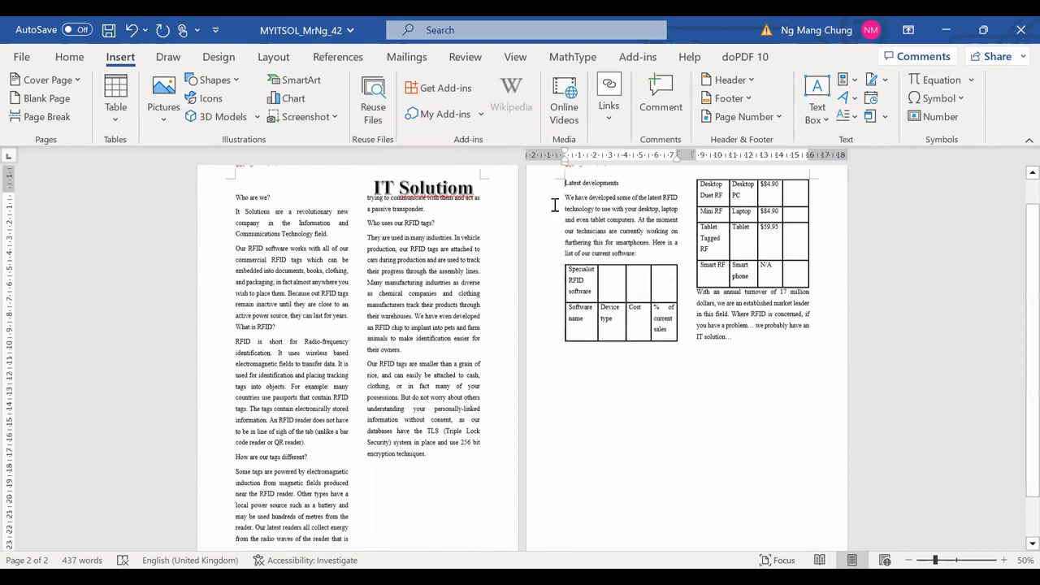
pyautogui.scroll(1, 554, 204)
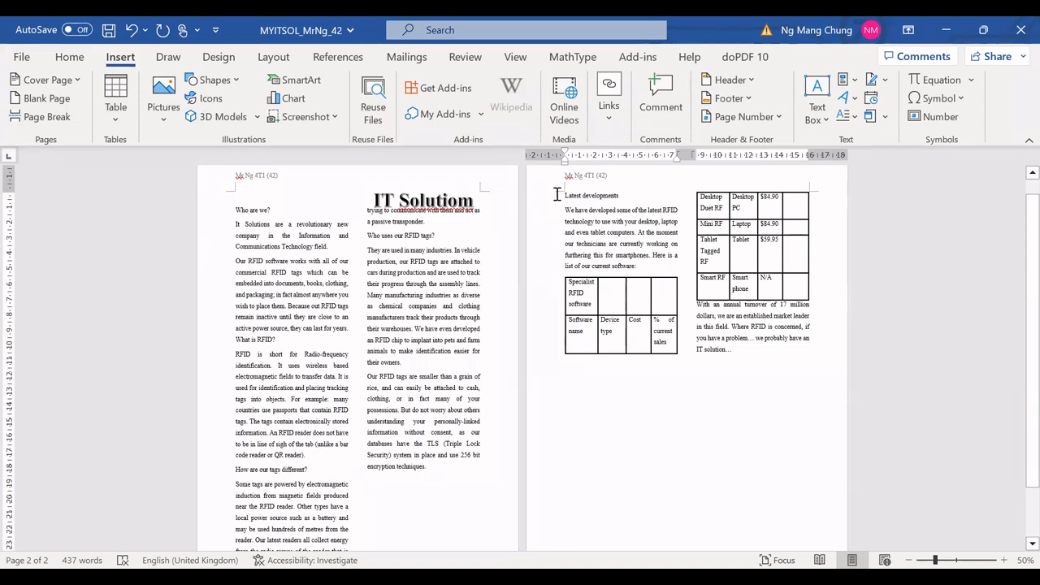
# Step: Select the page-two content from "Latest developments" to the end and set it back to one column
pyautogui.moveTo(562, 195); pyautogui.dragTo(733, 349)
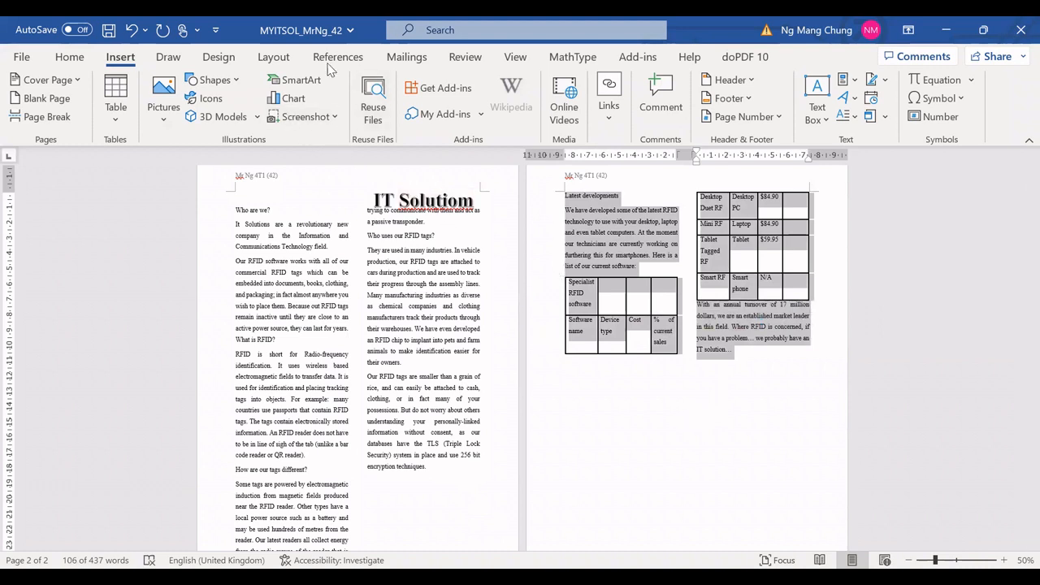
pyautogui.click(273, 59)
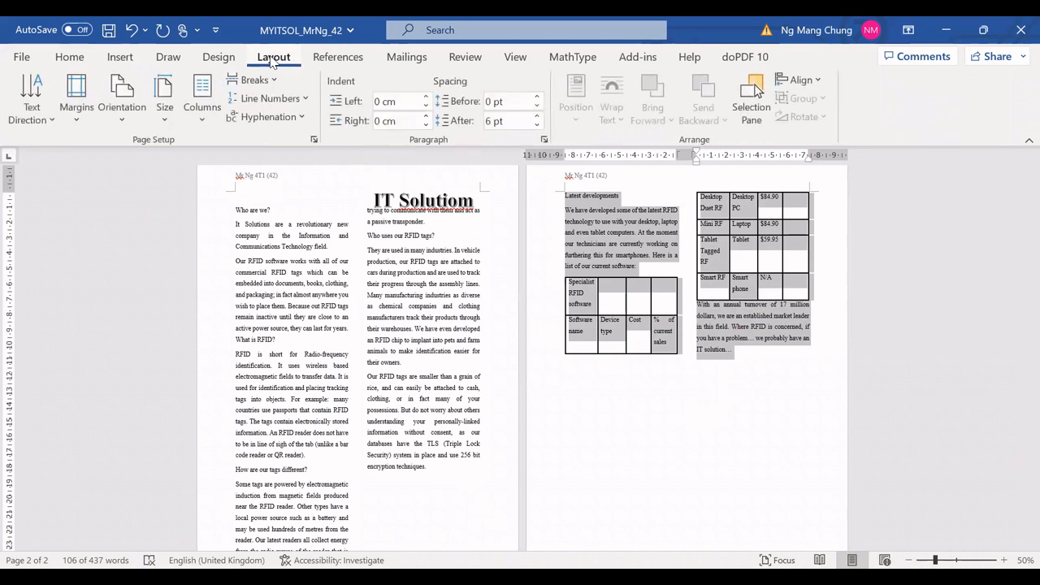
pyautogui.click(203, 117)
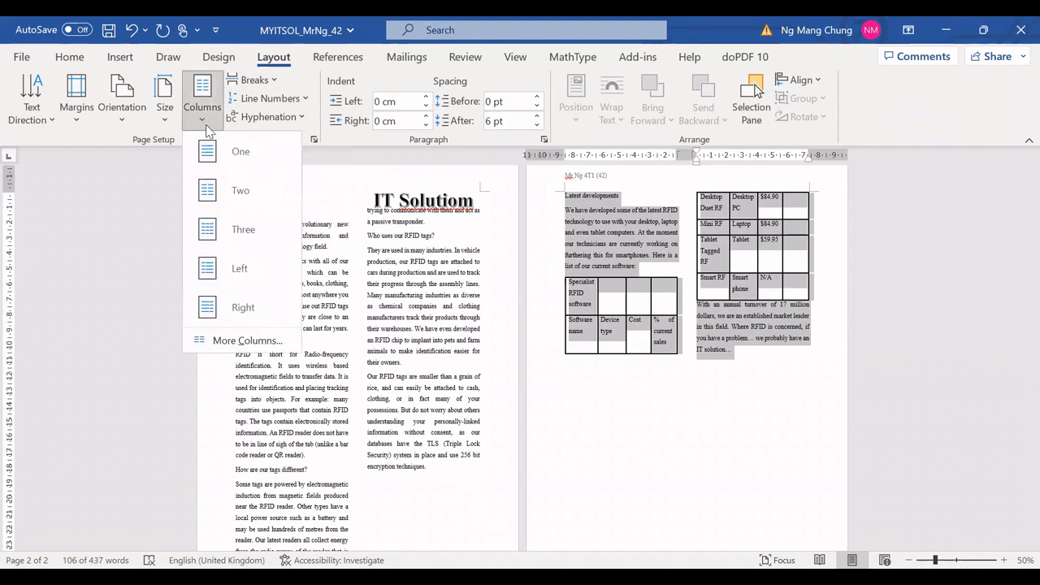
pyautogui.click(248, 152)
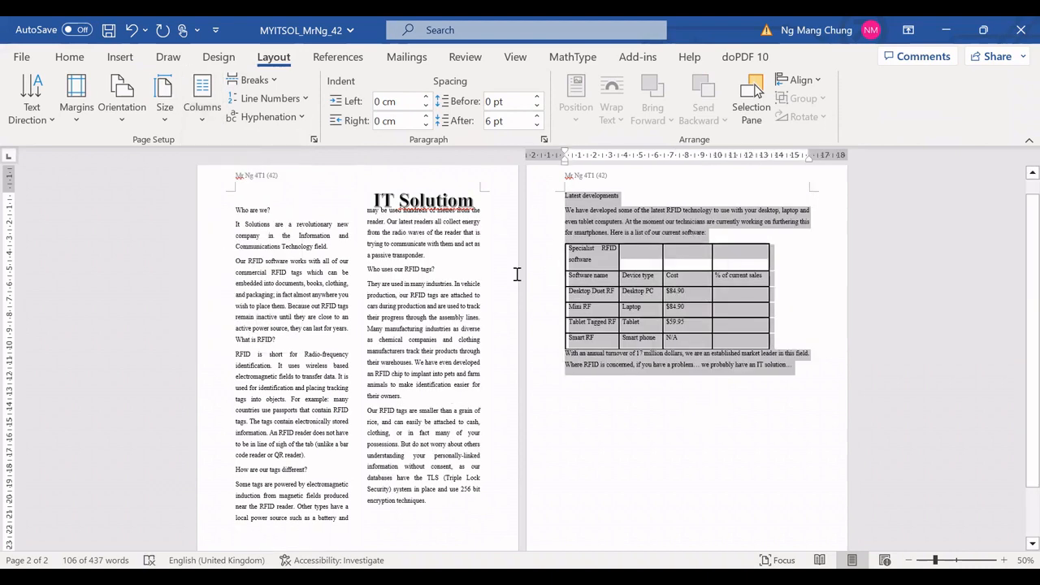
# Step: Insert Plain Number 1 page numbers at the bottom of the pages and close the footer
pyautogui.scroll(-1, 472, 317)
pyautogui.scroll(-1, 473, 316)
pyautogui.scroll(1, 459, 308)
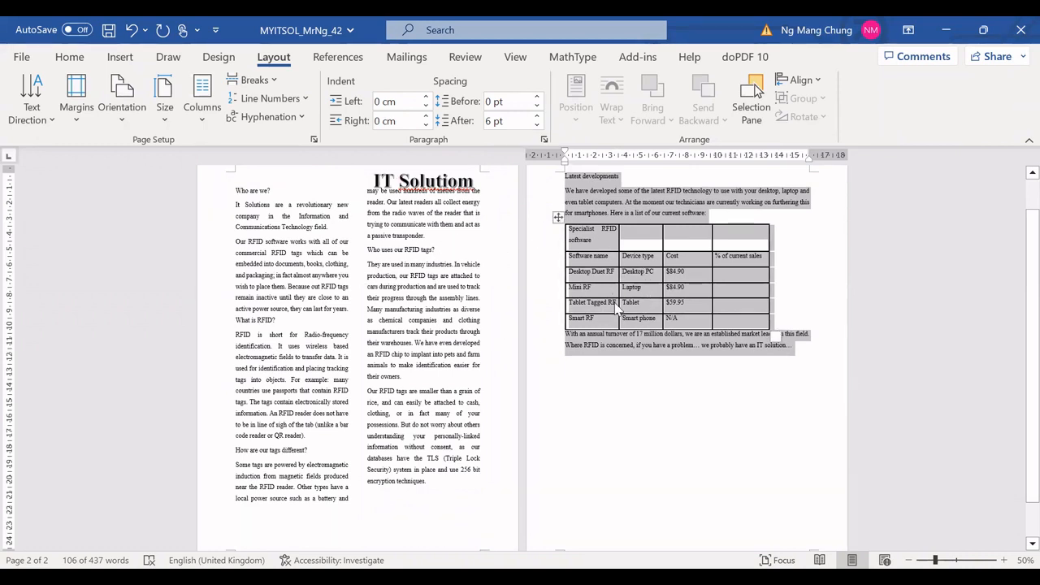
pyautogui.scroll(-1, 605, 337)
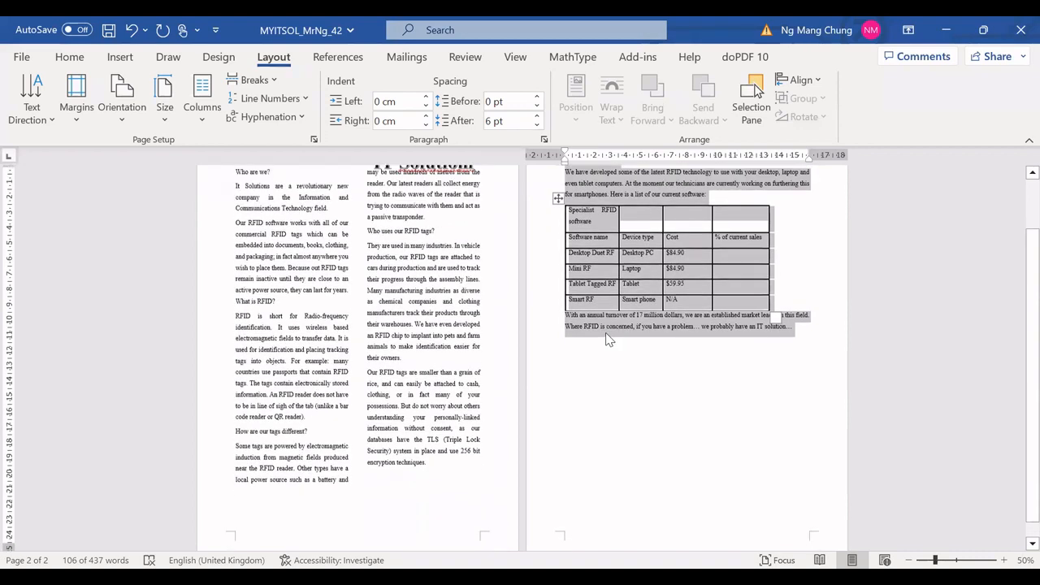
pyautogui.scroll(2, 561, 332)
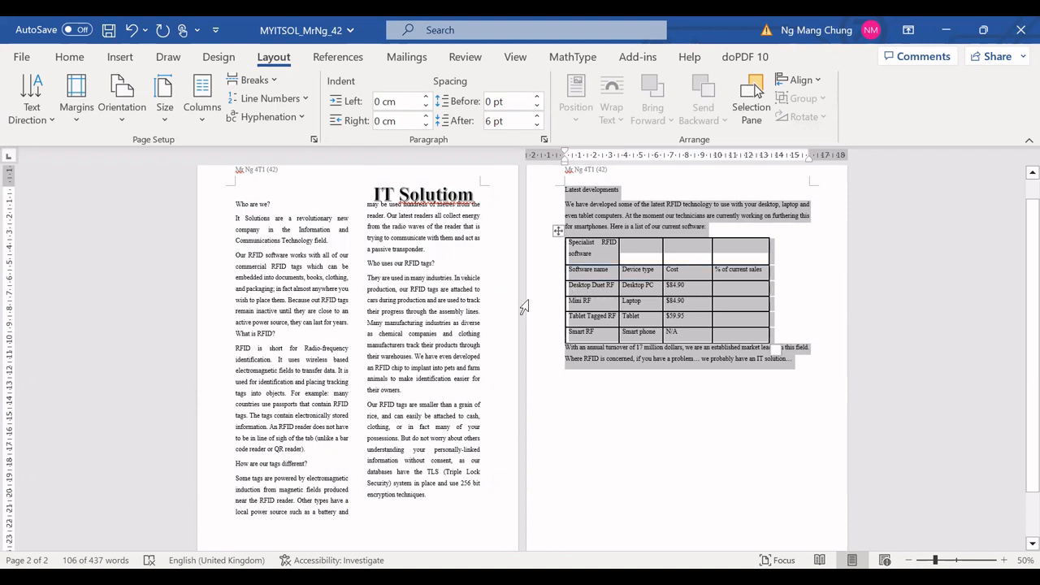
pyautogui.scroll(-2, 457, 287)
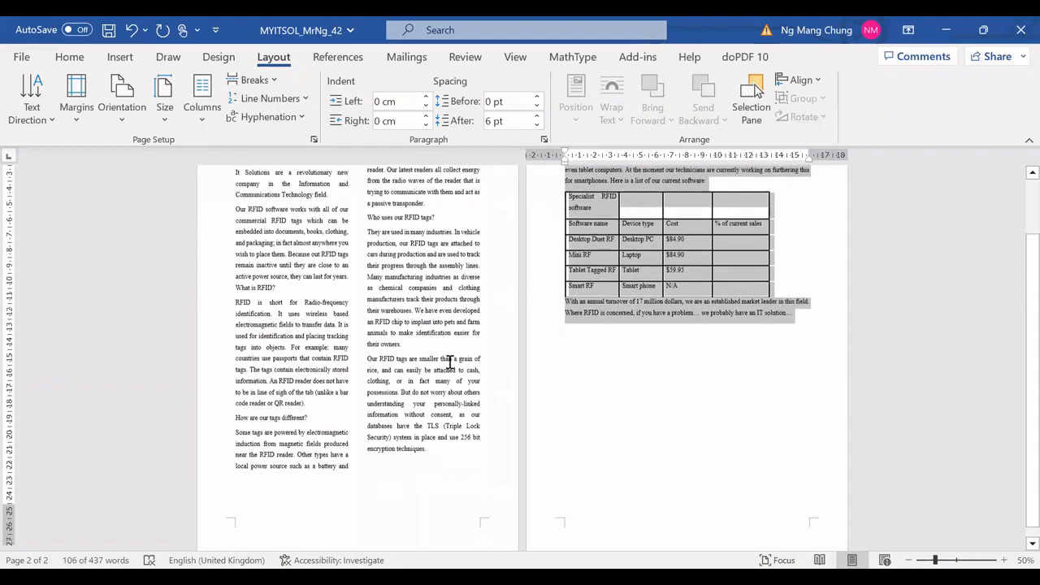
pyautogui.scroll(-1, 448, 360)
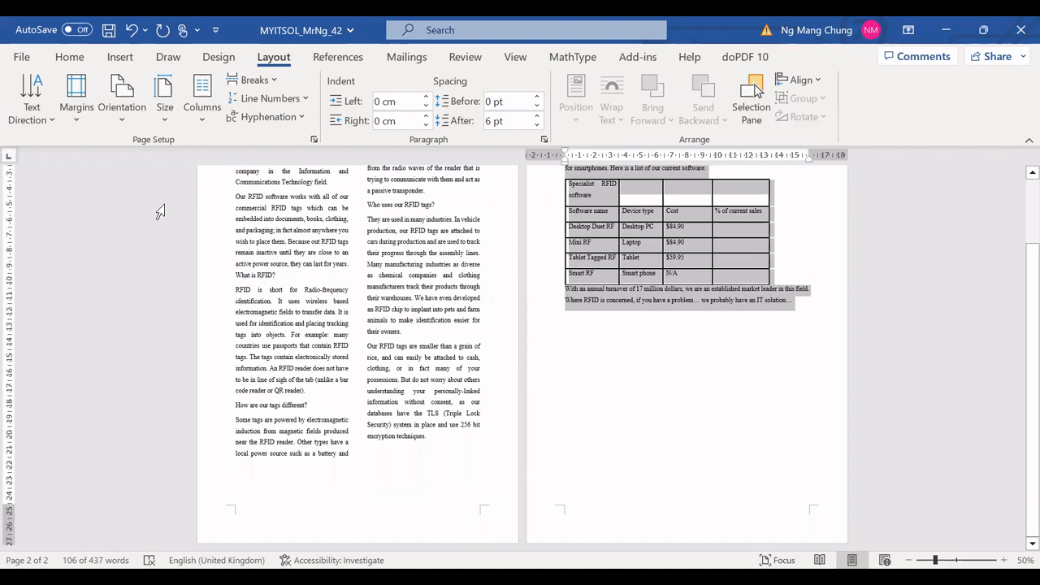
pyautogui.click(120, 59)
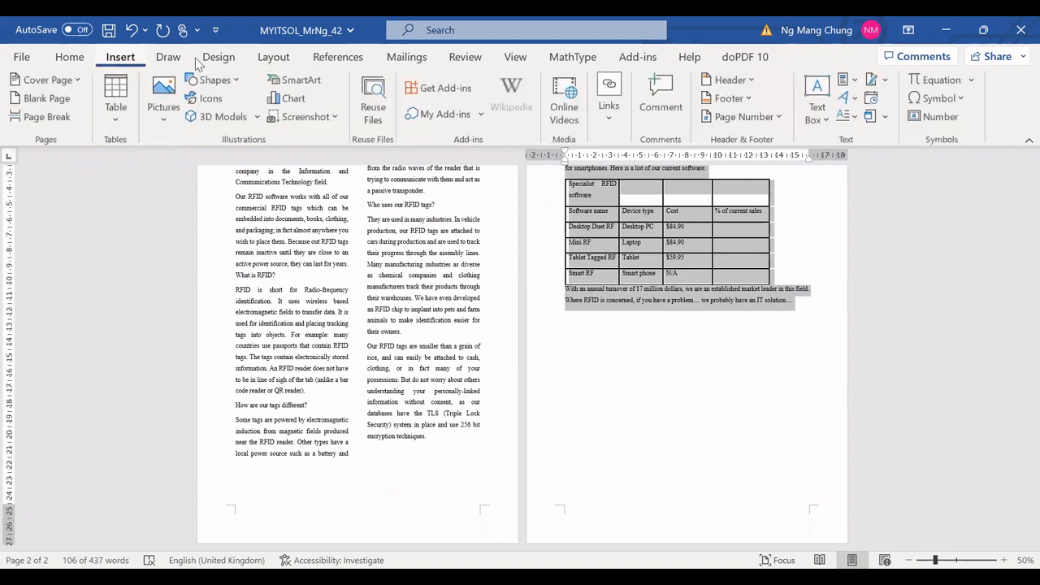
pyautogui.click(780, 118)
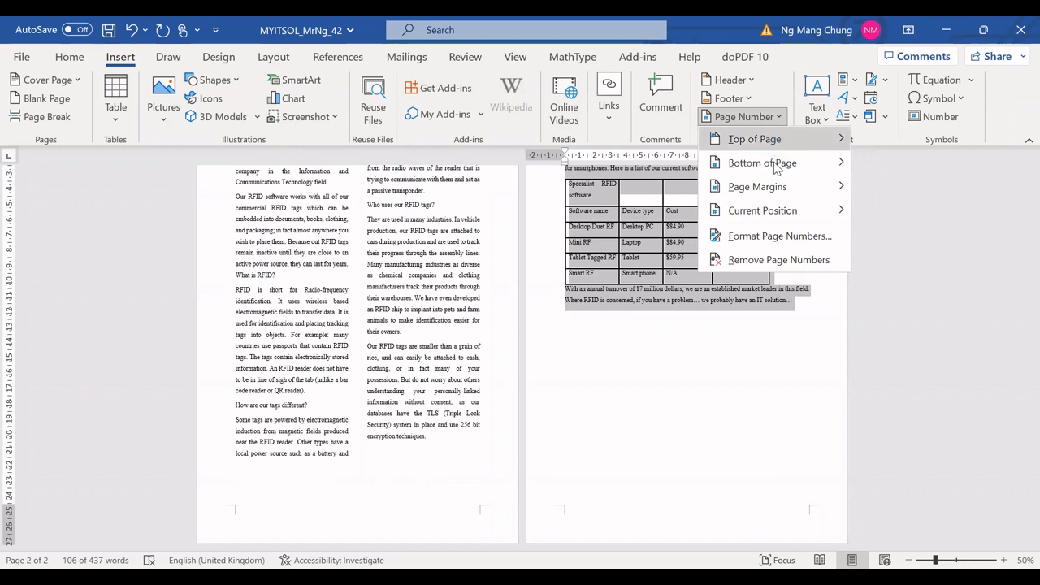
pyautogui.moveTo(776, 174)
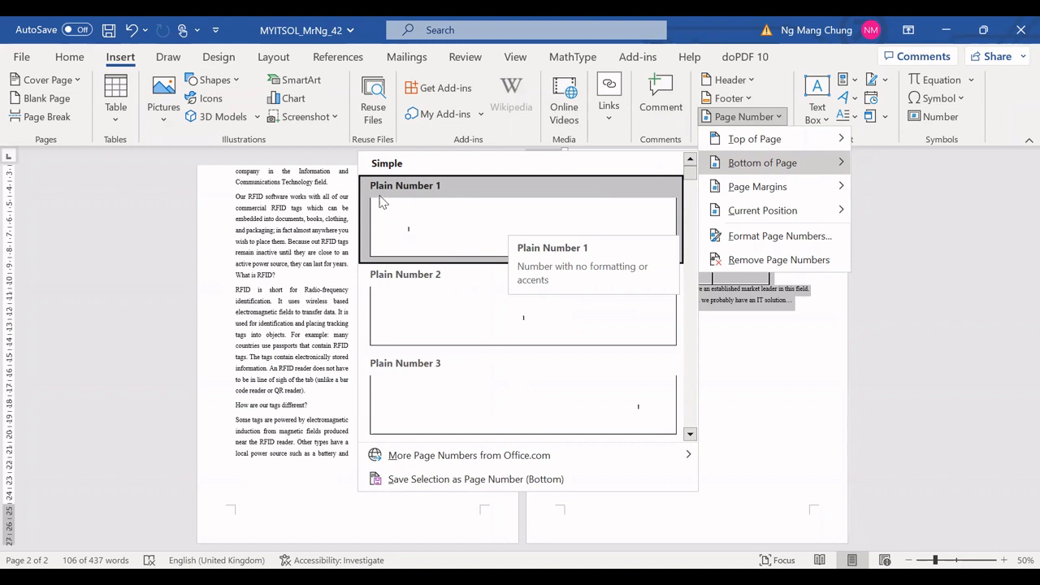
pyautogui.click(436, 231)
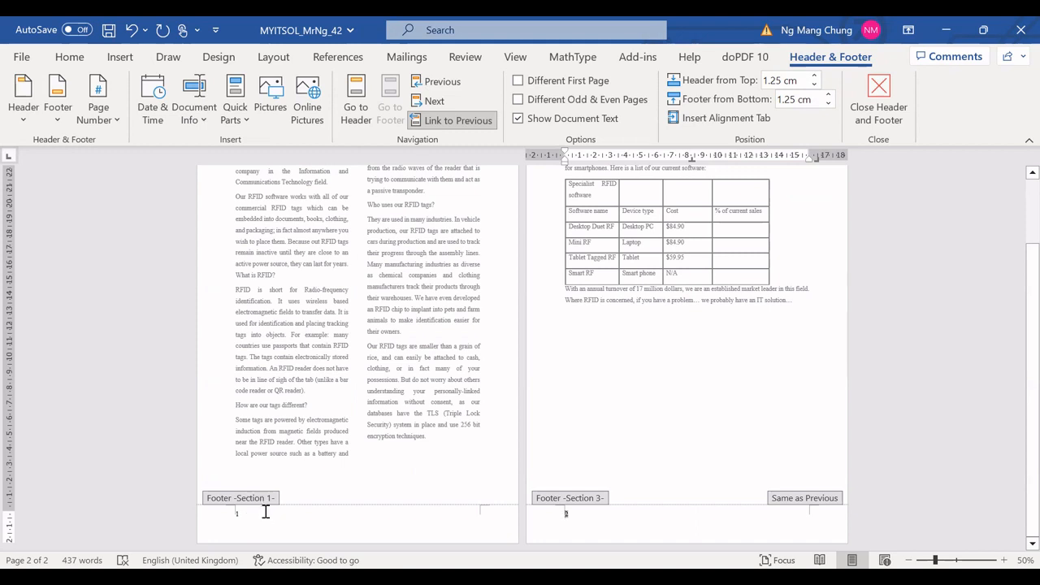
pyautogui.doubleClick(358, 375)
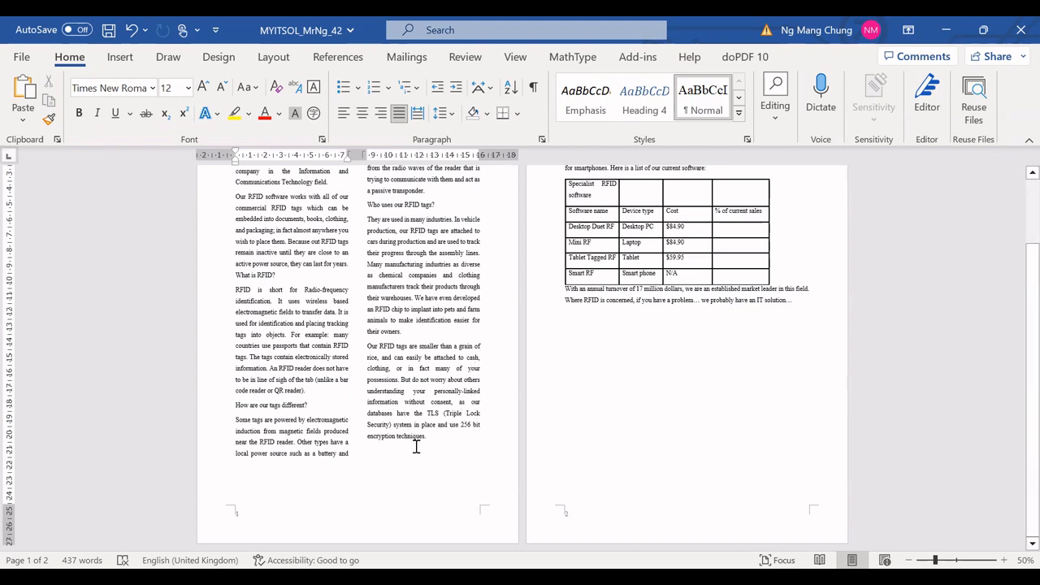
# Step: Scroll and zoom through both pages to examine the layout and page numbers
pyautogui.scroll(3, 400, 353)
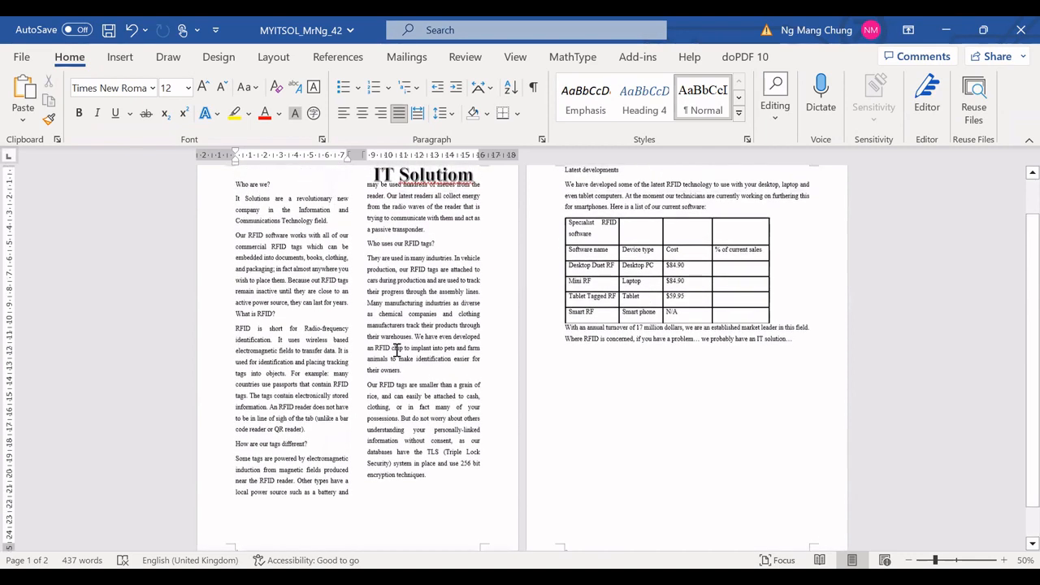
pyautogui.scroll(2, 244, 125)
pyautogui.scroll(-1, 431, 252)
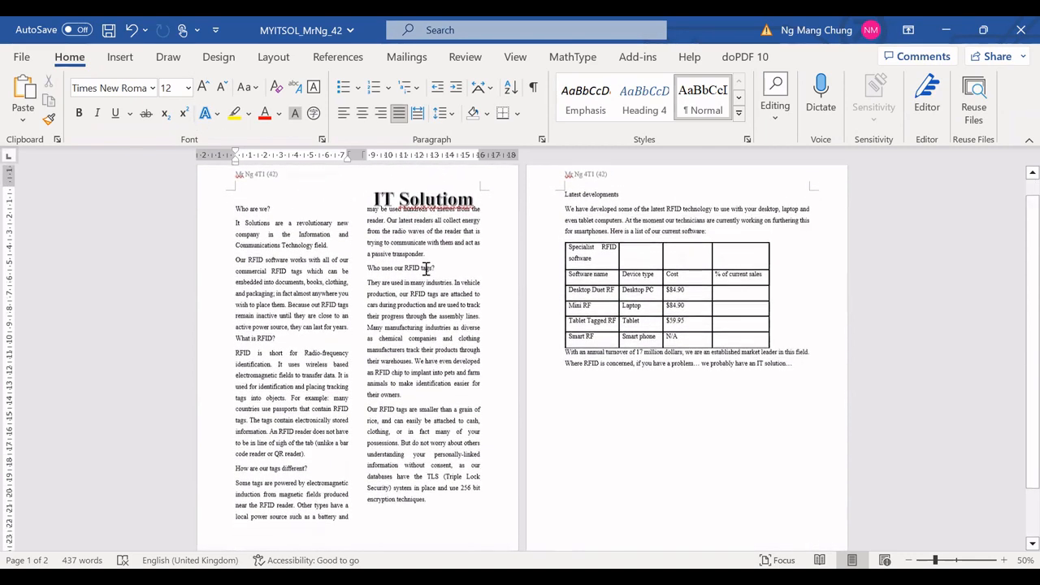
pyautogui.scroll(-1, 309, 243)
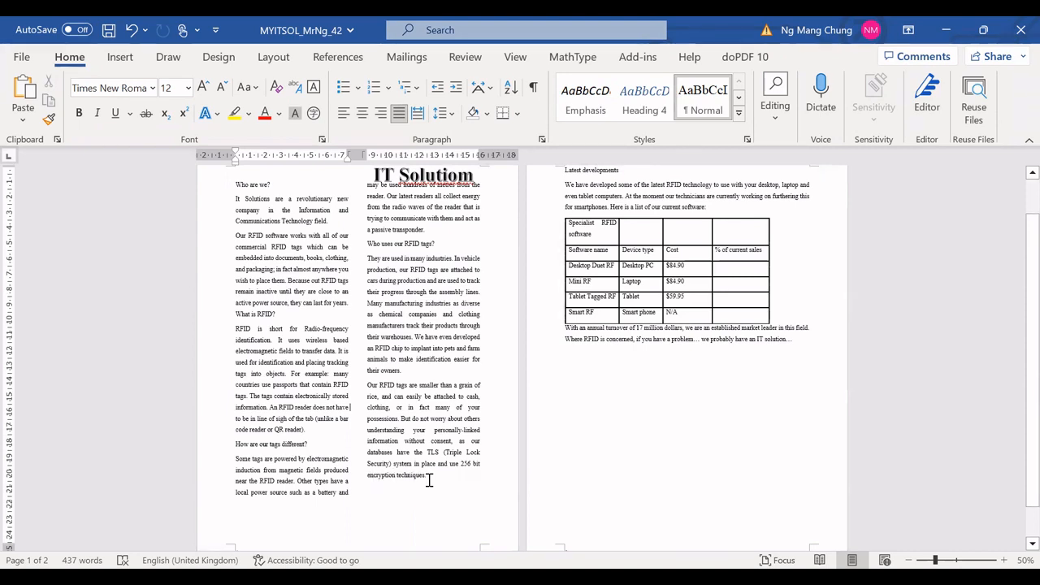
pyautogui.scroll(-1, 426, 480)
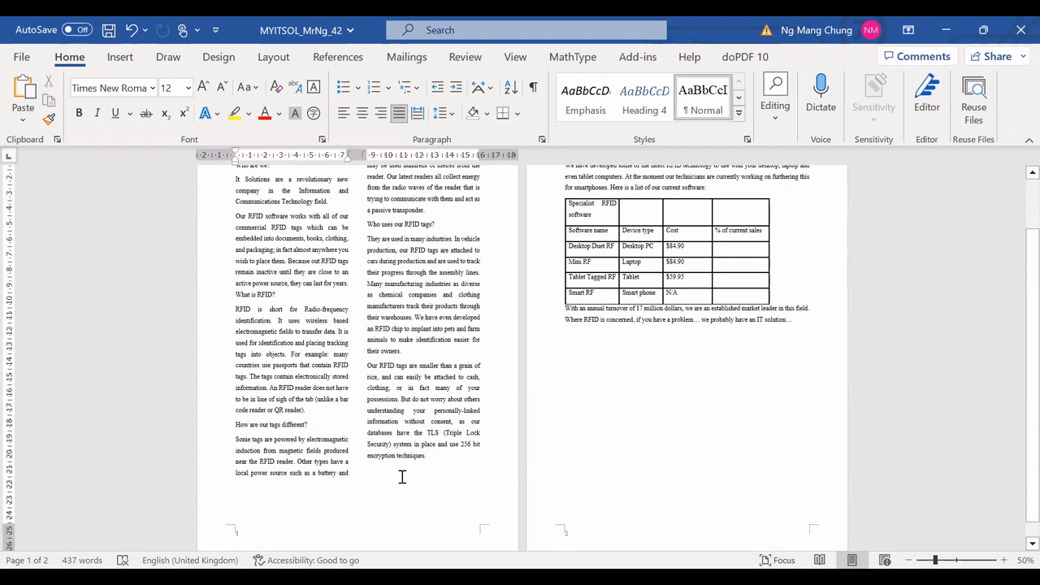
pyautogui.keyDown('ctrl'); pyautogui.scroll(1, 406, 475); pyautogui.keyUp('ctrl')
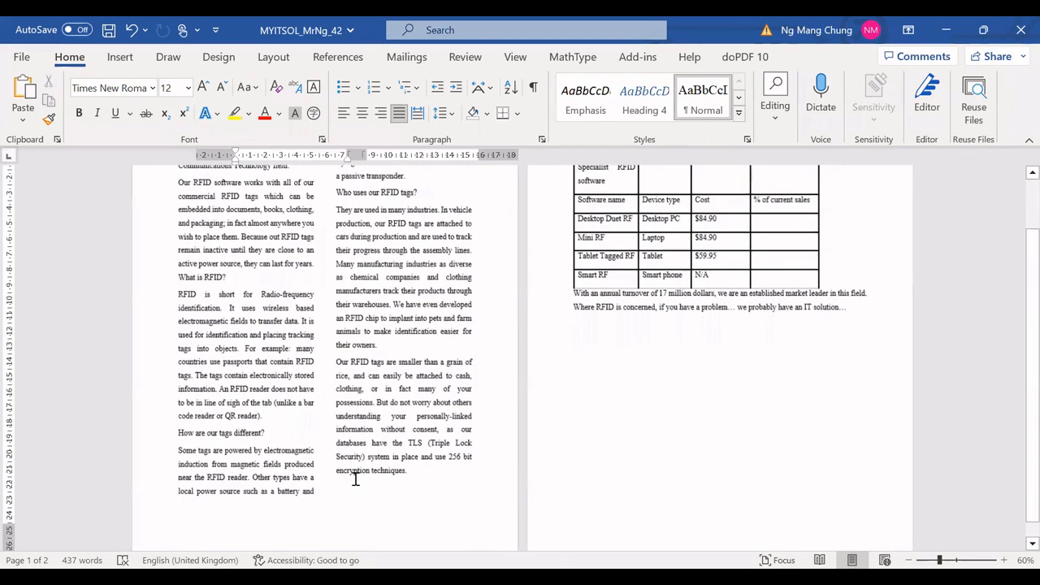
pyautogui.keyDown('ctrl'); pyautogui.scroll(1, 355, 477); pyautogui.keyUp('ctrl')
pyautogui.scroll(-2, 587, 493)
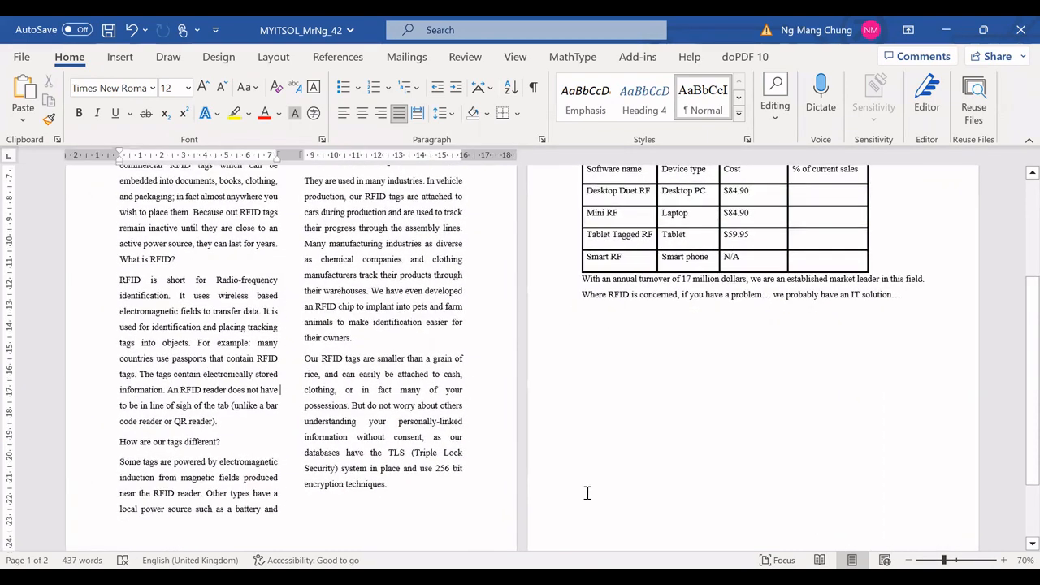
pyautogui.keyDown('ctrl'); pyautogui.scroll(1, 573, 476); pyautogui.keyUp('ctrl')
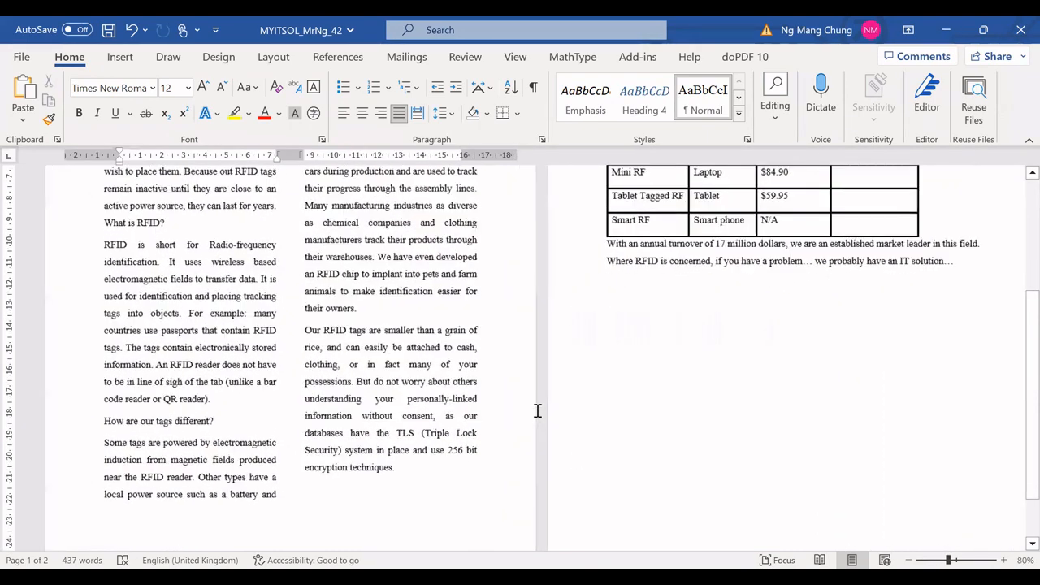
pyautogui.scroll(-2, 546, 410)
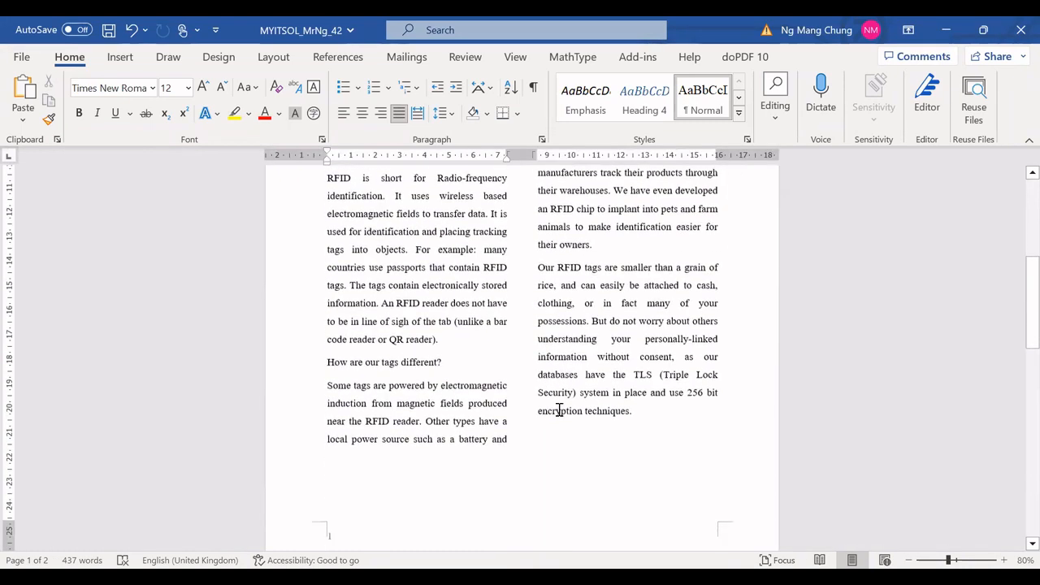
# Step: Insert a footnote after "encryption techniques." reading "UK Copyright and US Patent applied for,"
pyautogui.moveTo(539, 411); pyautogui.dragTo(601, 410)
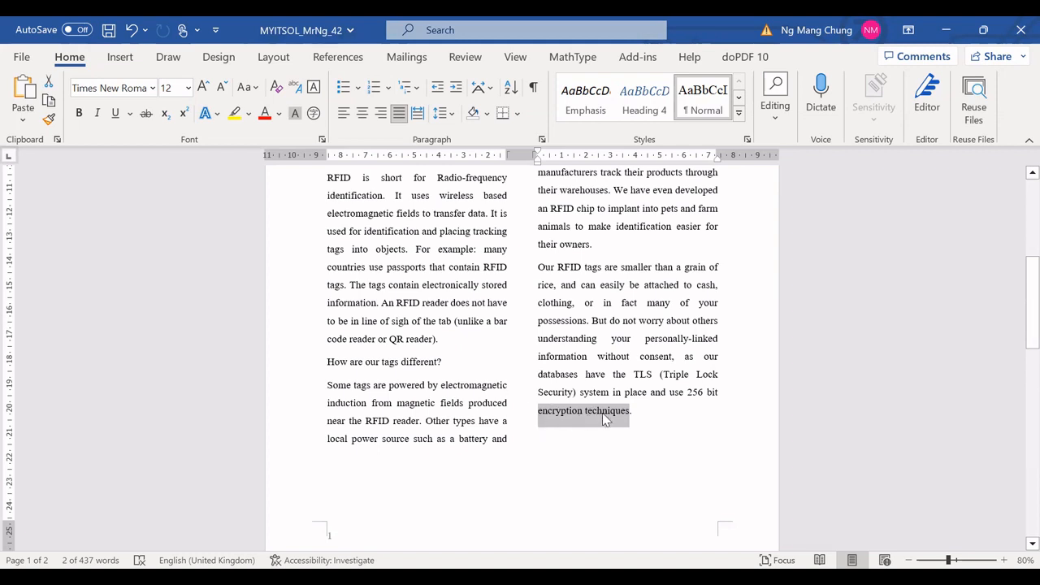
pyautogui.click(341, 64)
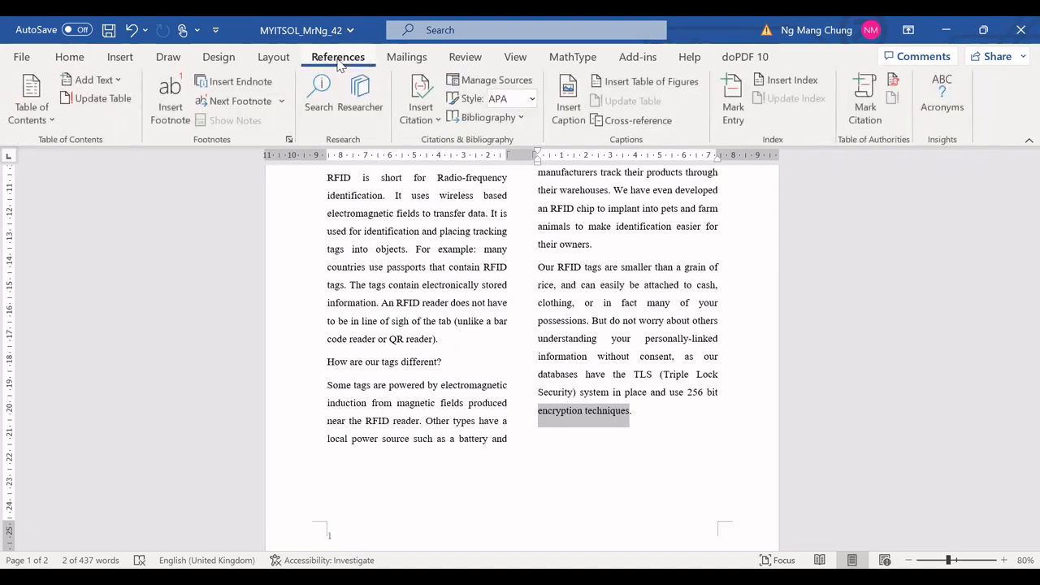
pyautogui.click(173, 118)
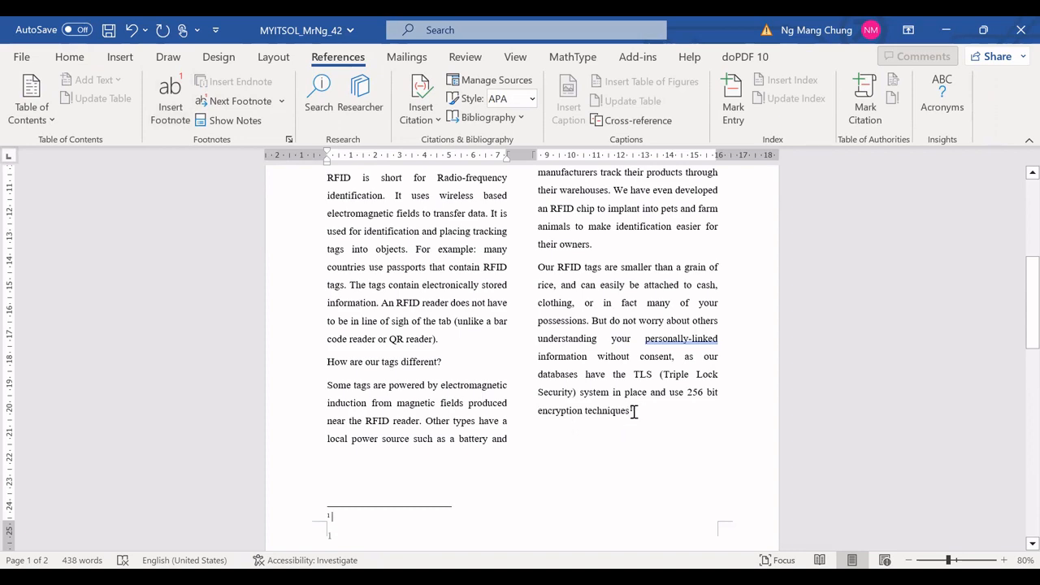
pyautogui.scroll(1, 654, 398)
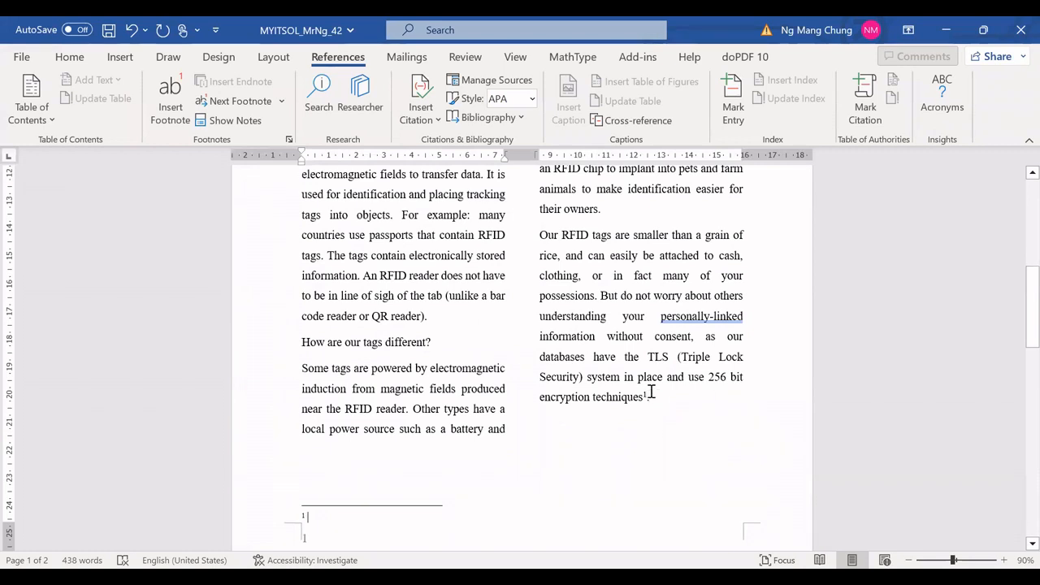
pyautogui.click(314, 519)
pyautogui.write('UK')
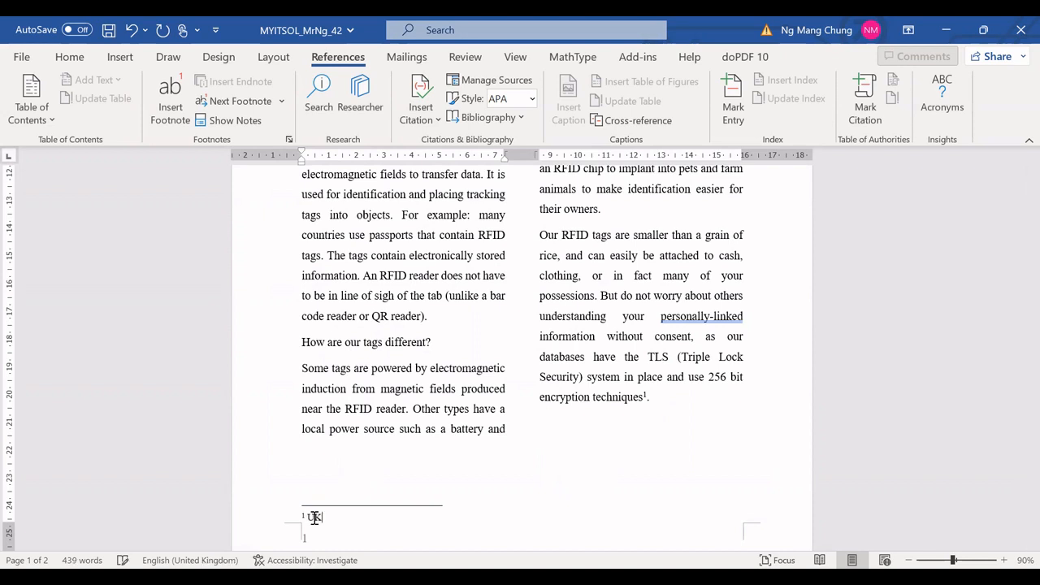
pyautogui.write(' Copyright and US')
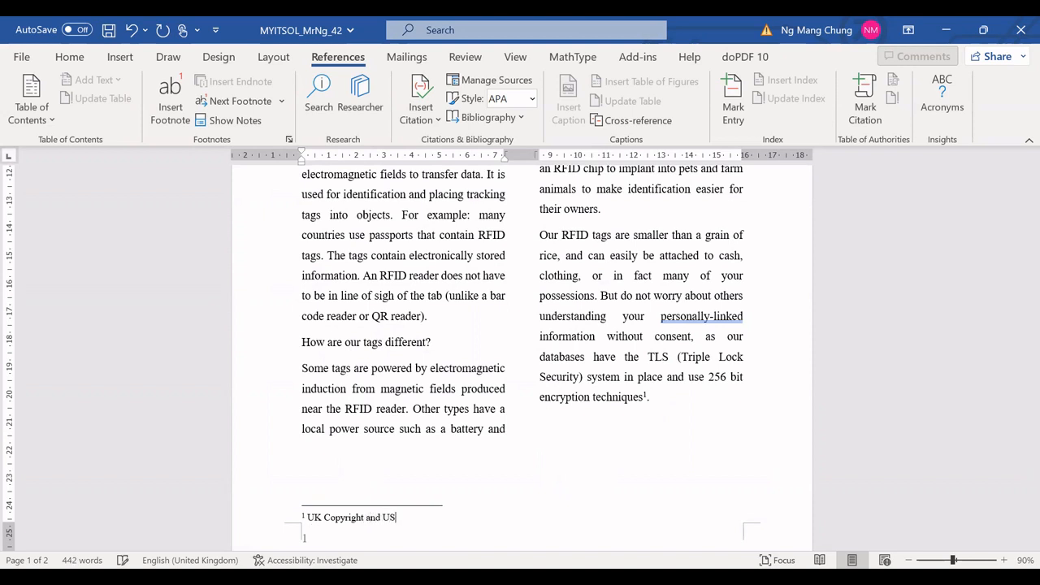
pyautogui.write(' Patent applied for.')
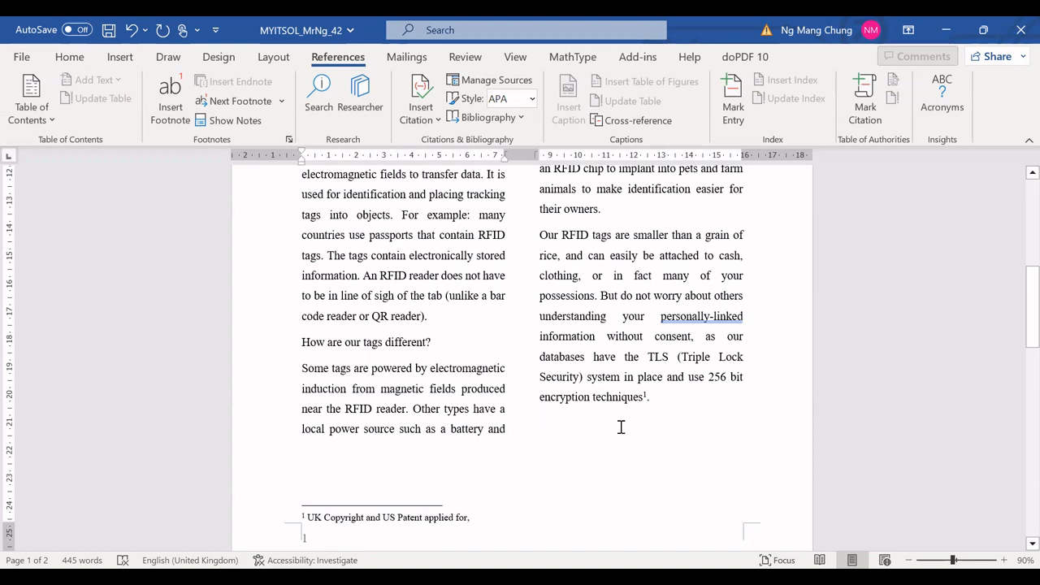
# Step: Merge the cells of the table's top row into one
pyautogui.scroll(-1, 615, 418)
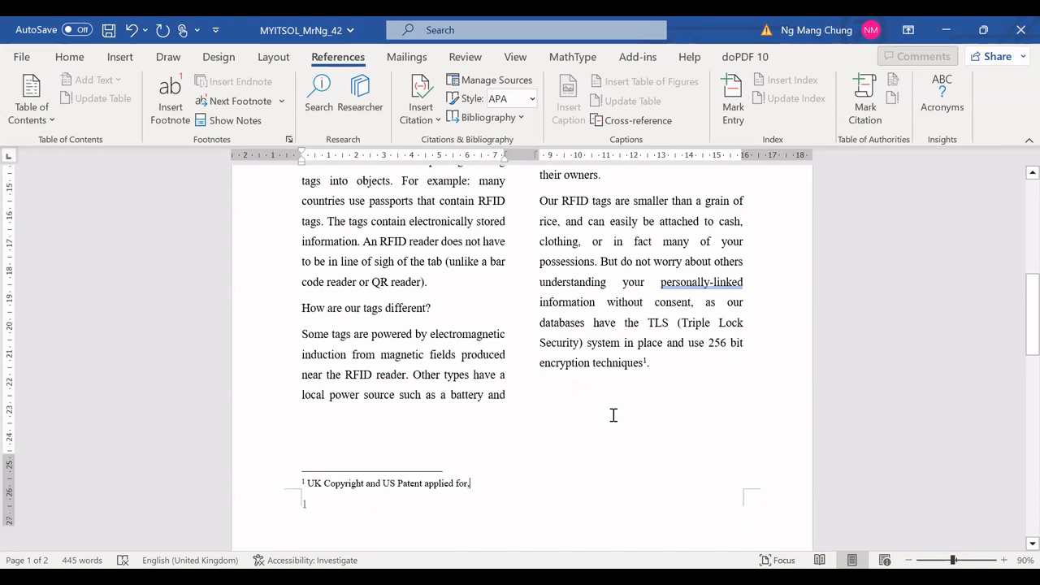
pyautogui.scroll(-4, 613, 415)
pyautogui.scroll(-6, 598, 391)
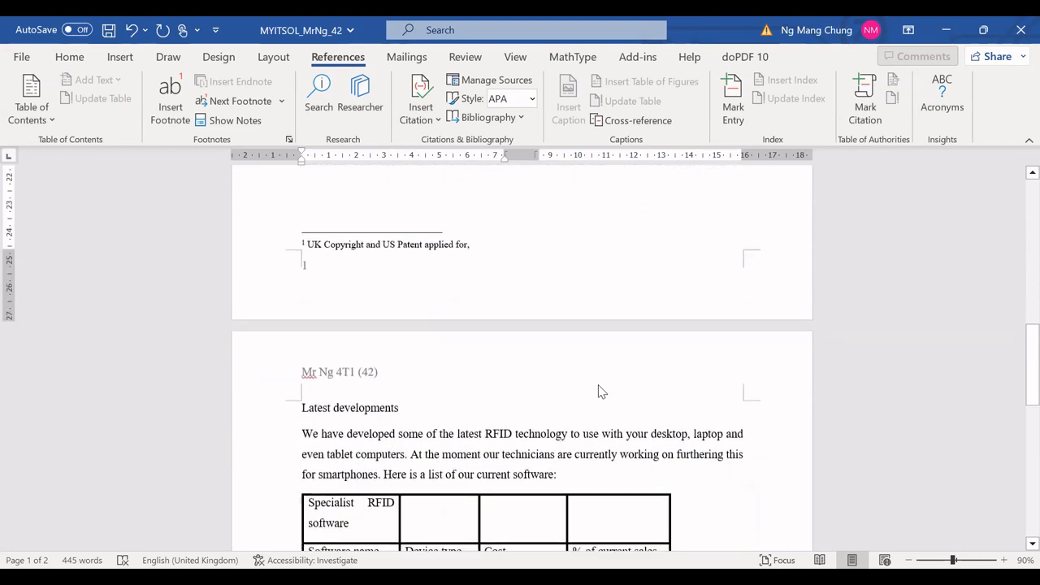
pyautogui.scroll(-2, 599, 385)
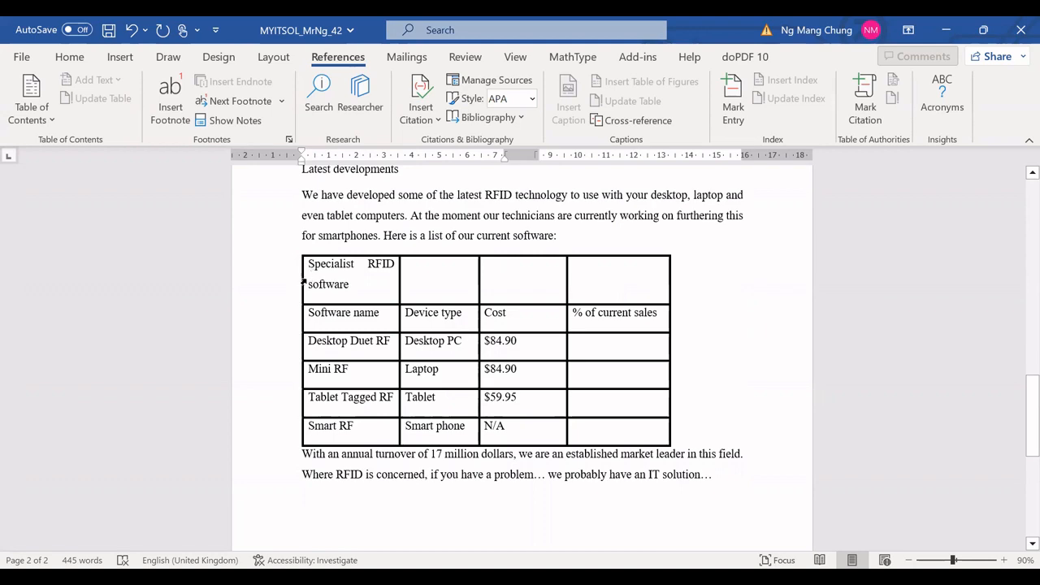
pyautogui.scroll(2, 308, 276)
pyautogui.scroll(1, 244, 303)
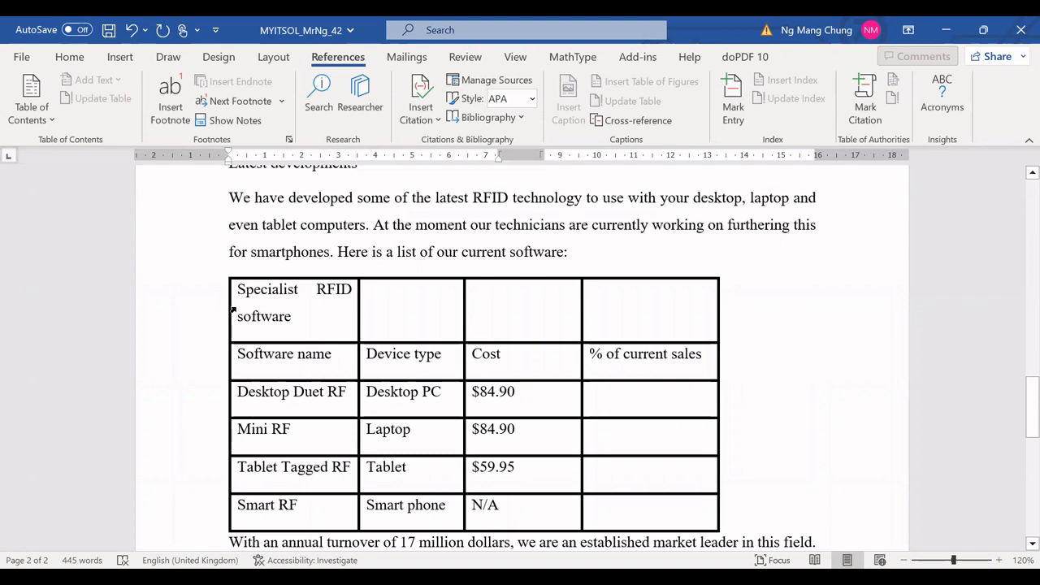
pyautogui.moveTo(233, 310); pyautogui.dragTo(508, 312)
pyautogui.moveTo(612, 321); pyautogui.dragTo(615, 318)
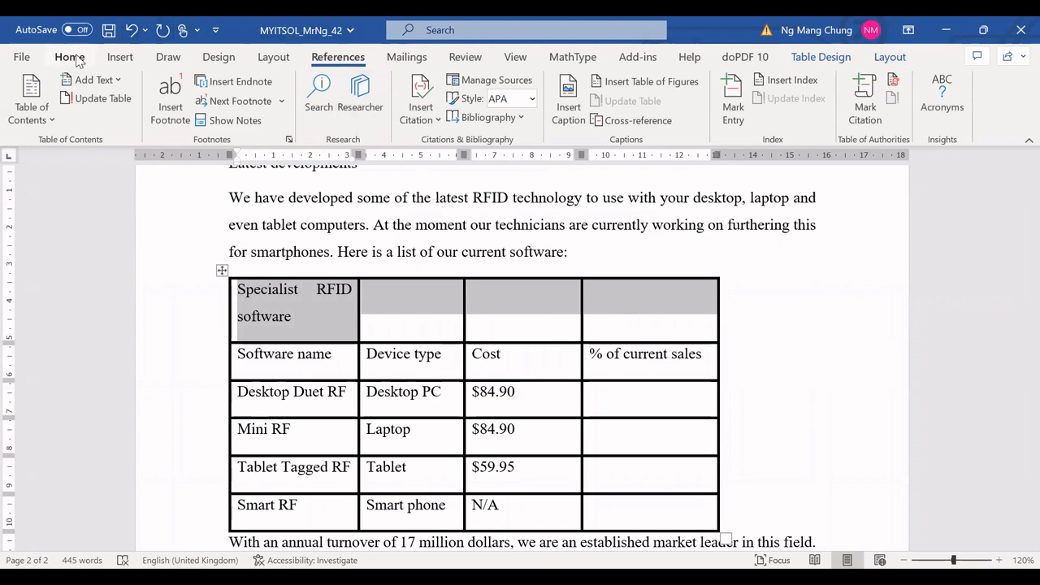
pyautogui.click(78, 61)
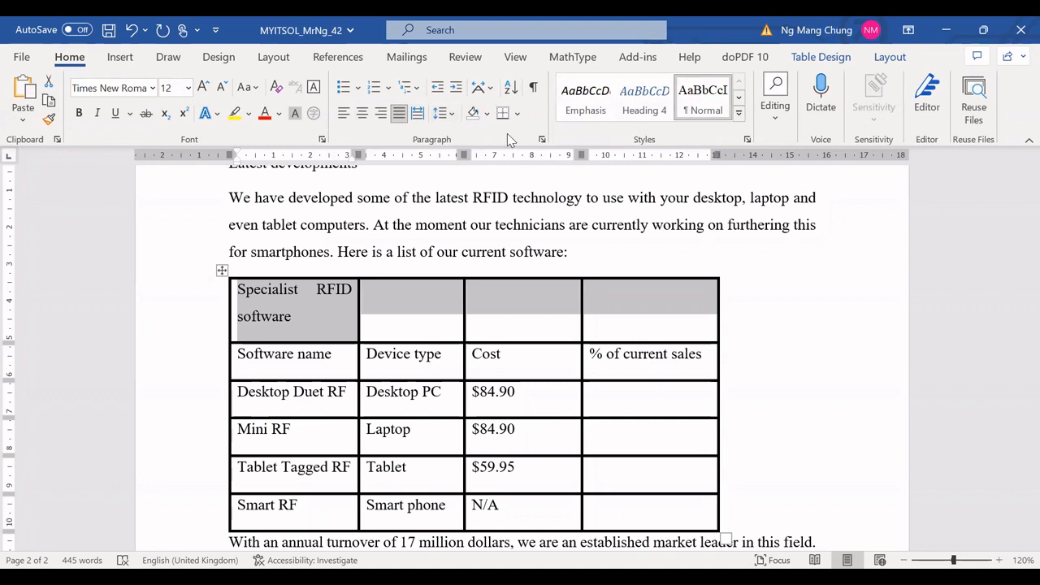
pyautogui.rightClick(427, 303)
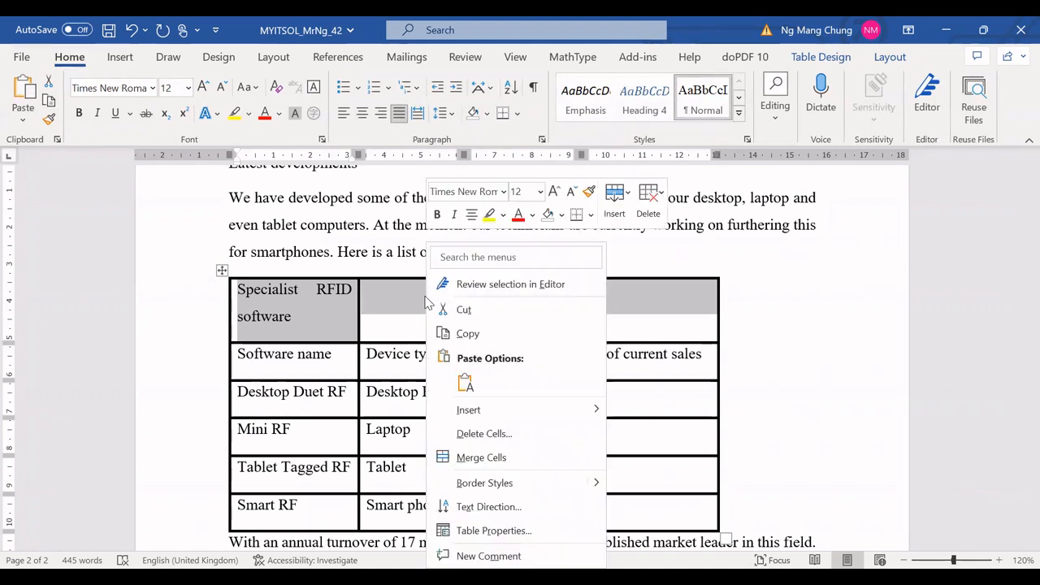
pyautogui.click(479, 457)
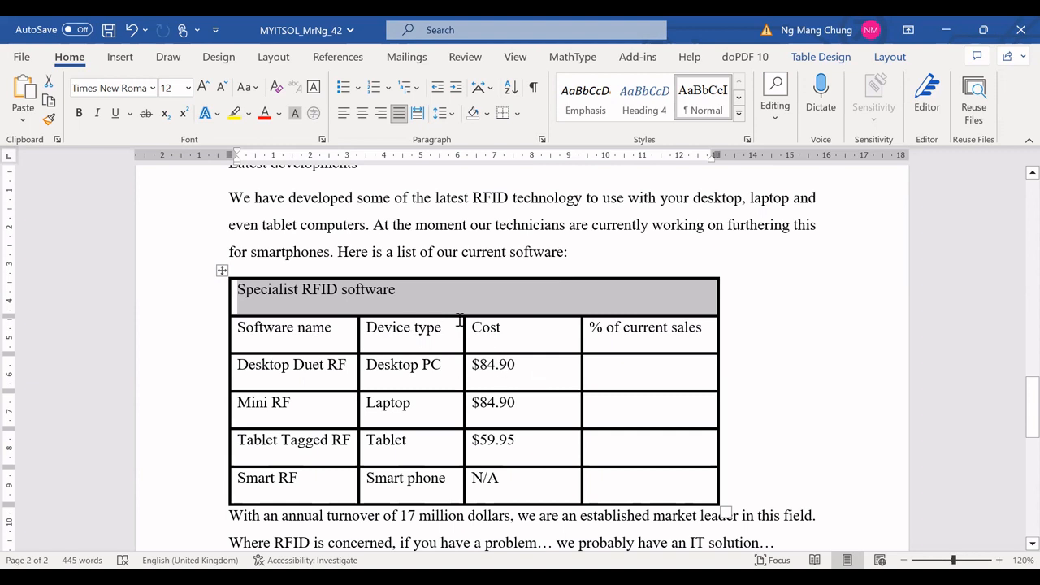
# Step: Center the "Specialist RFID software" title in the merged top row
pyautogui.click(425, 297)
pyautogui.moveTo(402, 293); pyautogui.dragTo(245, 297)
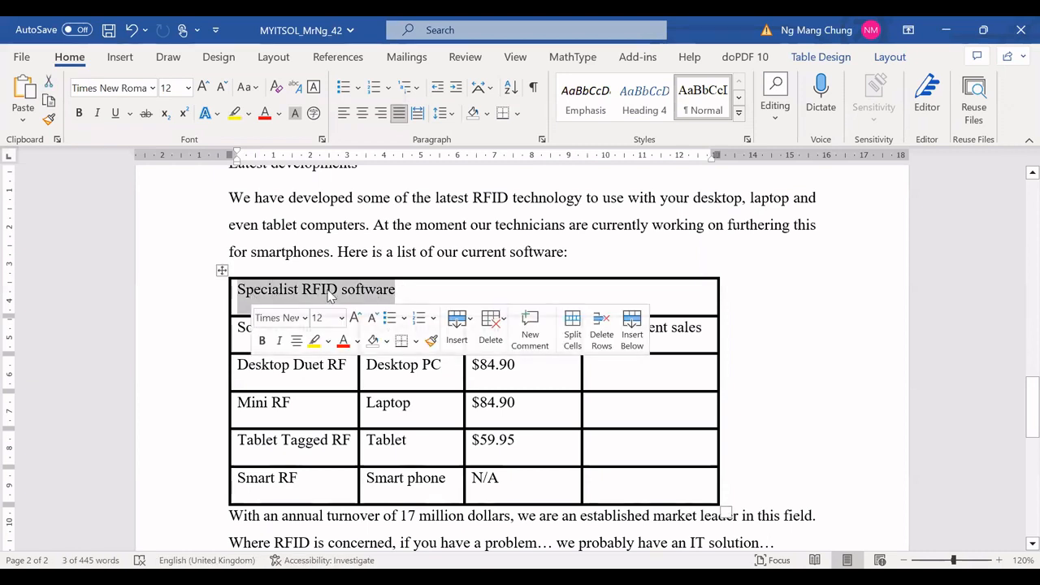
pyautogui.click(364, 116)
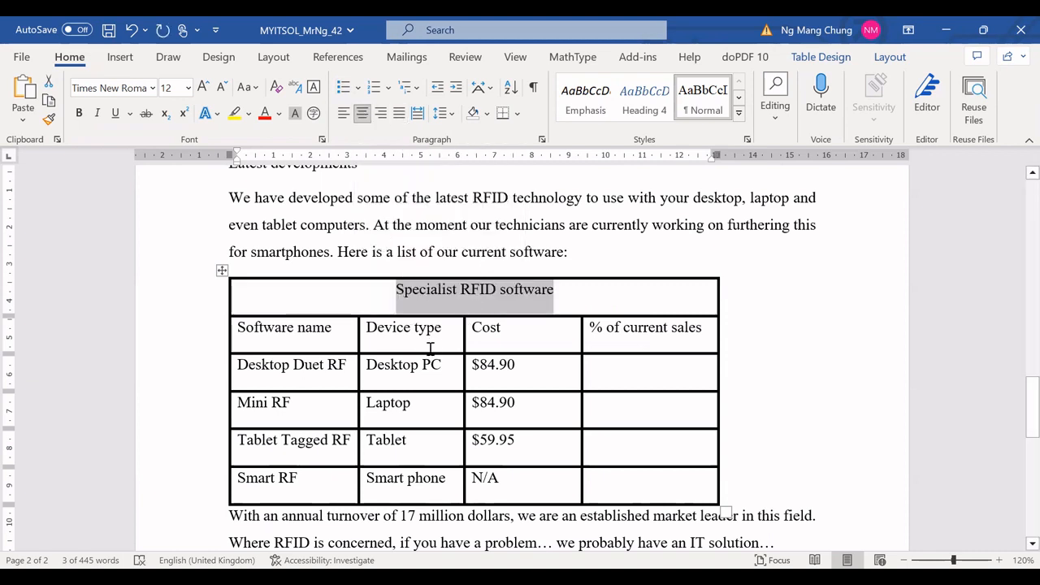
# Step: Center the Software name and Device type columns, the Cost heading and the N/A cell
pyautogui.moveTo(233, 328); pyautogui.dragTo(389, 476)
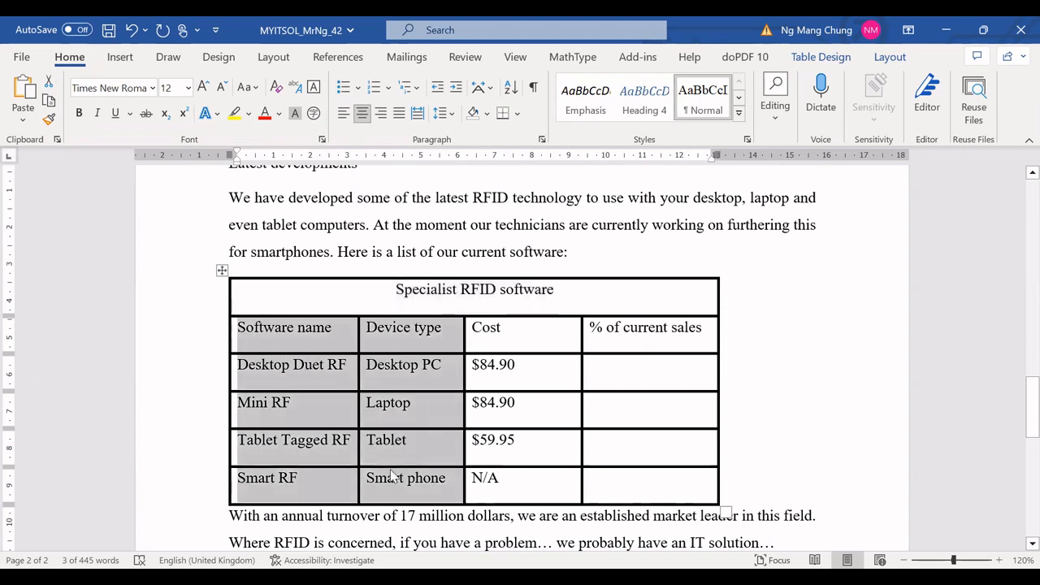
pyautogui.click(362, 113)
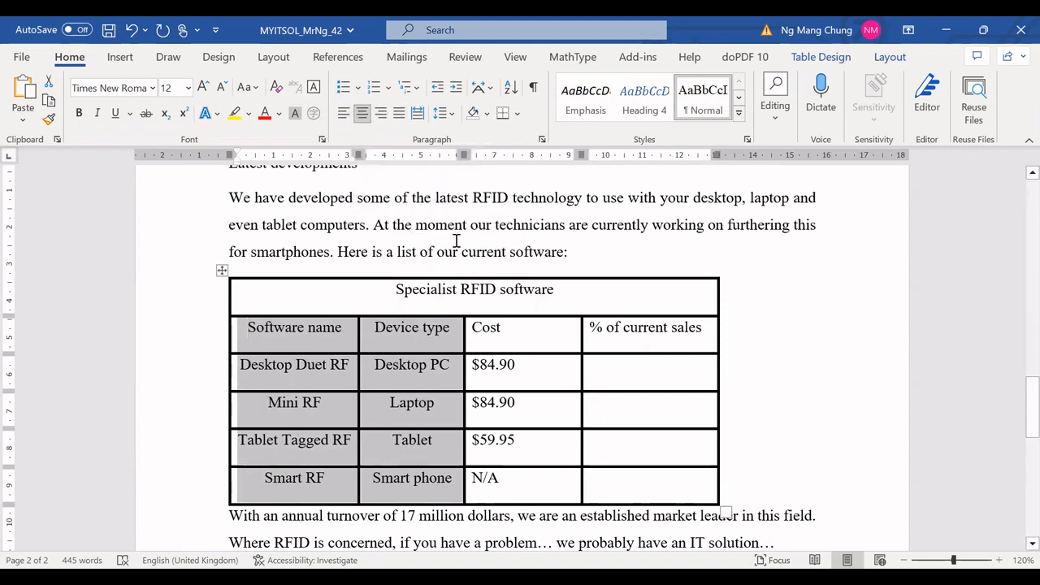
pyautogui.click(467, 329)
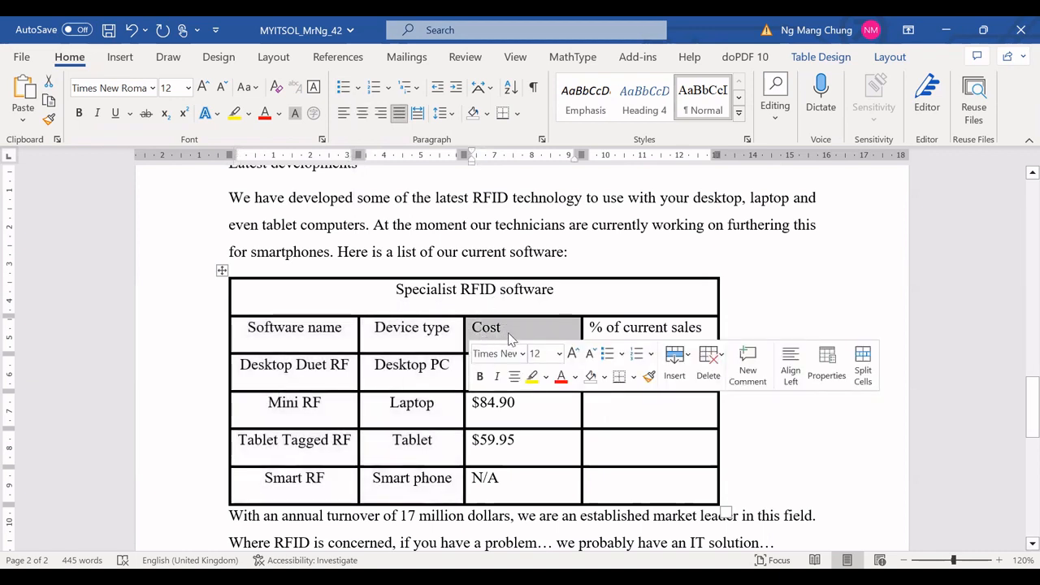
pyautogui.click(364, 118)
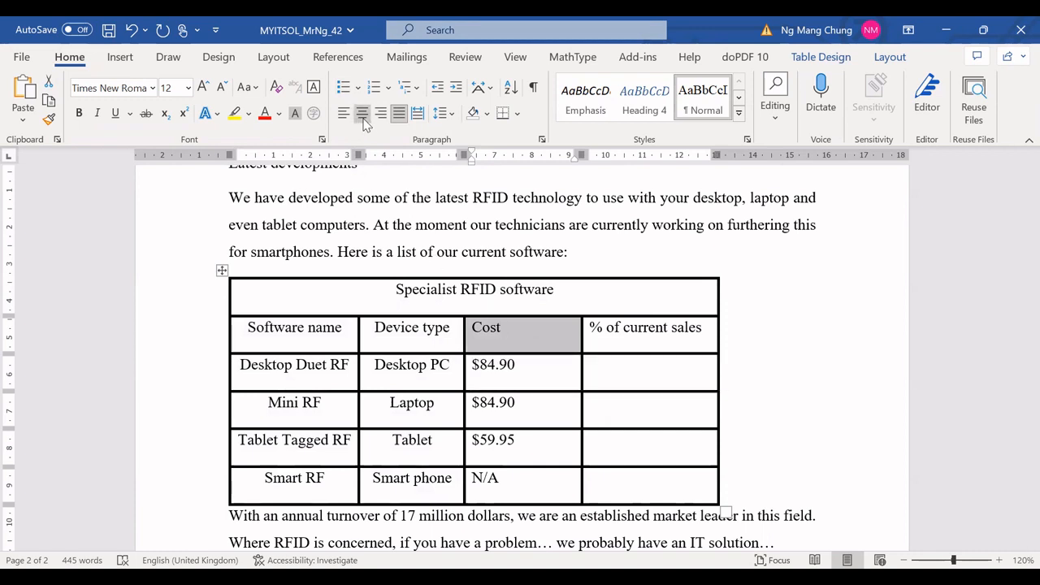
pyautogui.click(469, 482)
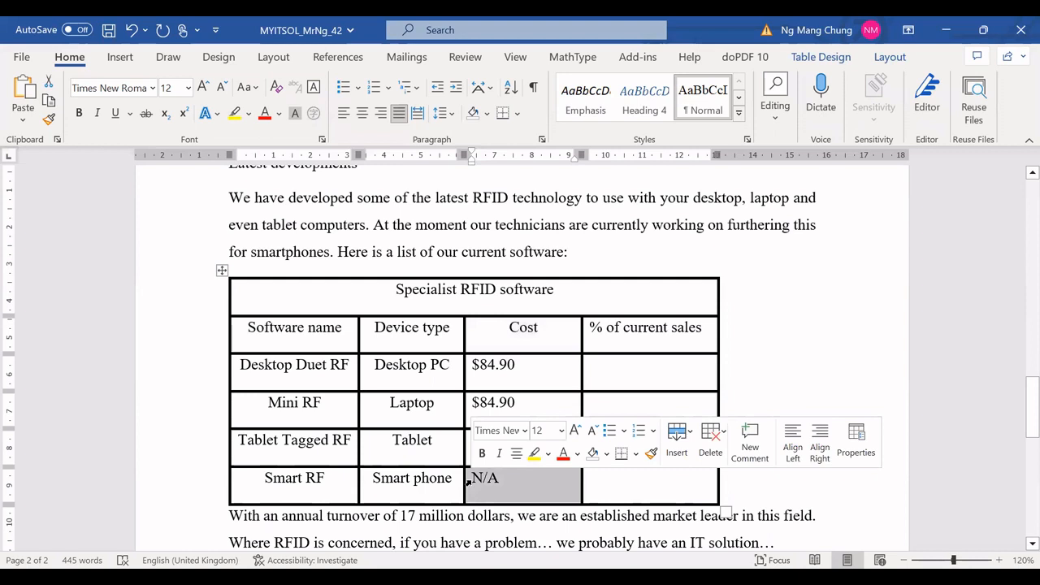
pyautogui.click(517, 455)
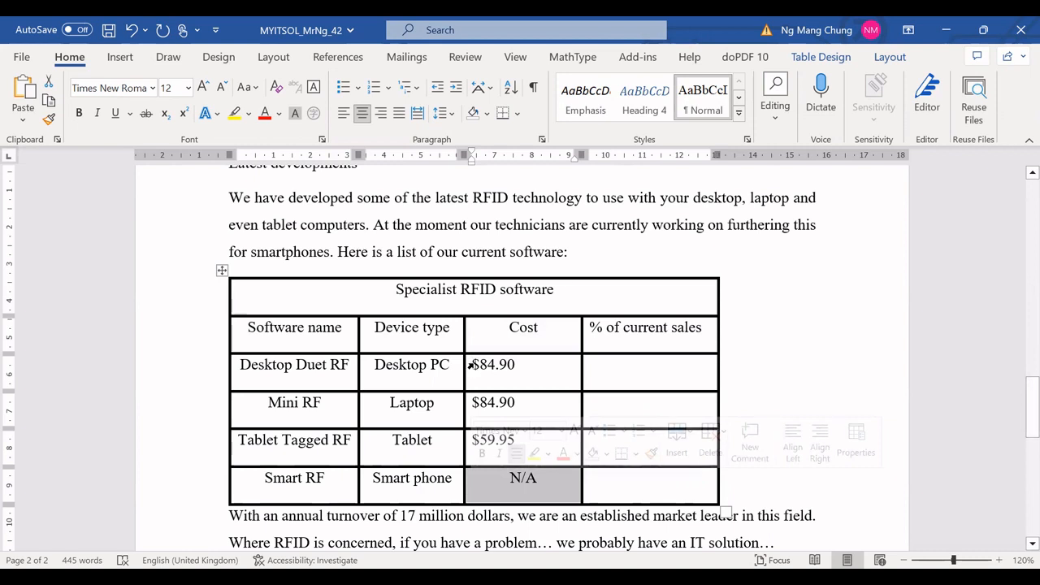
# Step: Right-align the three price cells and center the "% of current sales" heading
pyautogui.moveTo(469, 367); pyautogui.dragTo(506, 444)
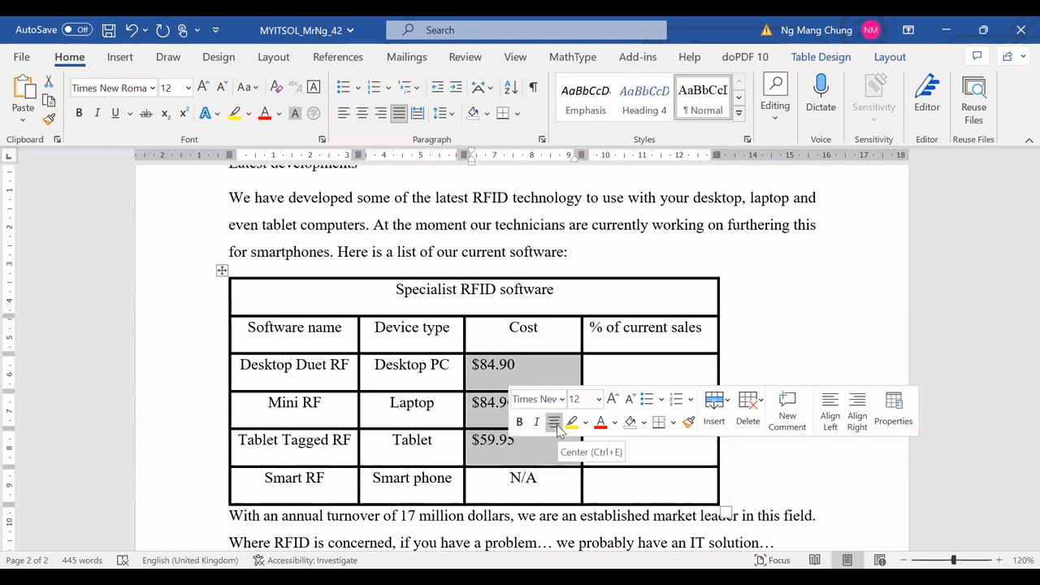
pyautogui.click(382, 123)
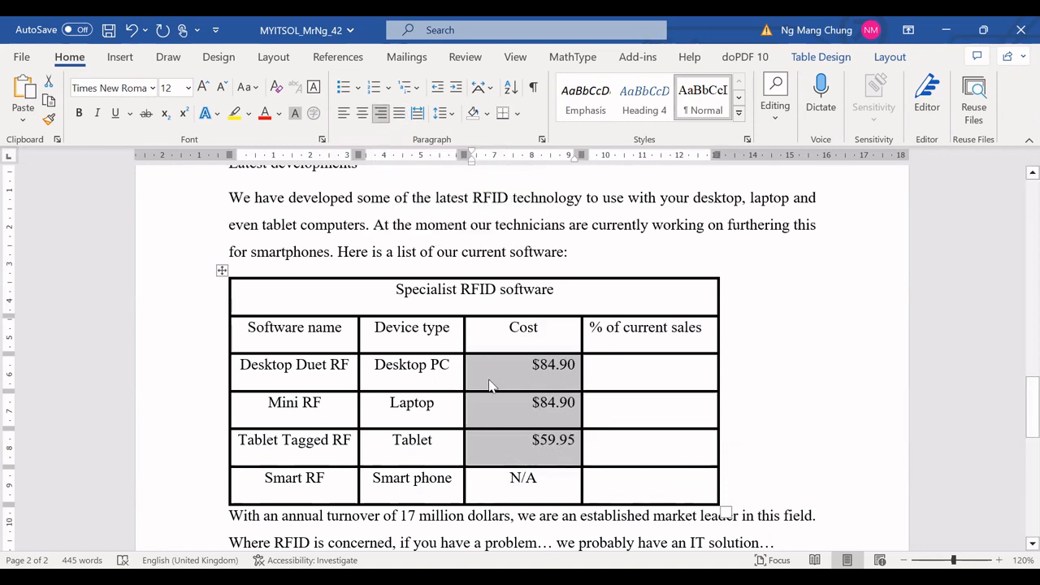
pyautogui.click(584, 337)
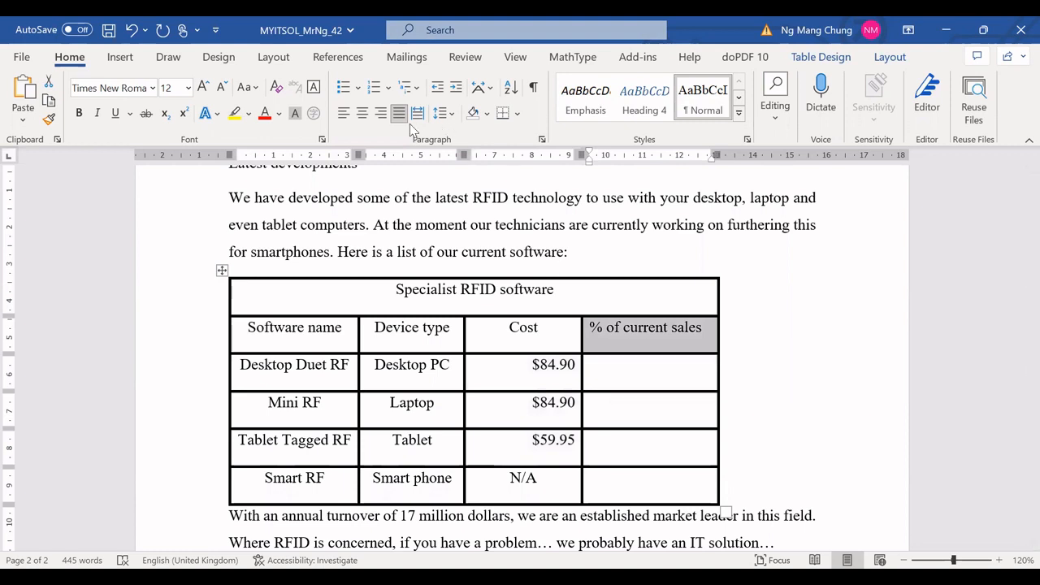
pyautogui.click(362, 115)
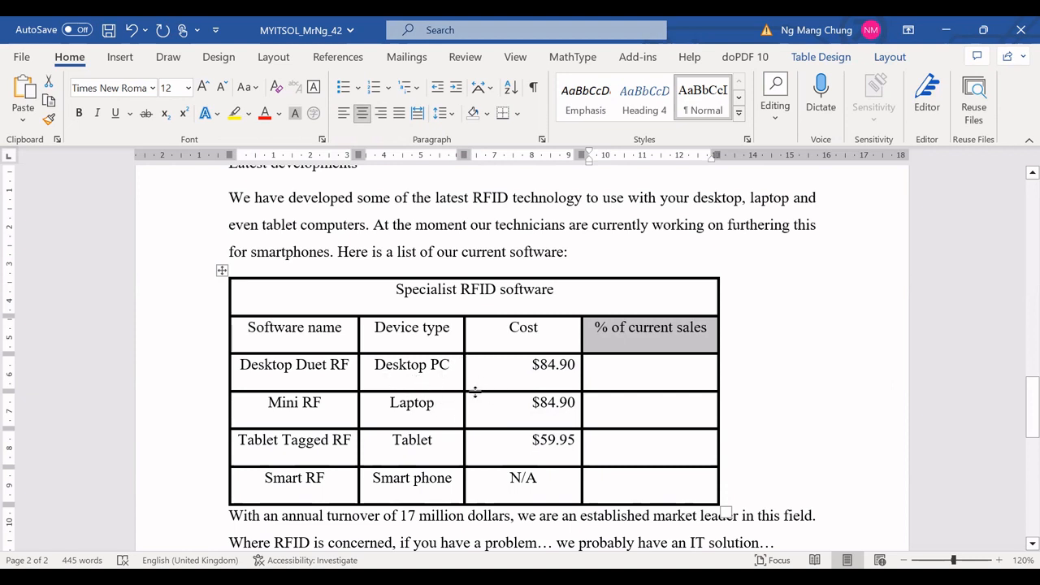
# Step: Shade the table's title row Dark Blue, Text 2, Darker 25%
pyautogui.scroll(-1, 496, 392)
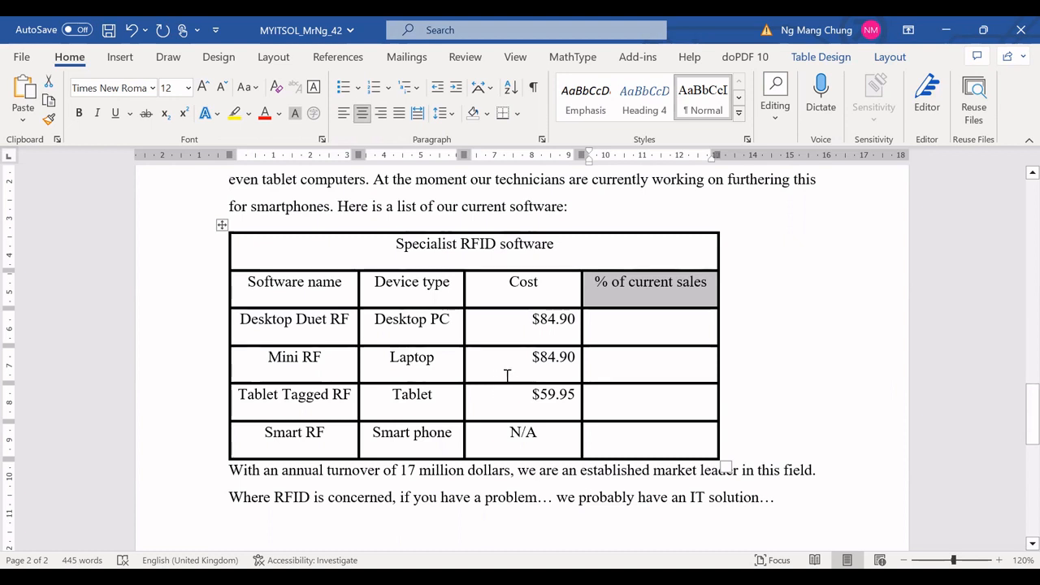
pyautogui.scroll(-1, 400, 347)
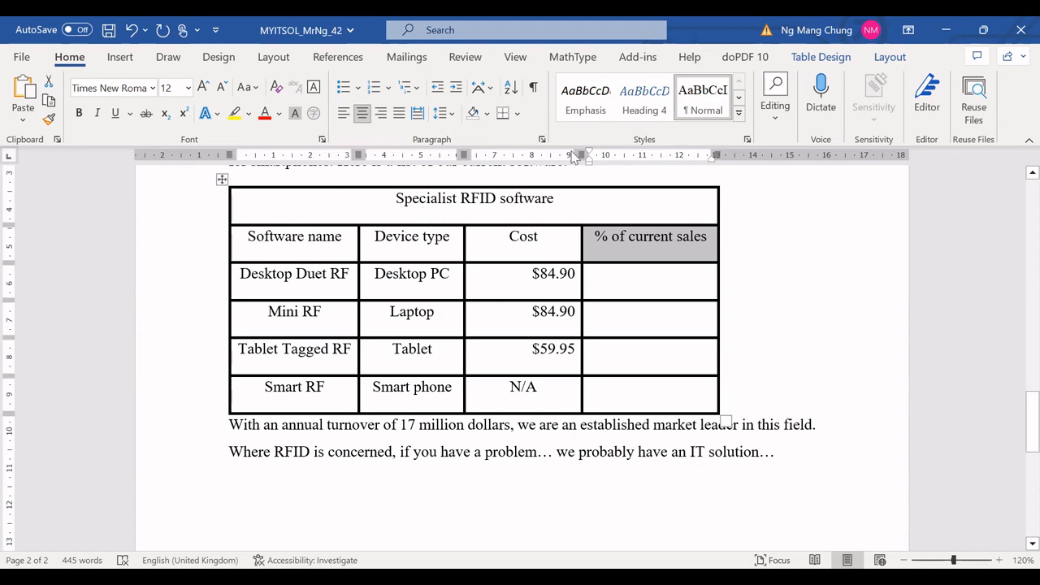
pyautogui.click(819, 62)
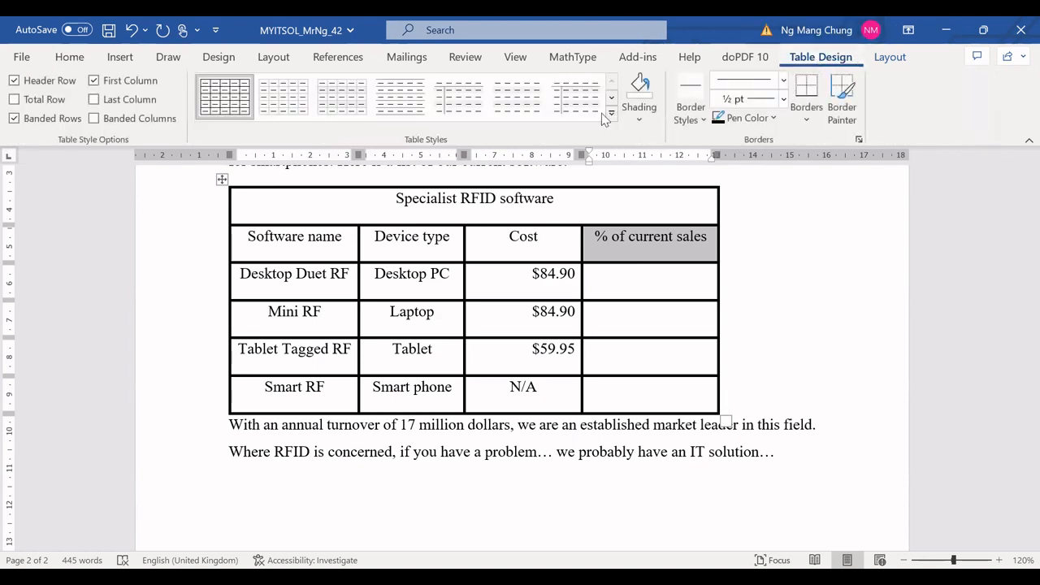
pyautogui.click(233, 209)
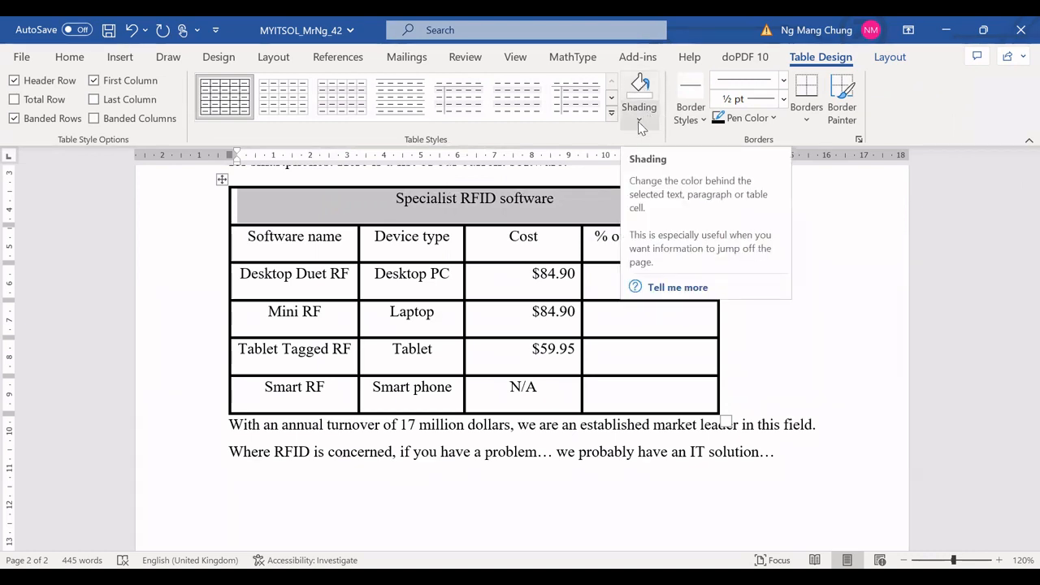
pyautogui.click(638, 121)
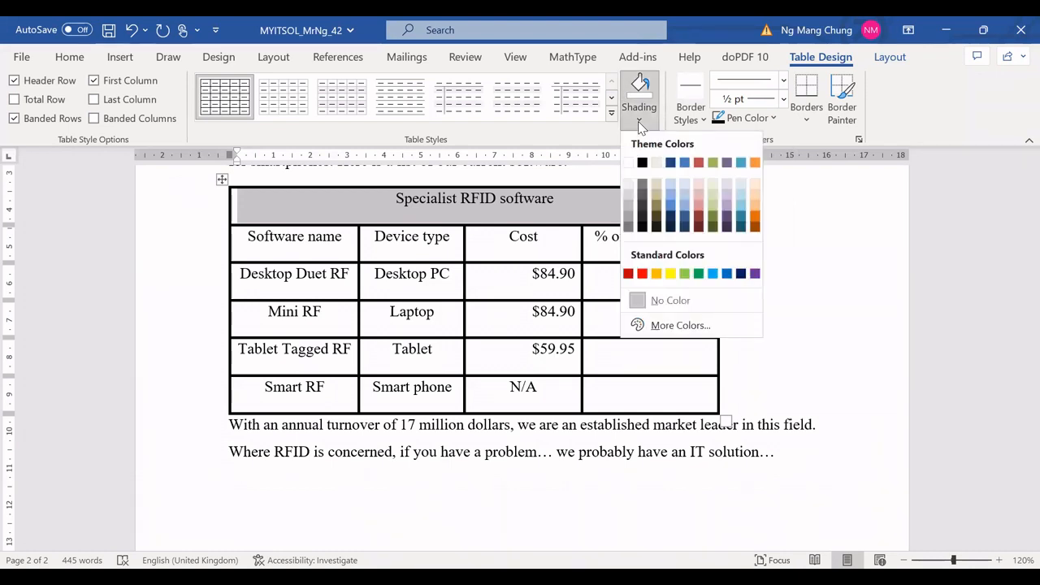
pyautogui.click(671, 221)
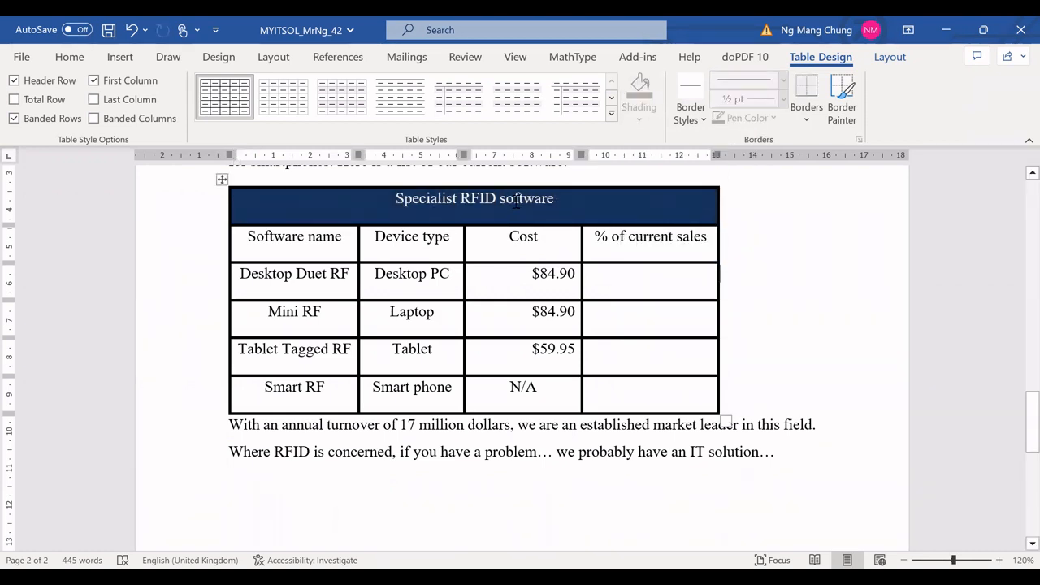
# Step: Set the title text's font colour to Yellow
pyautogui.click(464, 198)
pyautogui.moveTo(447, 203); pyautogui.dragTo(533, 205)
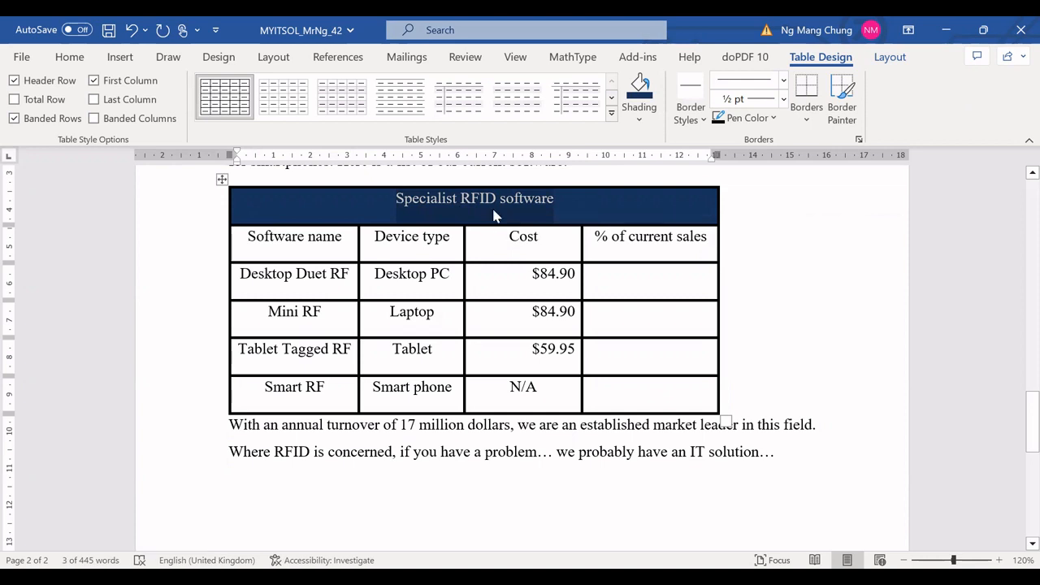
pyautogui.click(72, 58)
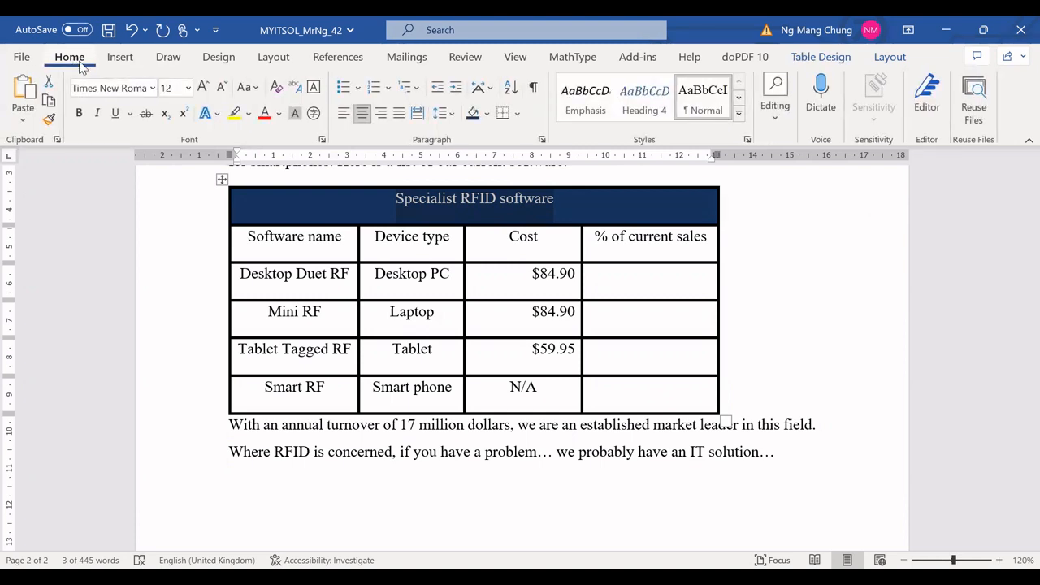
pyautogui.click(279, 116)
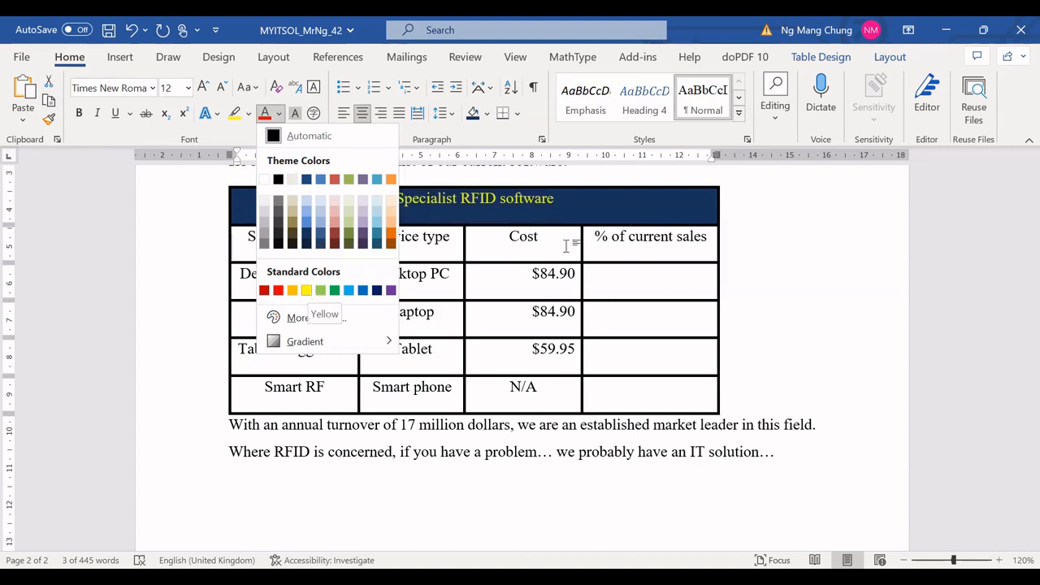
pyautogui.press('Escape')
pyautogui.click(559, 209)
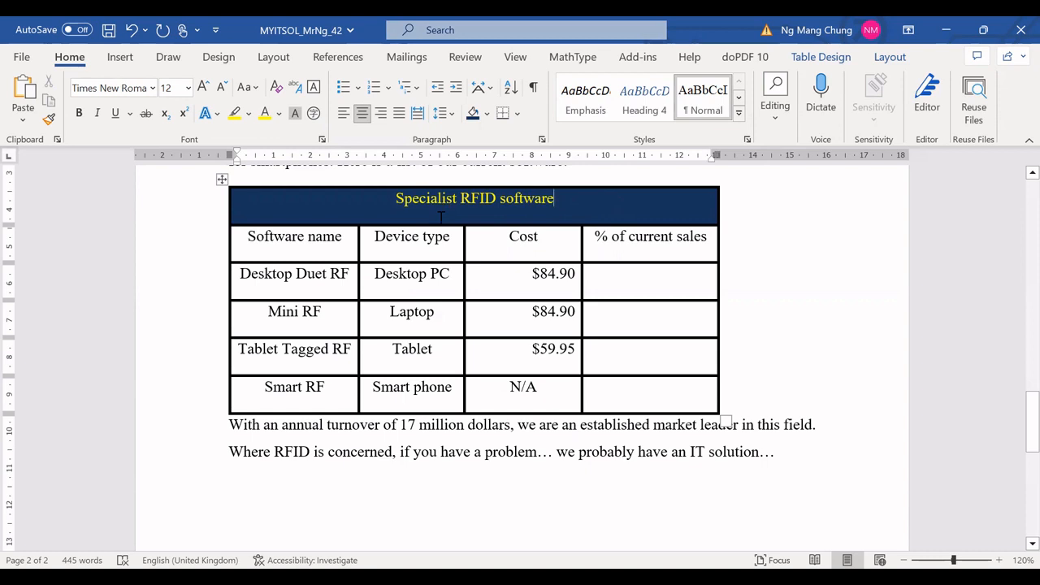
# Step: Set the title text's font size to 28
pyautogui.click(401, 206)
pyautogui.moveTo(395, 207); pyautogui.dragTo(554, 214)
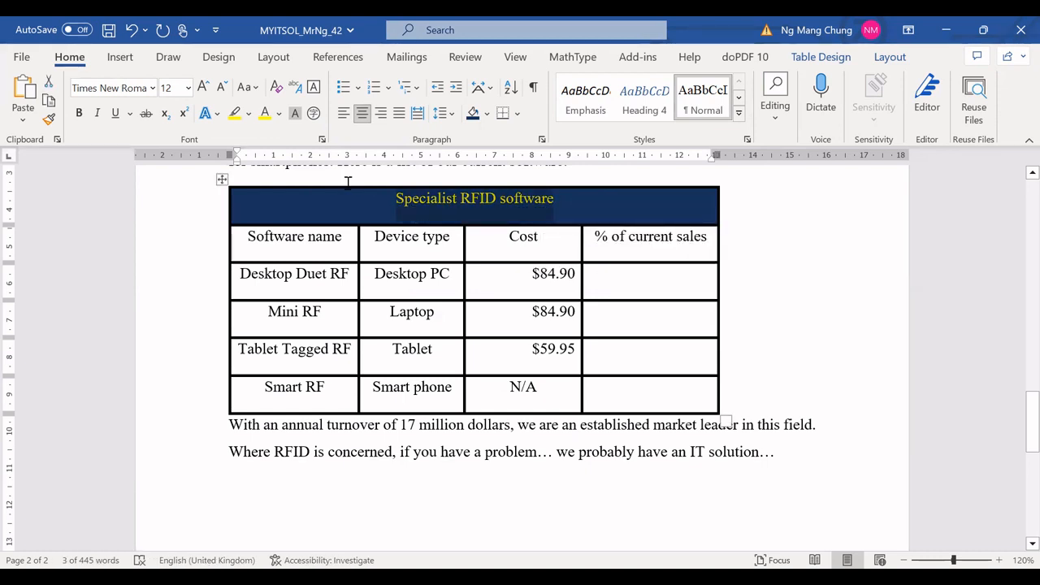
pyautogui.click(186, 88)
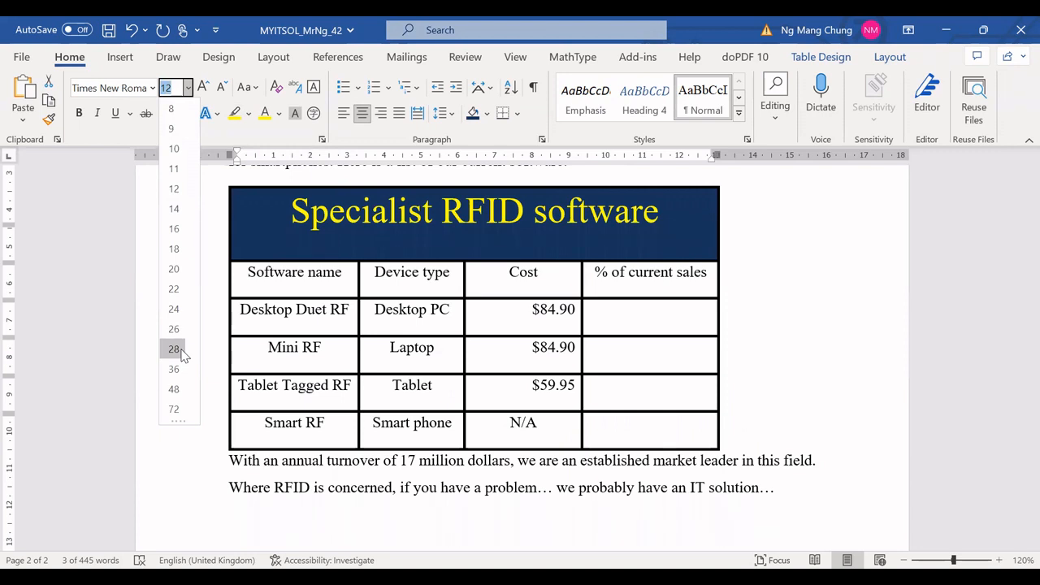
pyautogui.click(174, 348)
pyautogui.click(821, 290)
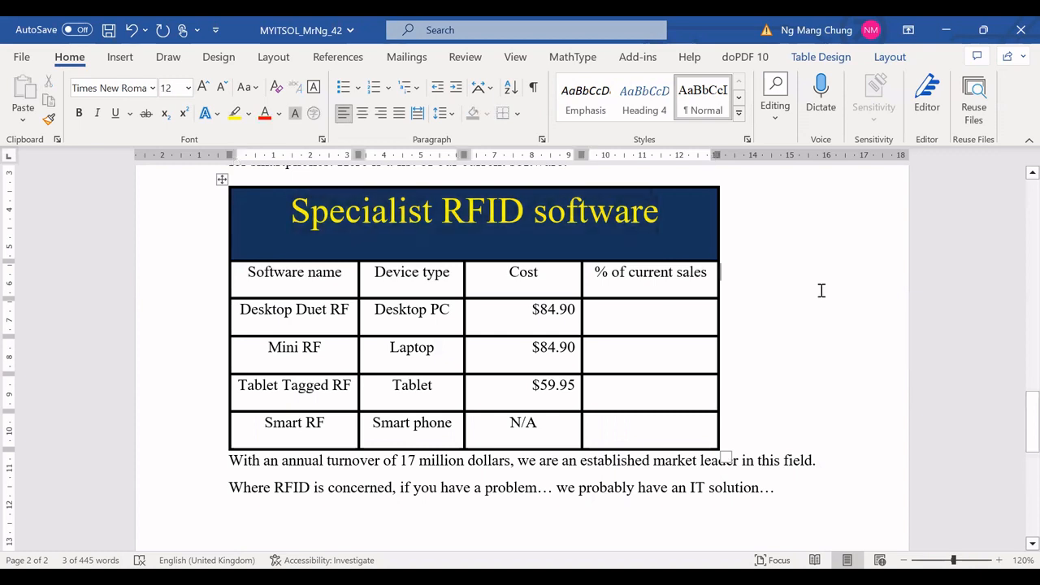
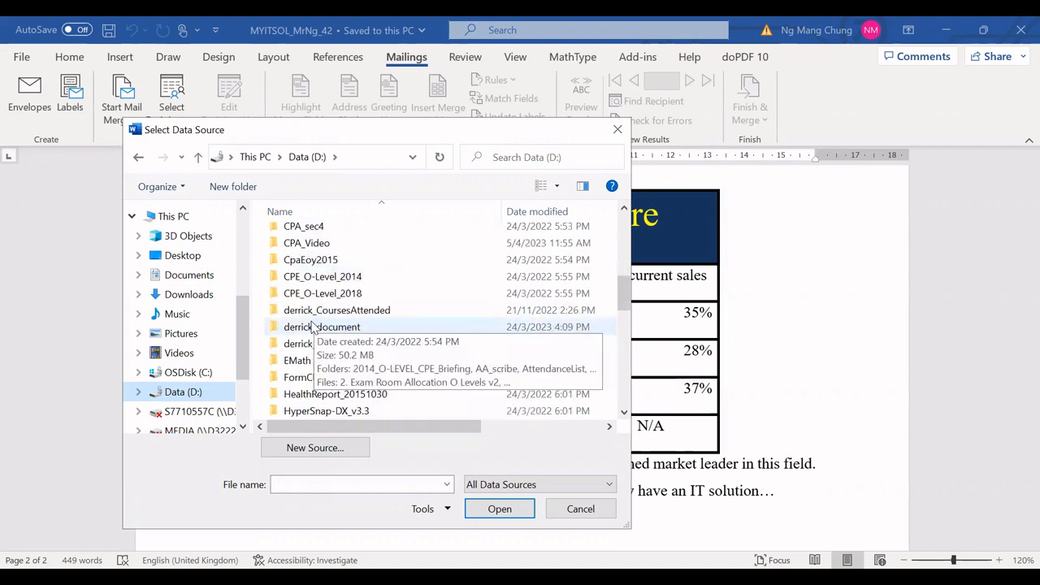
# Step: Select the ITSCUSTOMER workbook's Sheet1$ table, with headers in the first row, as the mail merge recipient list
pyautogui.scroll(4, 313, 325)
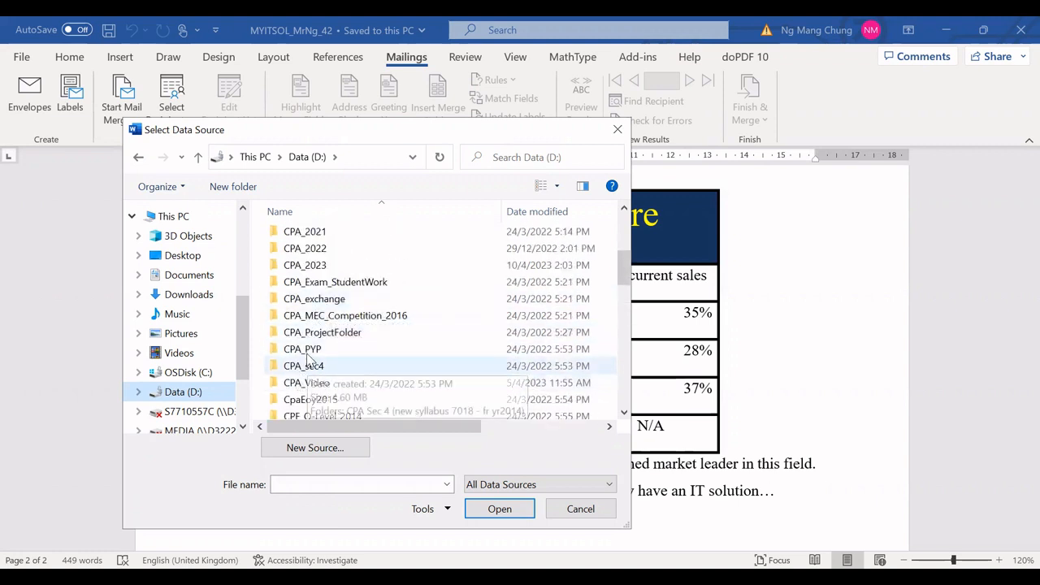
pyautogui.click(307, 353)
pyautogui.doubleClick(307, 352)
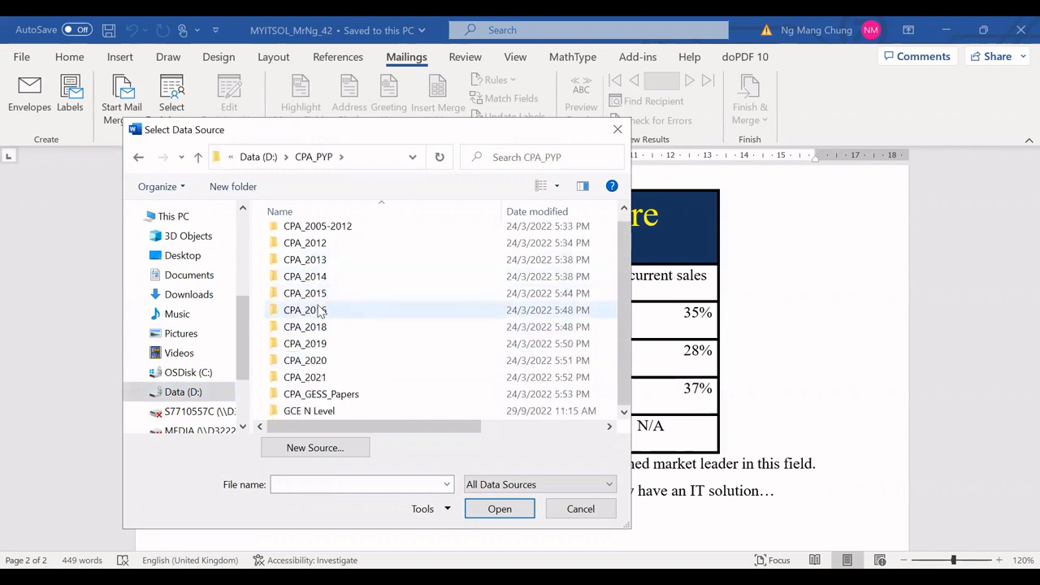
pyautogui.doubleClick(315, 412)
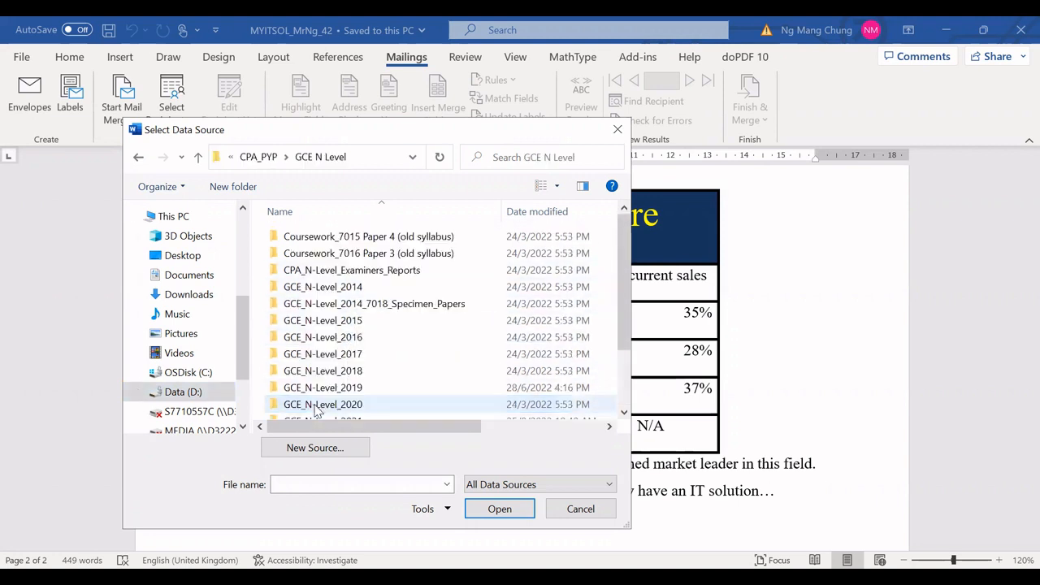
pyautogui.doubleClick(323, 354)
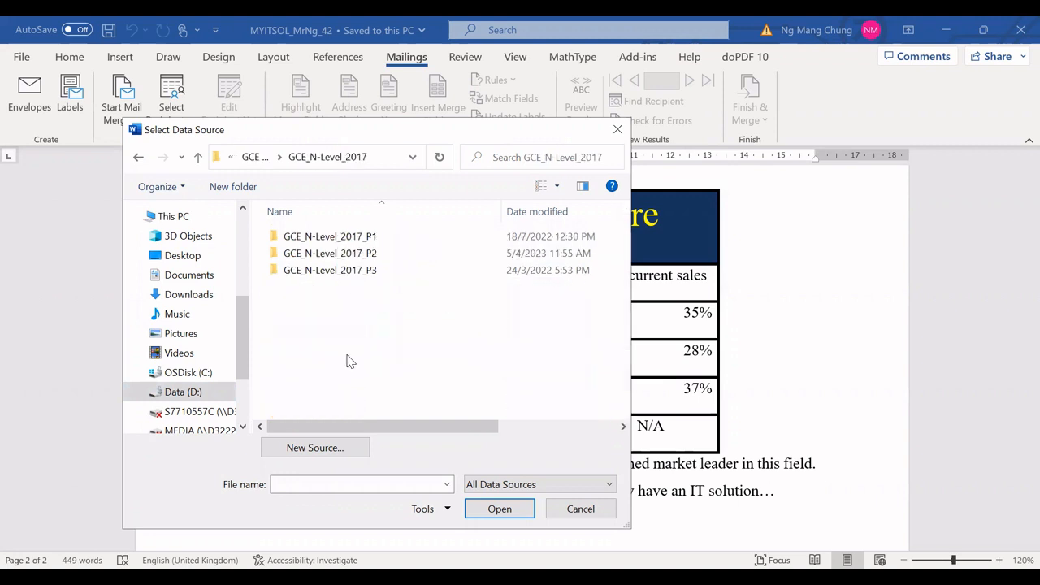
pyautogui.click(339, 256)
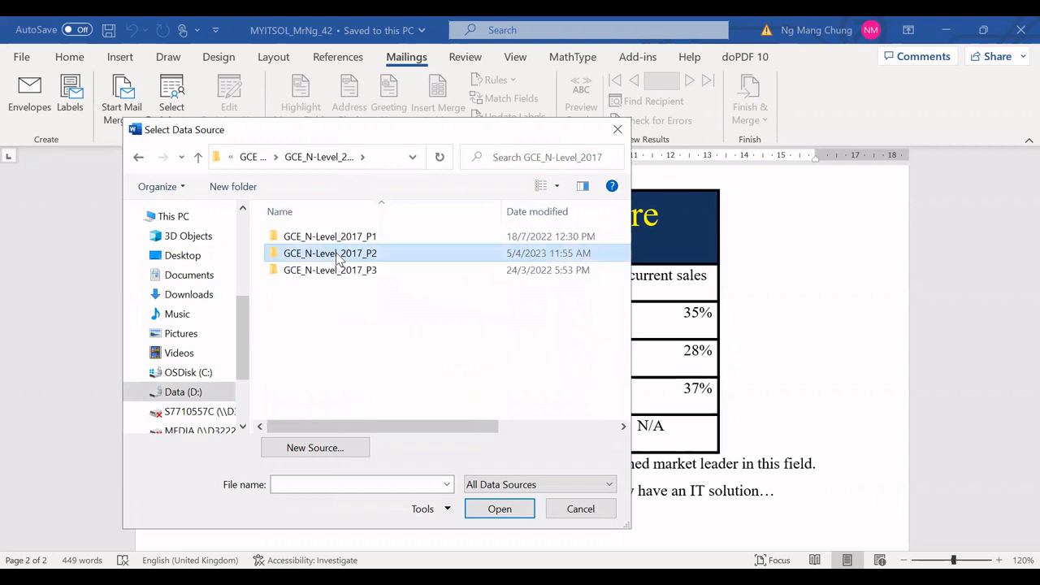
pyautogui.doubleClick(339, 257)
pyautogui.click(361, 242)
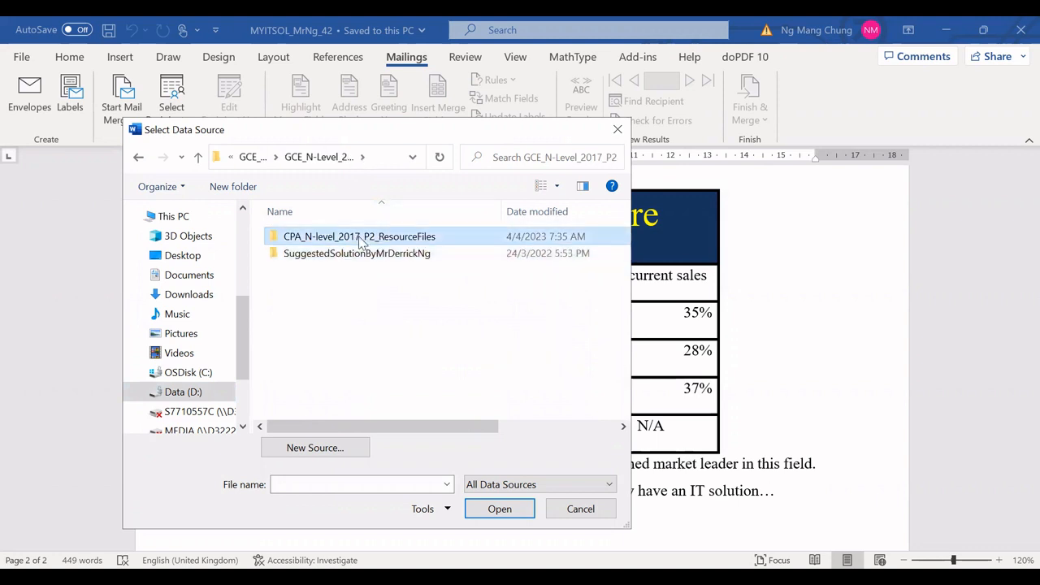
pyautogui.doubleClick(362, 241)
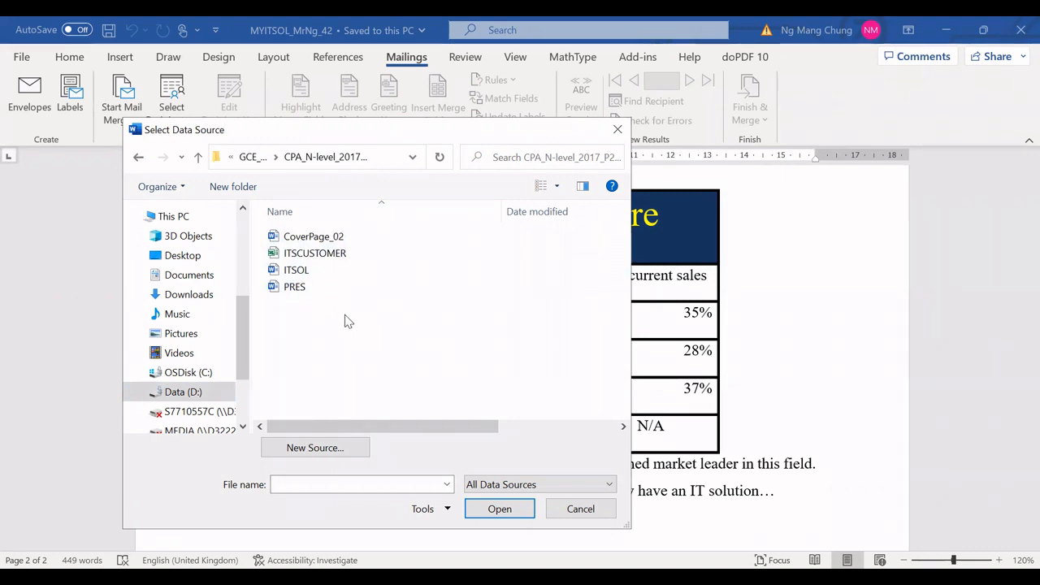
pyautogui.click(340, 254)
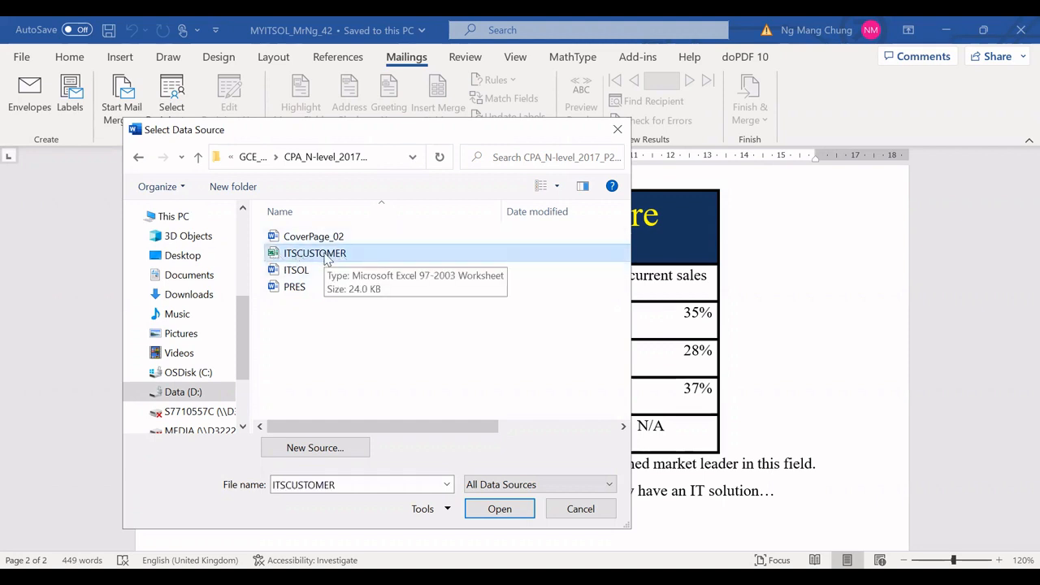
pyautogui.click(500, 510)
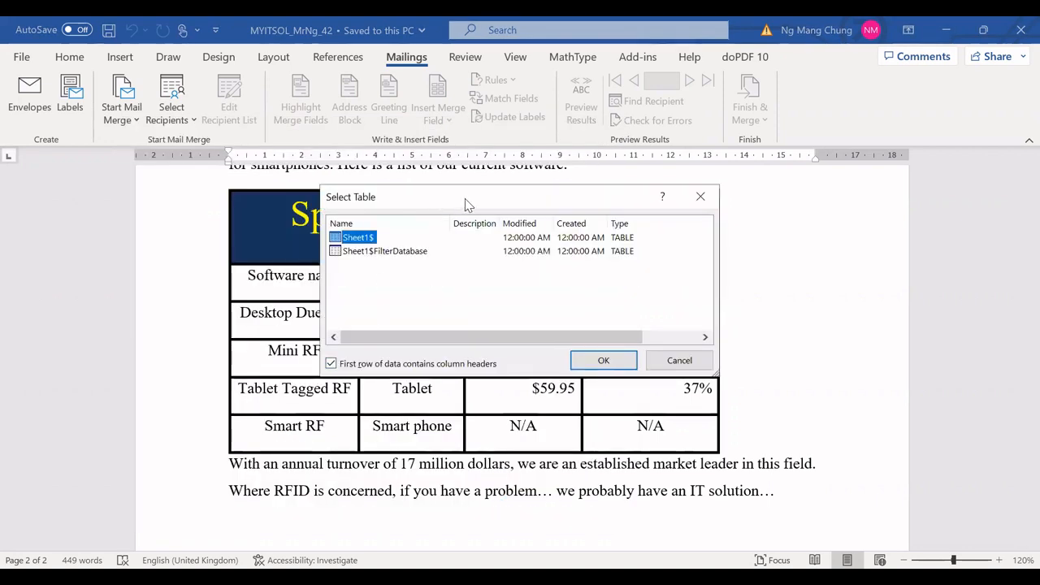
pyautogui.moveTo(463, 203); pyautogui.dragTo(445, 202)
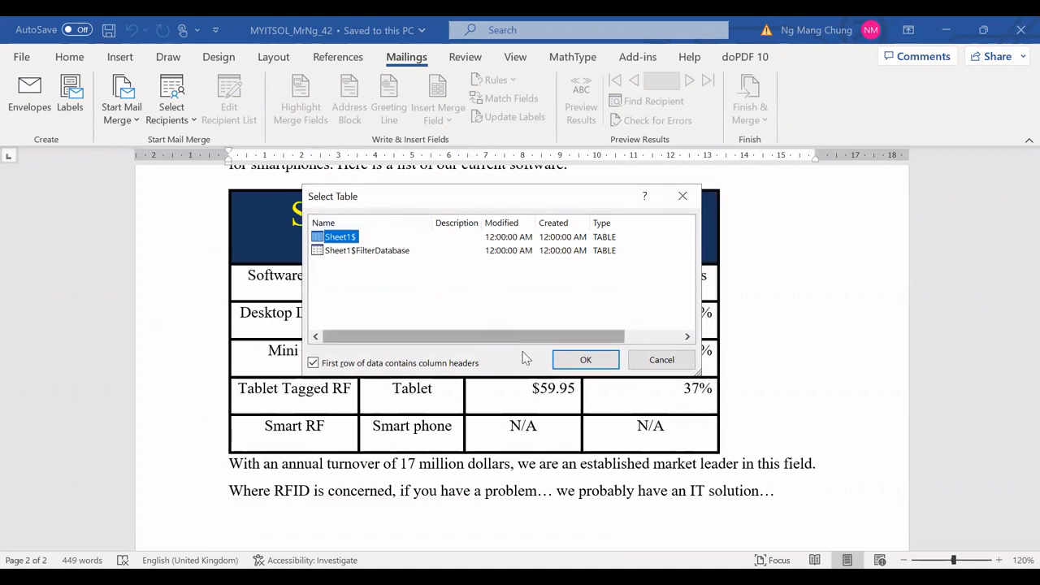
pyautogui.click(585, 360)
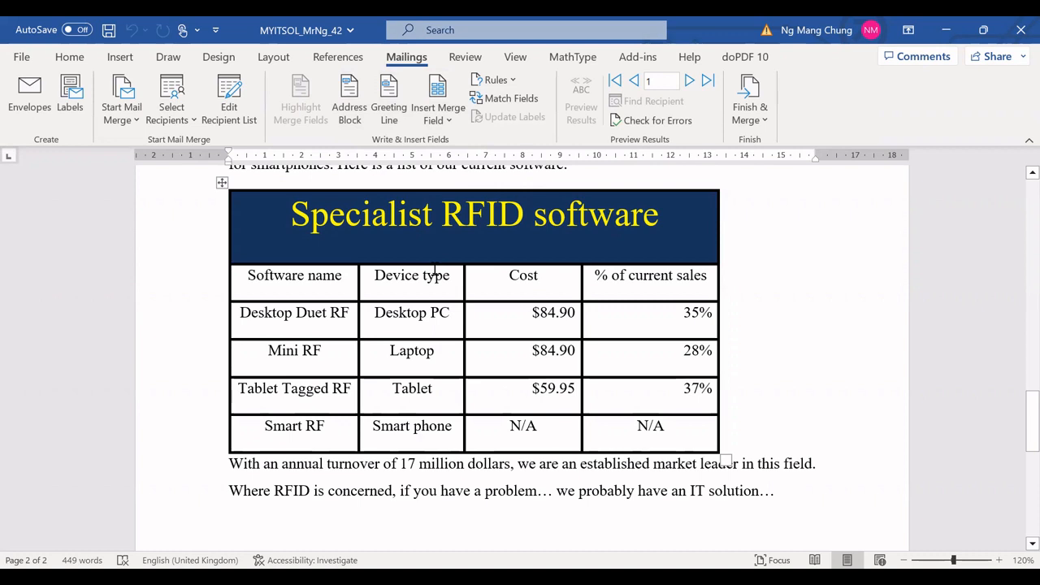
# Step: Insert the Forename merge field on the empty line below the final paragraph
pyautogui.scroll(-3, 464, 305)
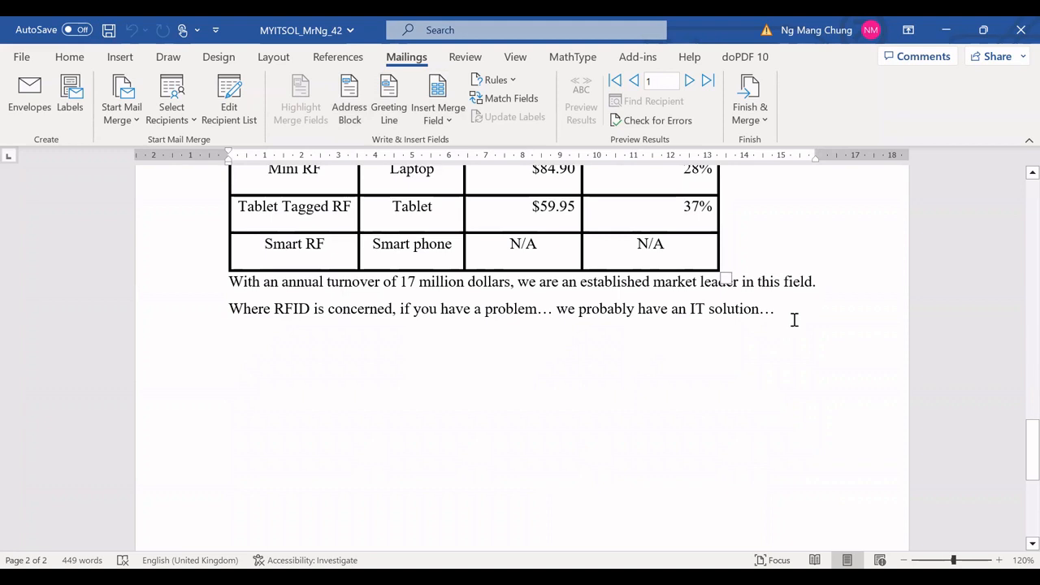
pyautogui.click(233, 342)
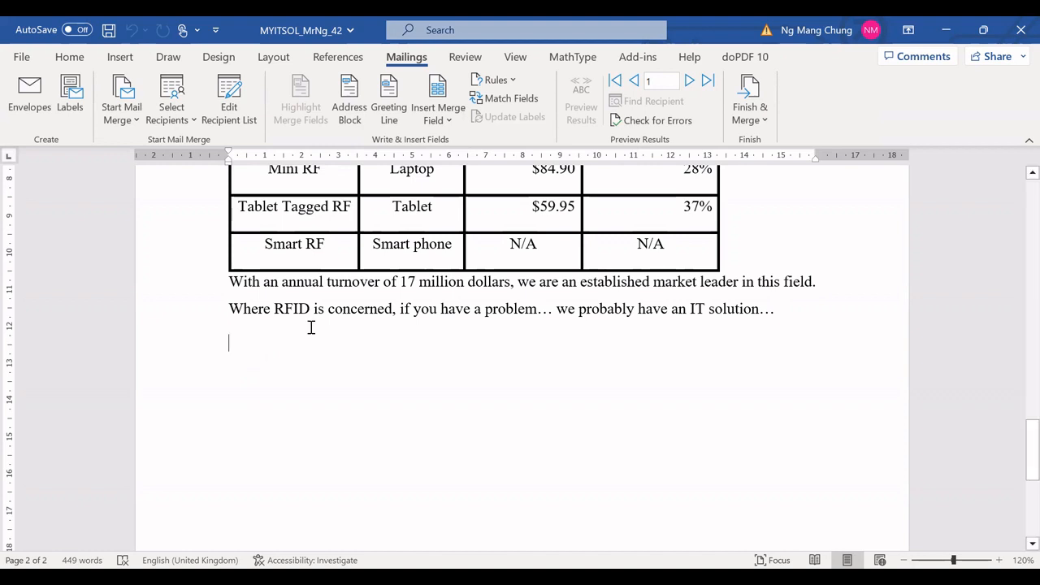
pyautogui.click(449, 121)
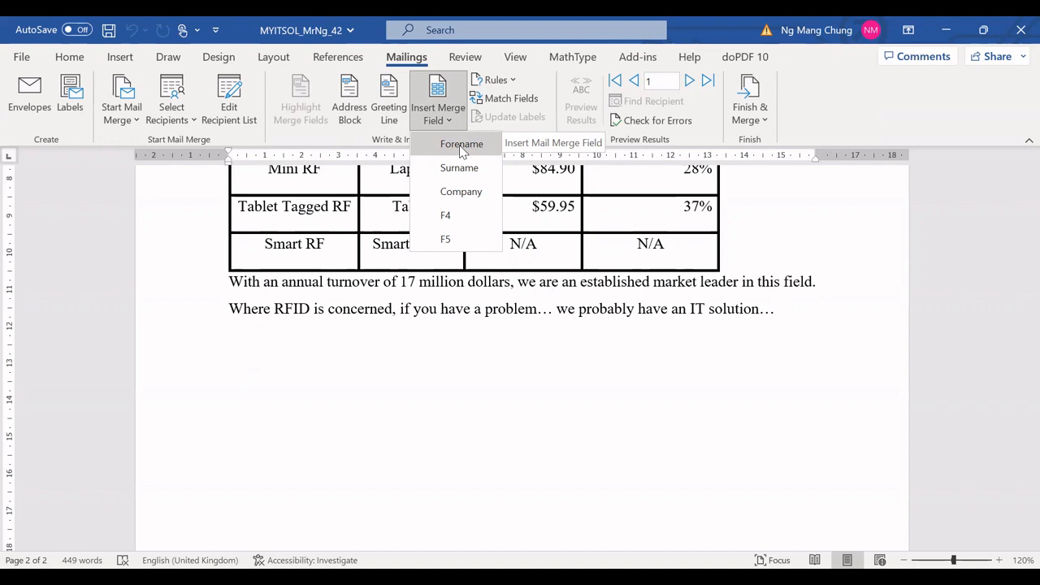
pyautogui.click(460, 146)
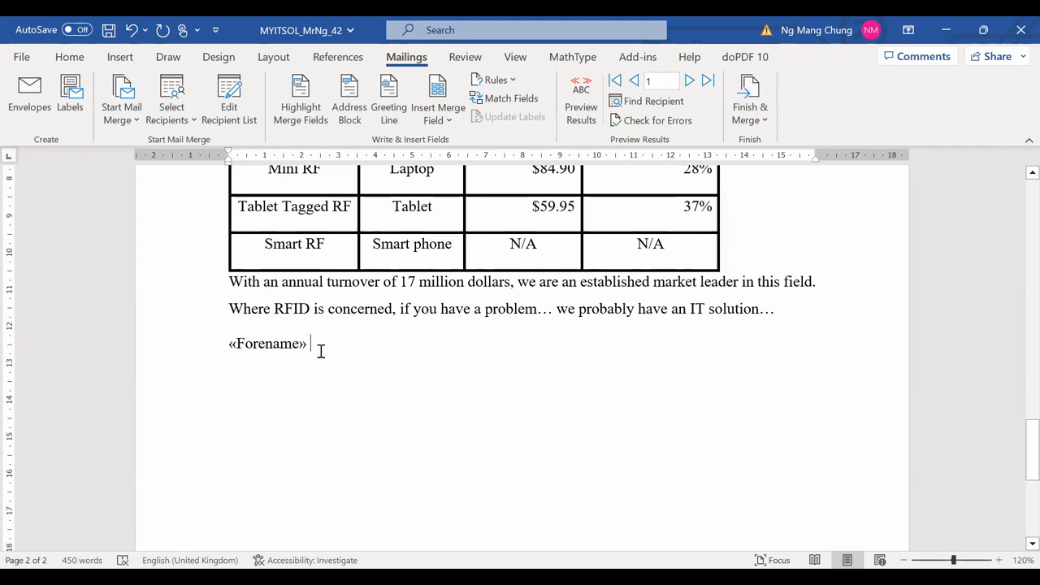
# Step: Insert the Surname and Company merge fields after the Forename field
pyautogui.click(450, 121)
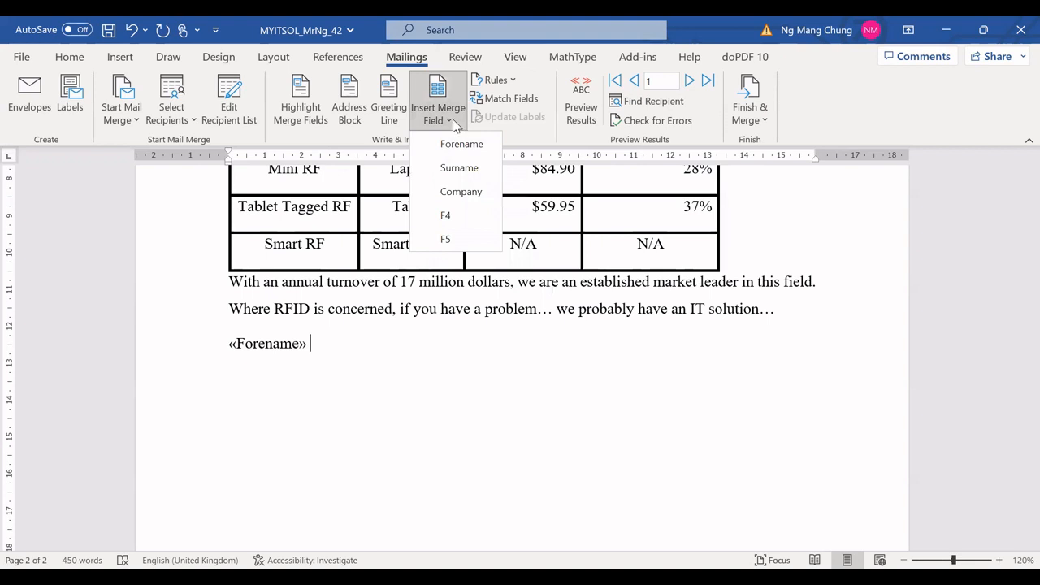
pyautogui.click(460, 168)
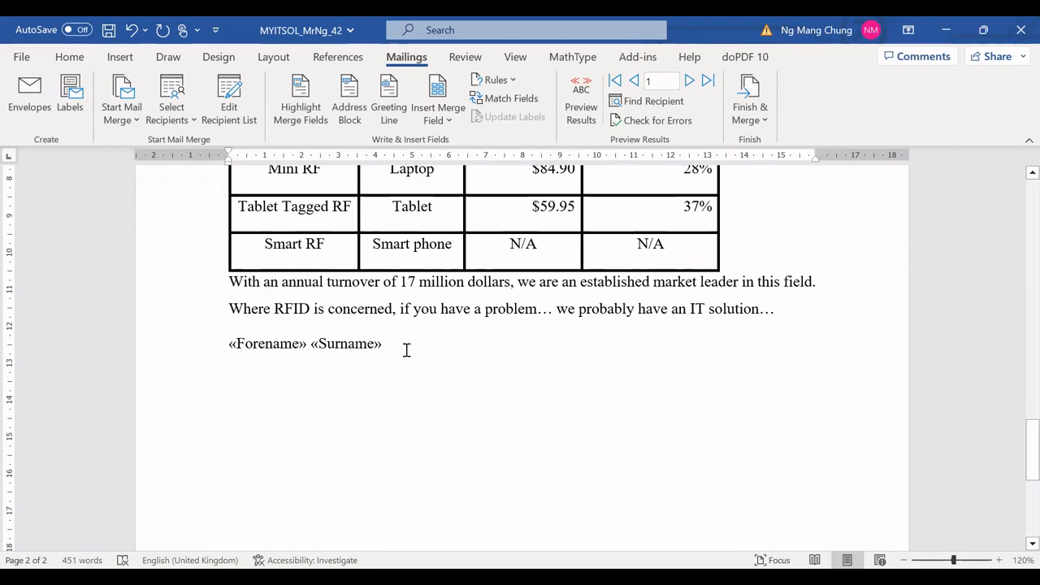
pyautogui.click(449, 121)
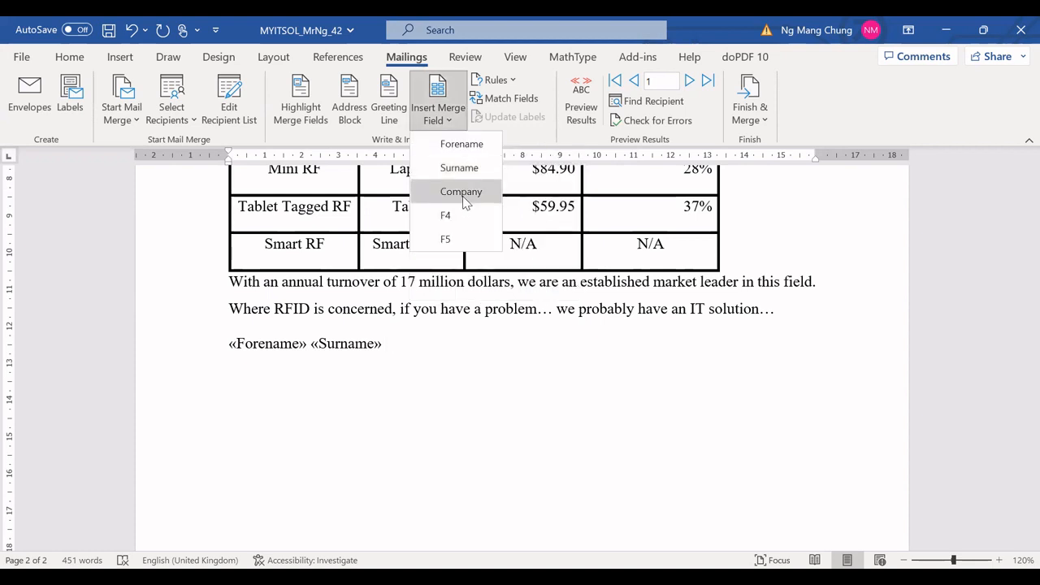
pyautogui.click(461, 193)
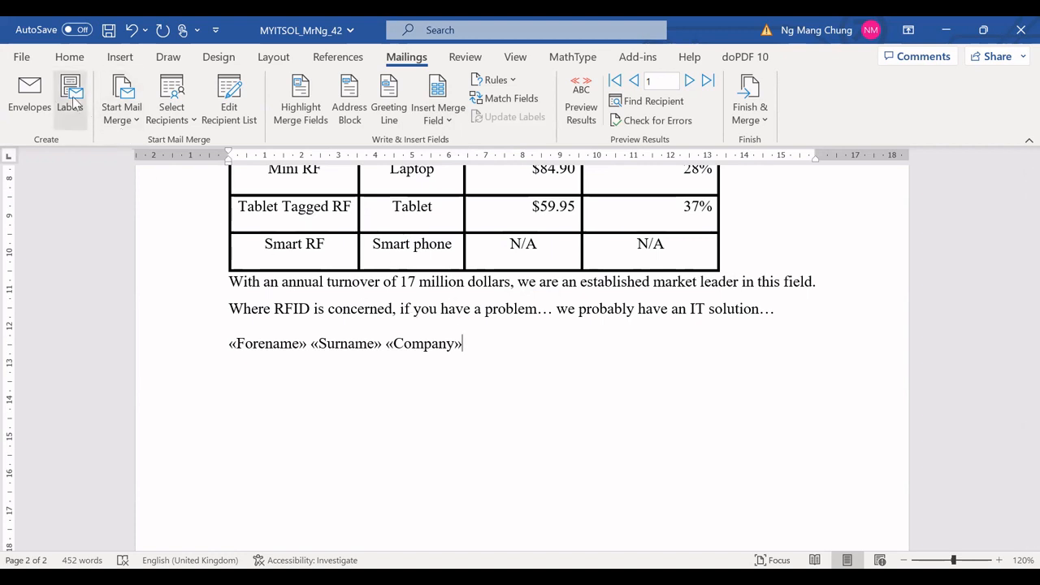
# Step: Save the document as ITSMERGE_MrNg_42 in the P2 folder
pyautogui.click(22, 57)
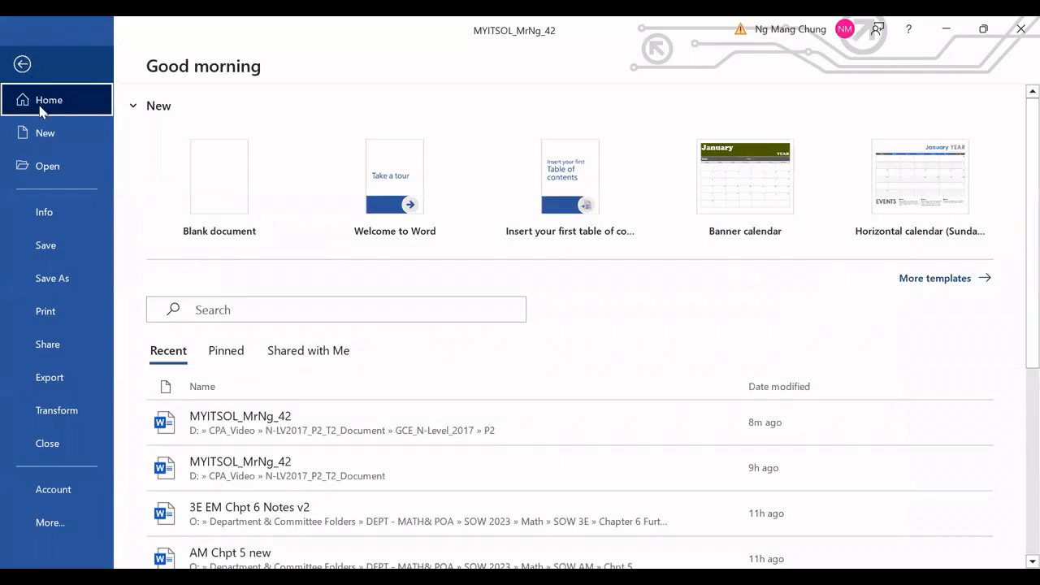
pyautogui.click(70, 277)
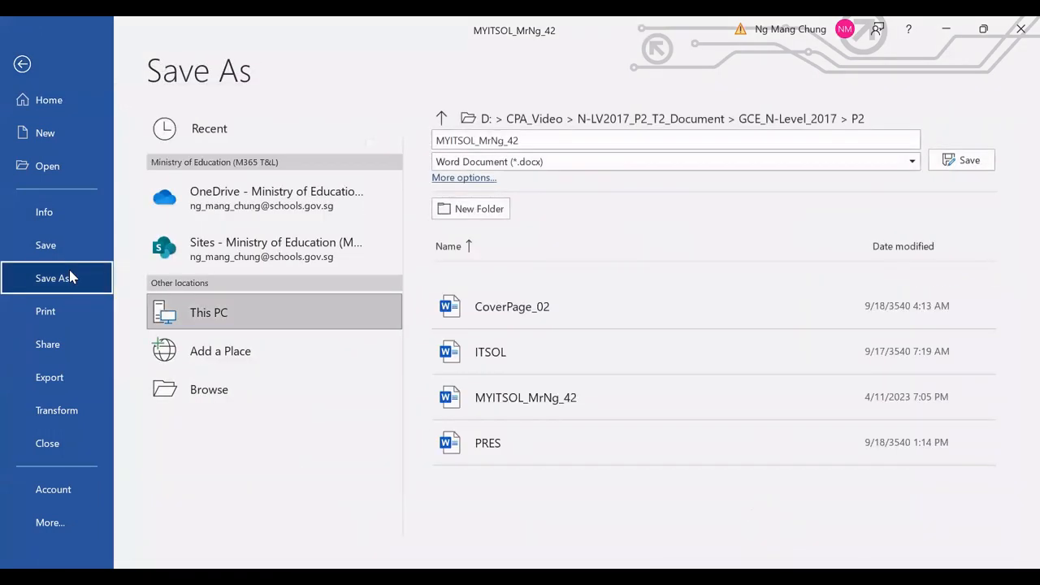
pyautogui.click(208, 377)
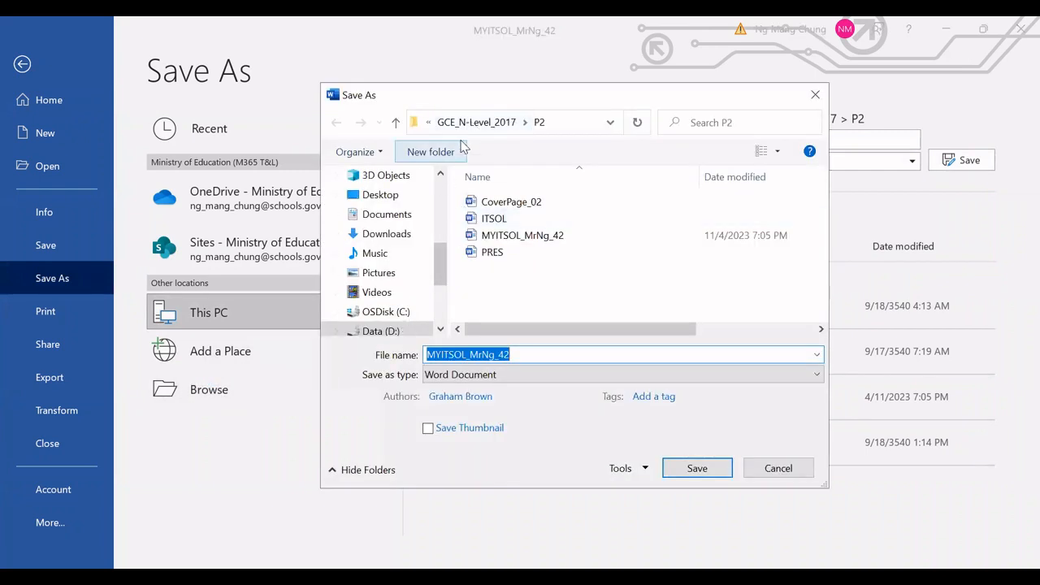
pyautogui.click(473, 124)
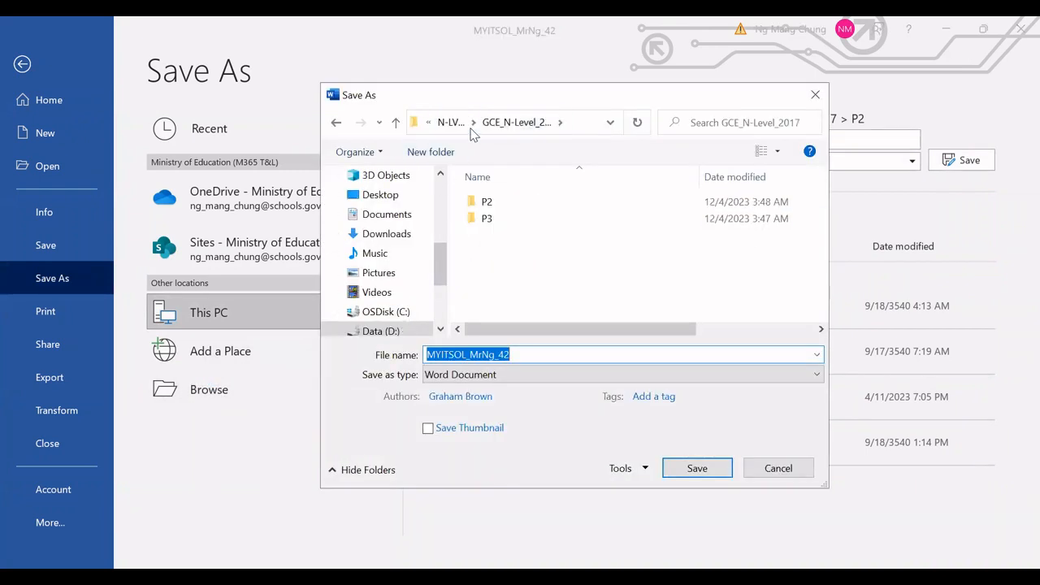
pyautogui.click(381, 331)
pyautogui.scroll(-3, 533, 288)
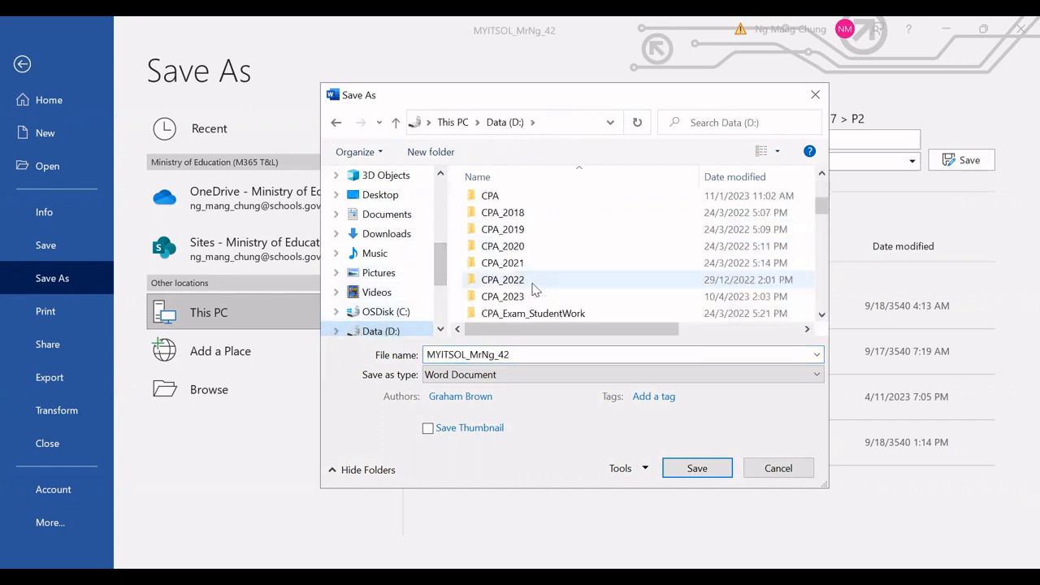
pyautogui.scroll(-2, 533, 289)
pyautogui.scroll(-2, 533, 288)
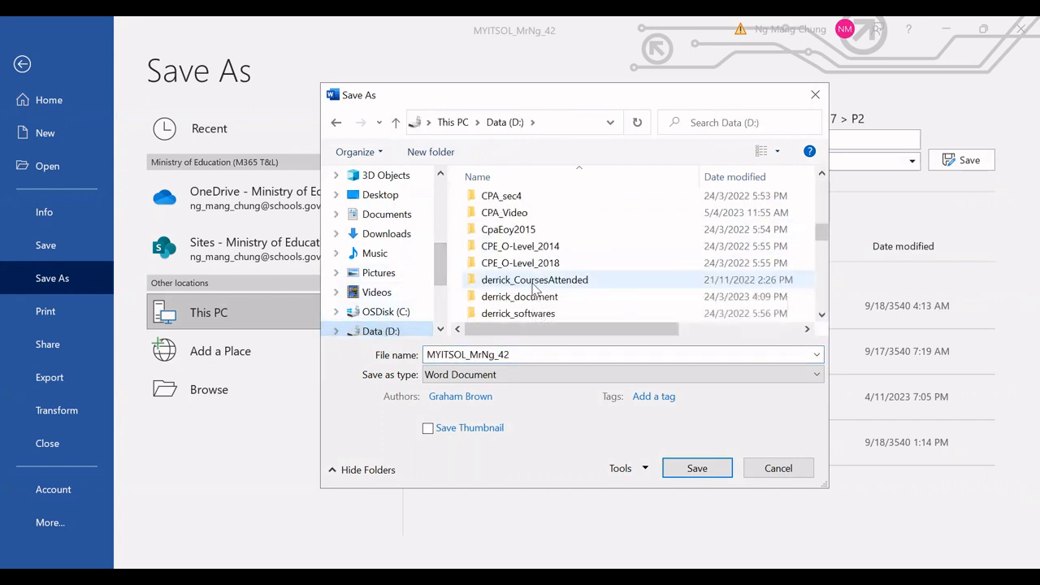
pyautogui.scroll(1, 533, 284)
pyautogui.doubleClick(511, 253)
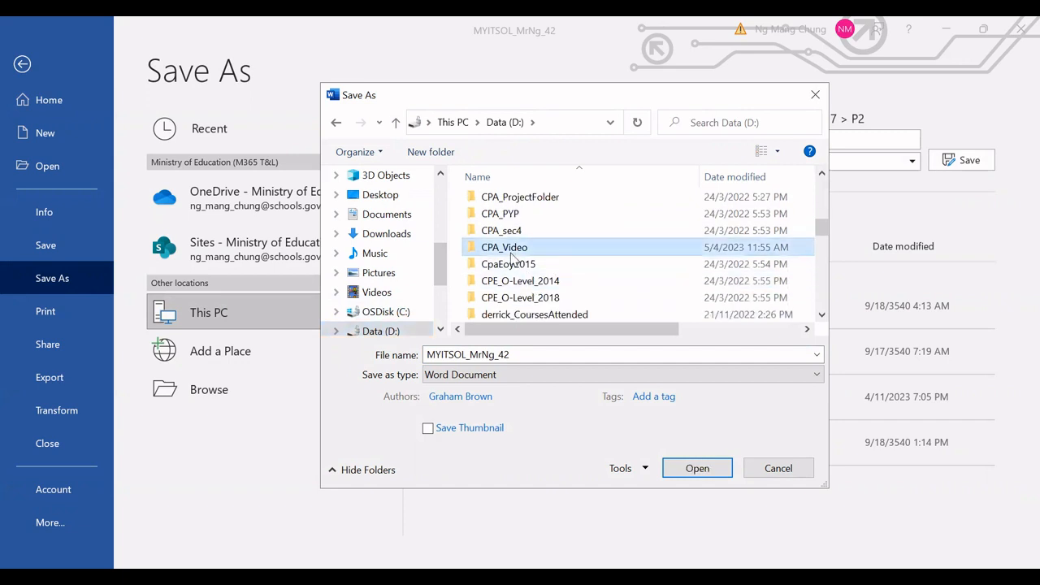
pyautogui.doubleClick(530, 286)
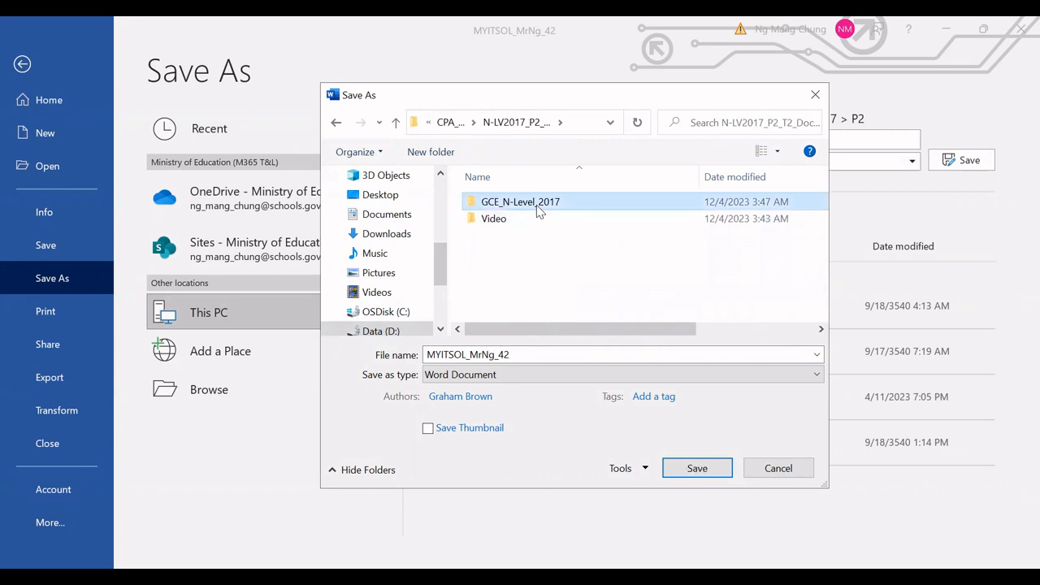
pyautogui.doubleClick(537, 210)
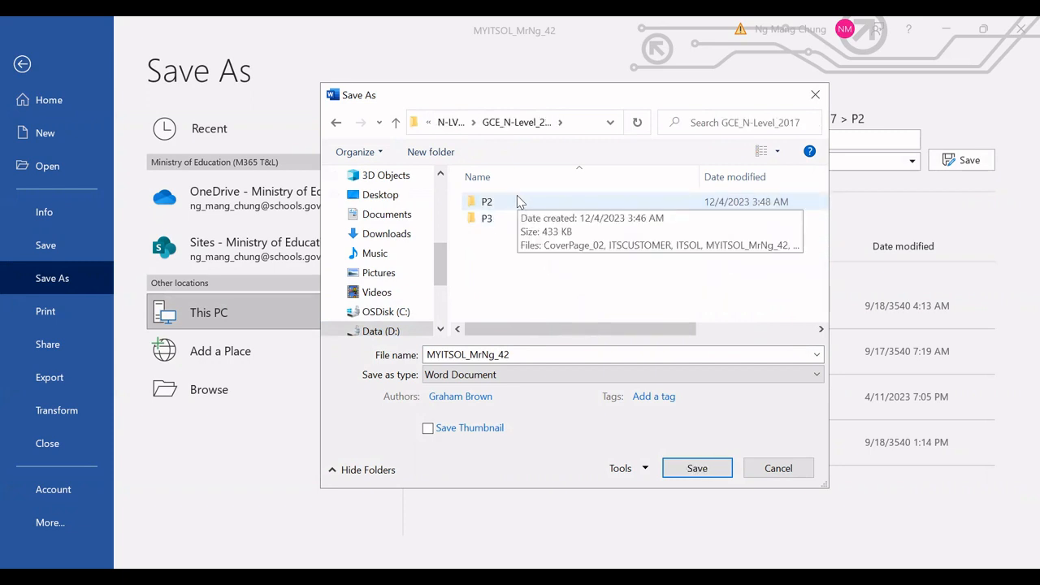
pyautogui.doubleClick(517, 202)
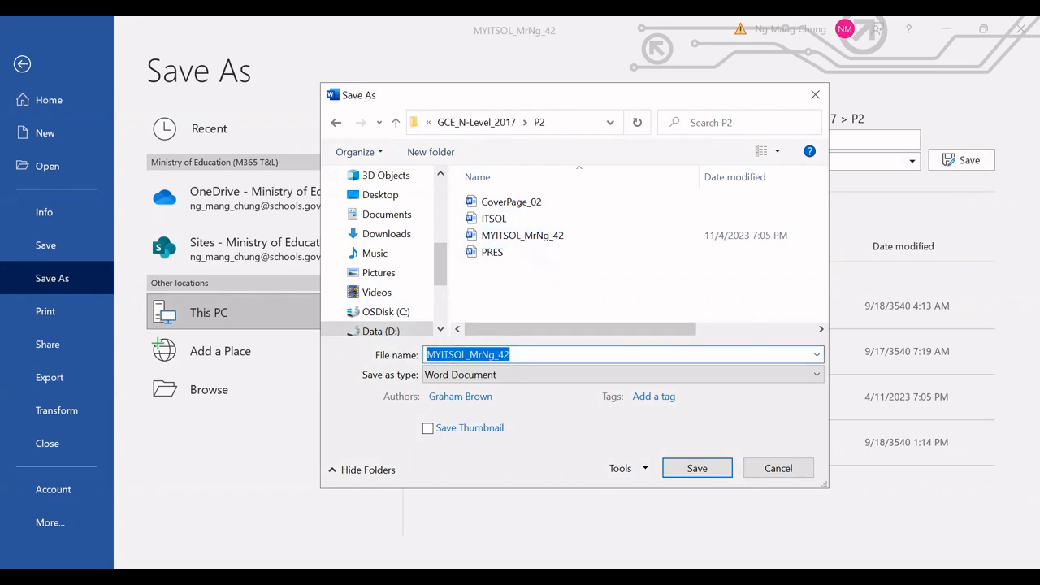
pyautogui.write('ITSME')
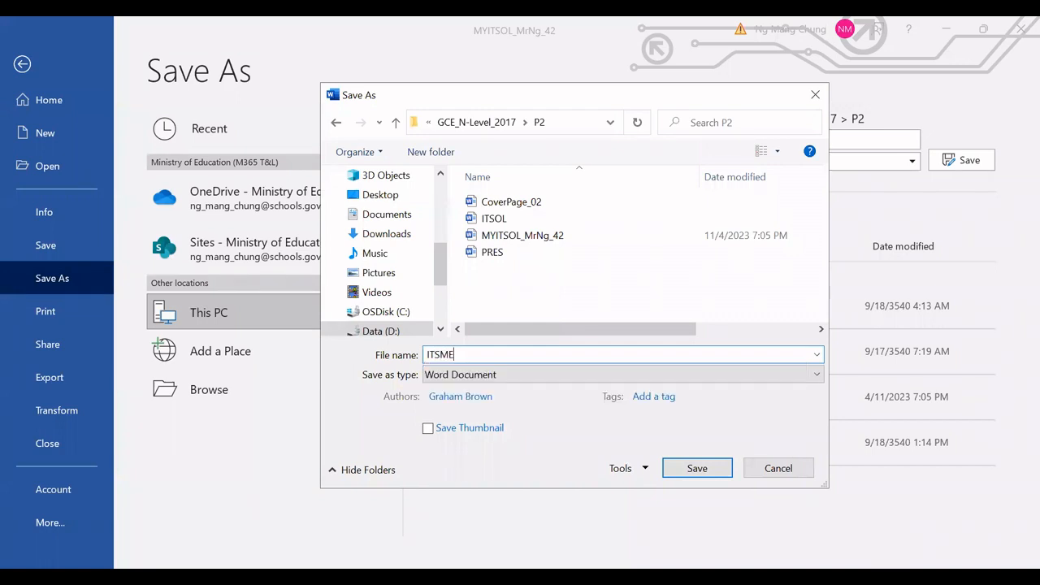
pyautogui.write('RGE_MrNg_42')
pyautogui.click(696, 469)
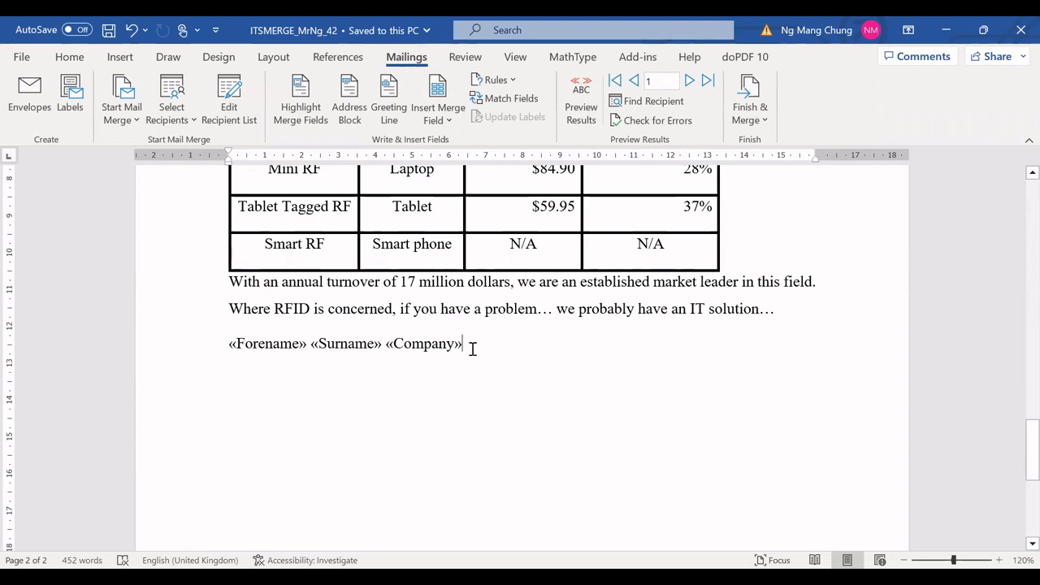
# Step: Open the mail merge recipient list and deselect all recipients
pyautogui.scroll(1, 499, 362)
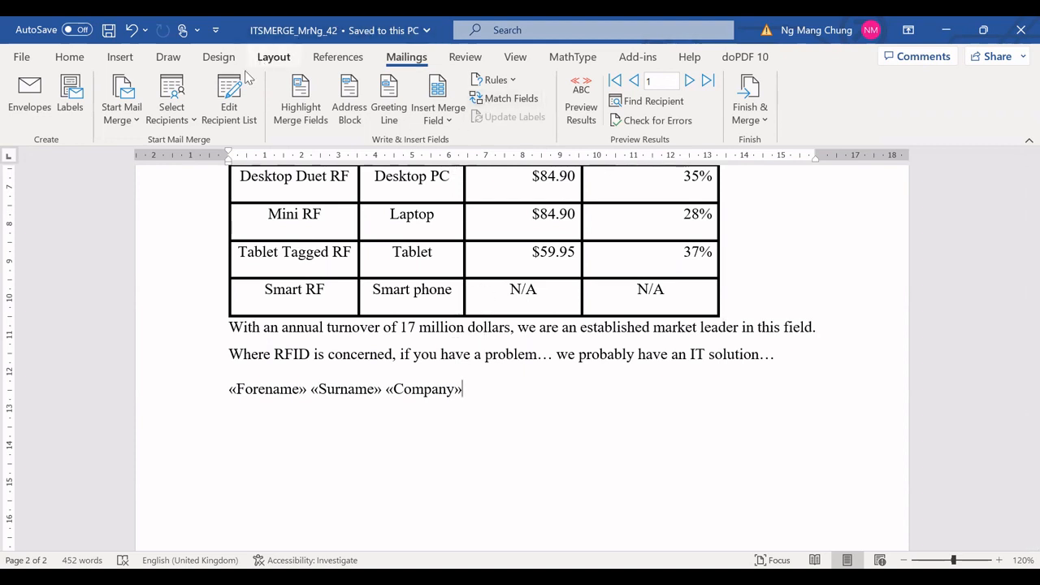
pyautogui.click(229, 115)
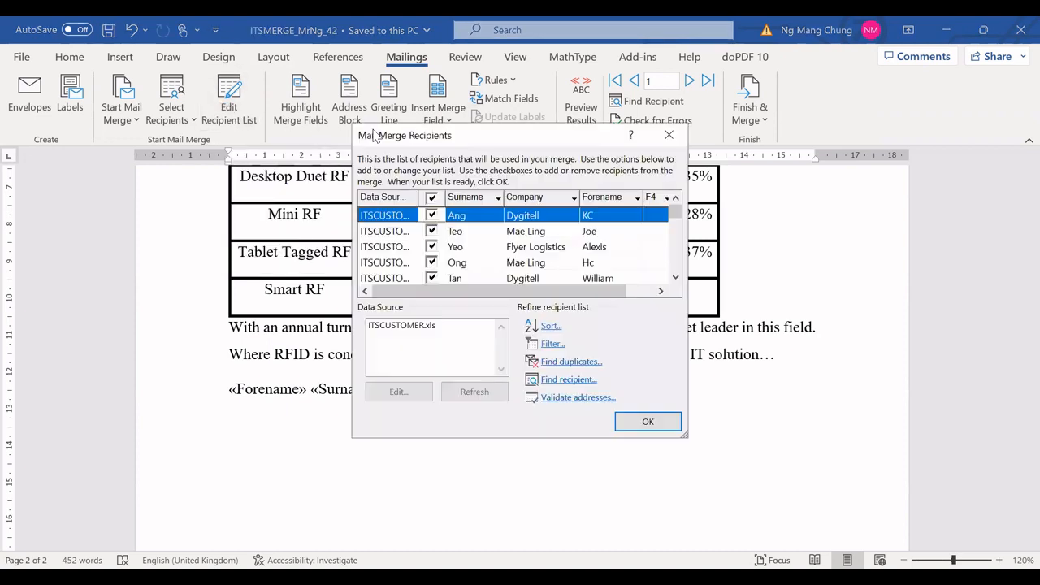
pyautogui.moveTo(477, 138); pyautogui.dragTo(418, 123)
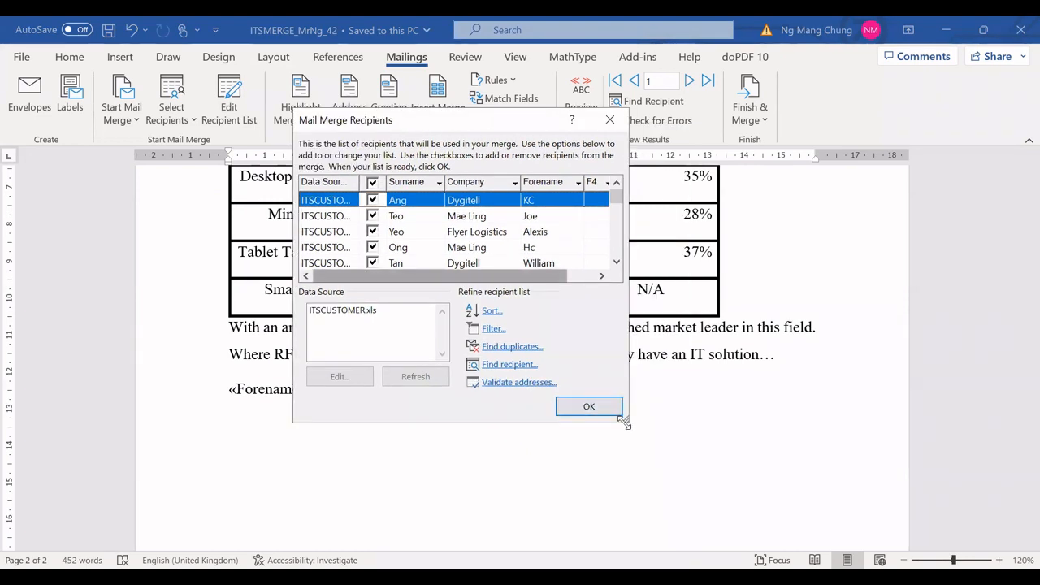
pyautogui.moveTo(626, 422); pyautogui.dragTo(763, 475)
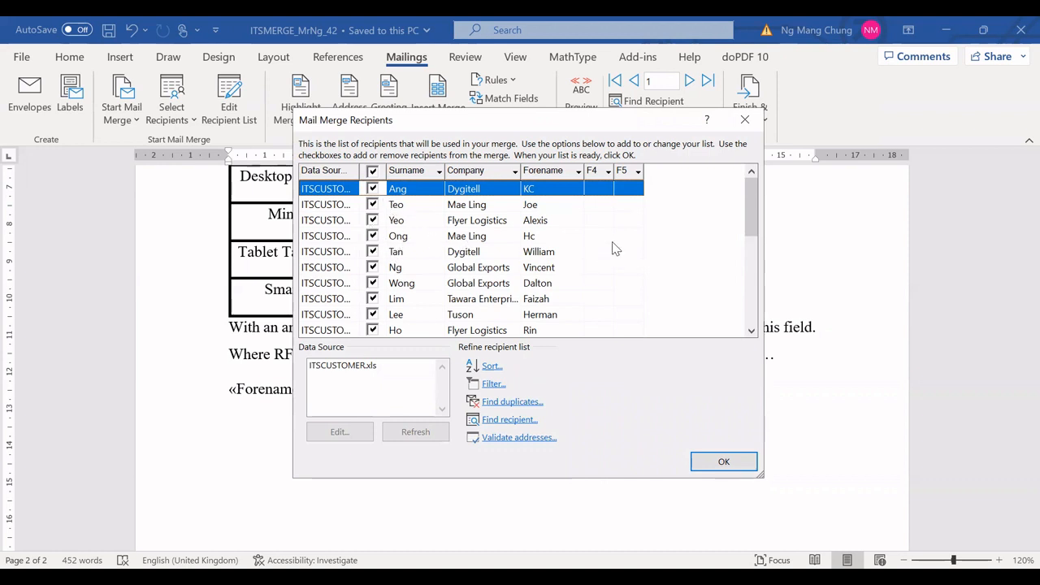
pyautogui.click(374, 173)
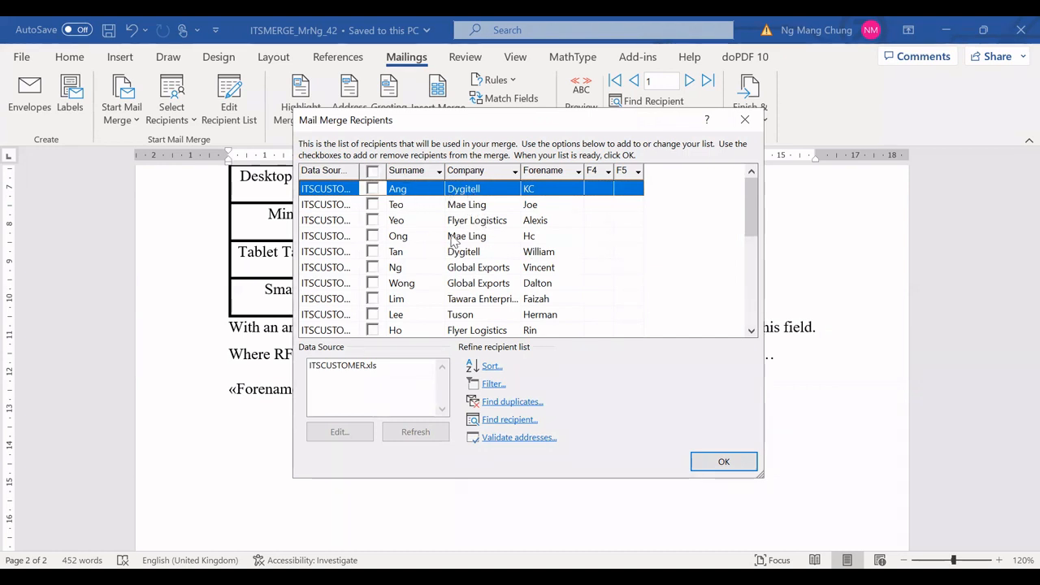
# Step: Sort the recipients by Company and include only the two Tuson company recipients in the merge
pyautogui.click(497, 172)
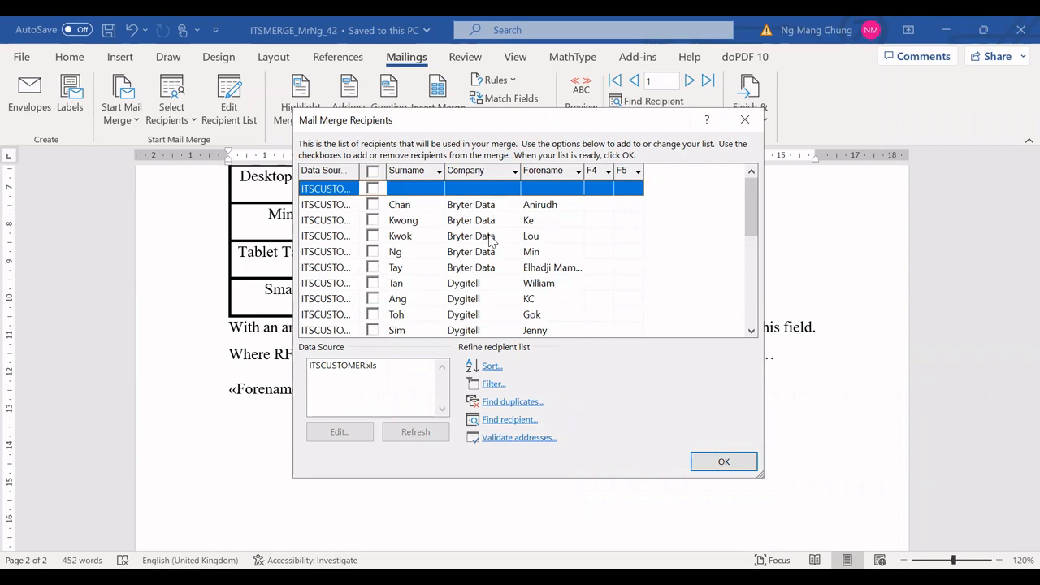
pyautogui.scroll(-2, 490, 240)
pyautogui.scroll(-3, 490, 239)
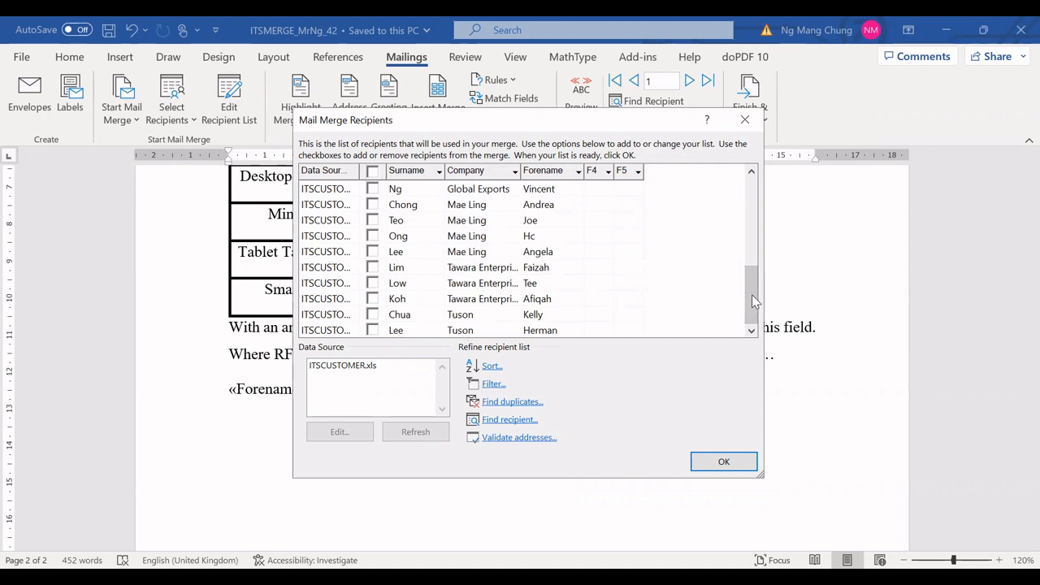
pyautogui.click(373, 315)
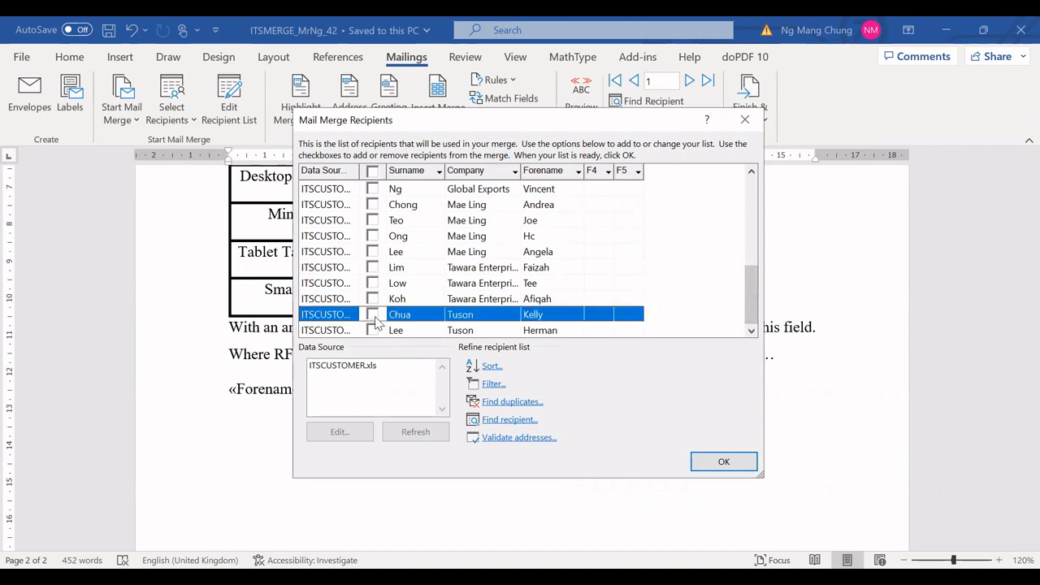
pyautogui.click(376, 334)
pyautogui.click(375, 332)
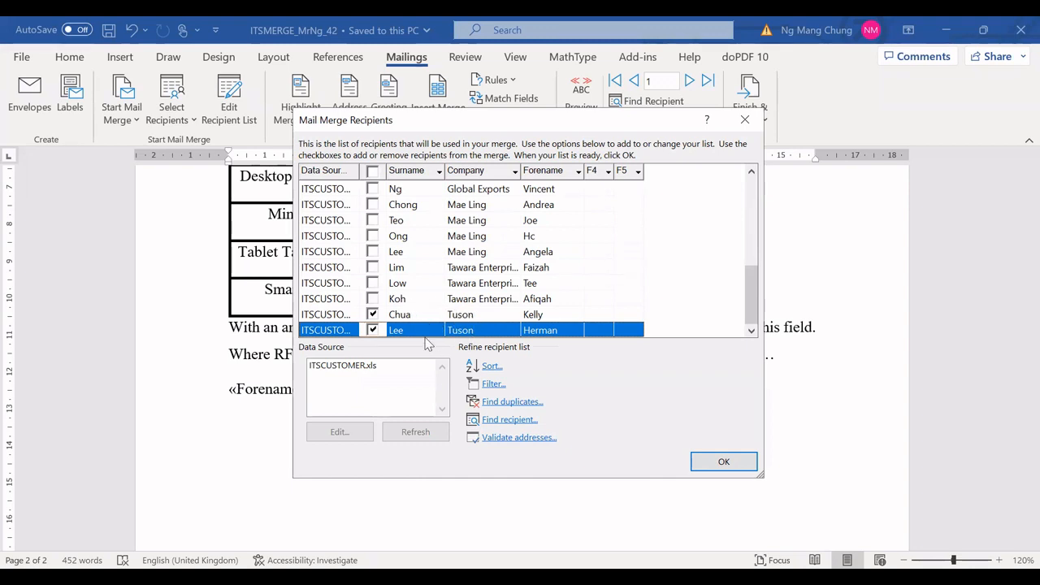
pyautogui.click(724, 462)
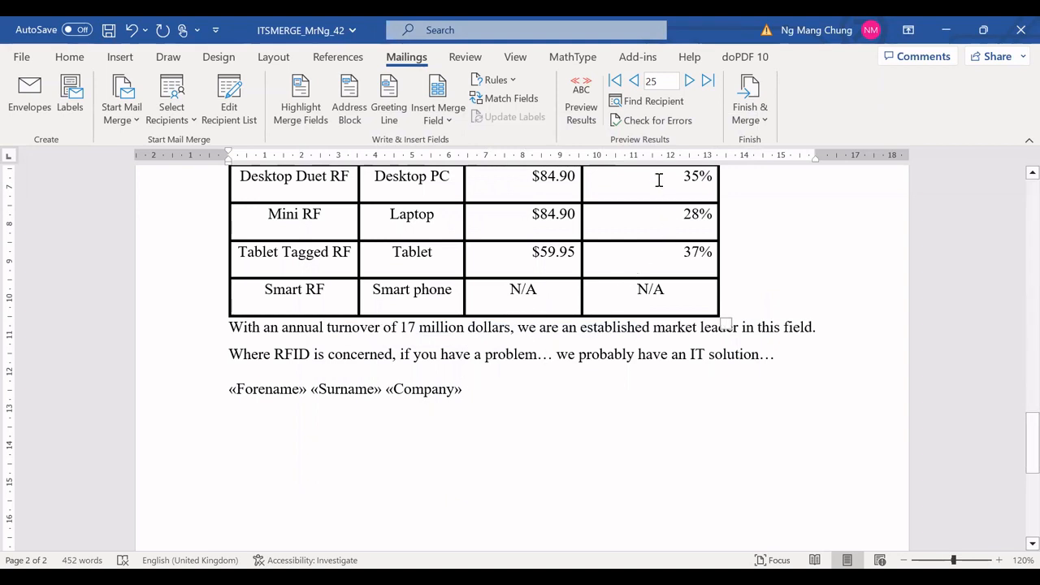
# Step: Finish the merge by editing individual documents, merging all records into a new document
pyautogui.click(764, 121)
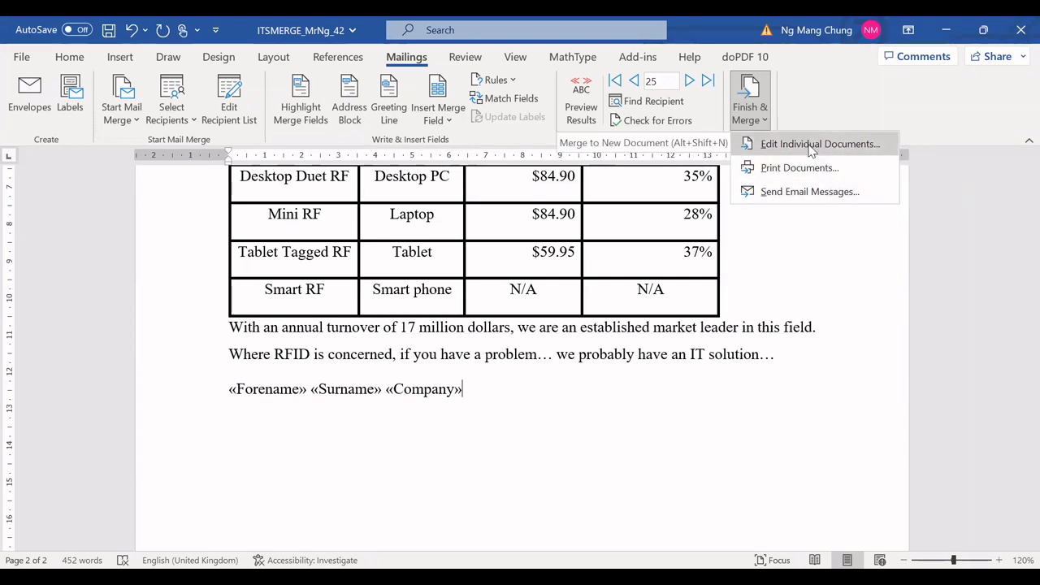
pyautogui.click(811, 147)
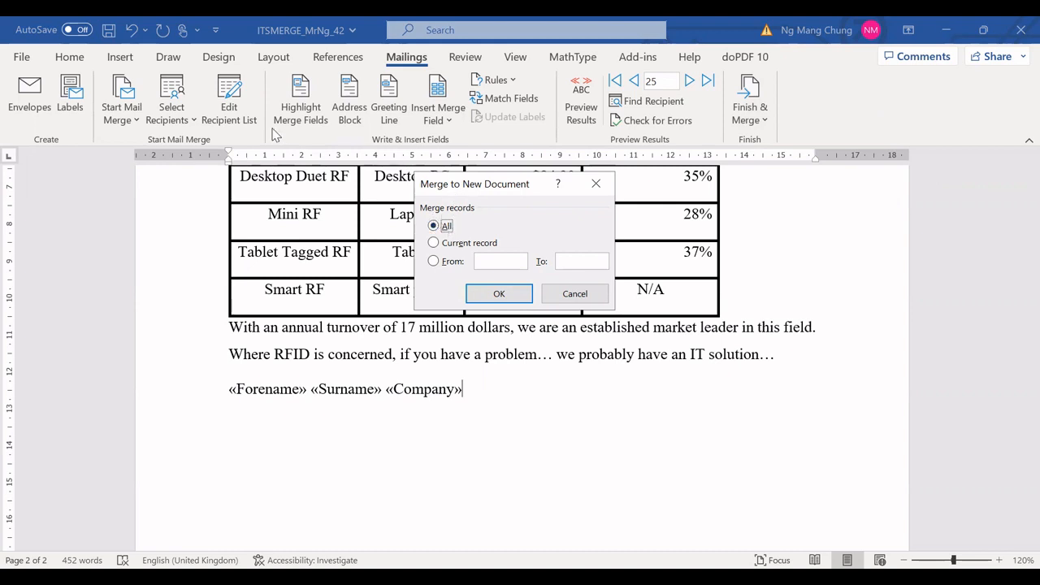
pyautogui.click(511, 300)
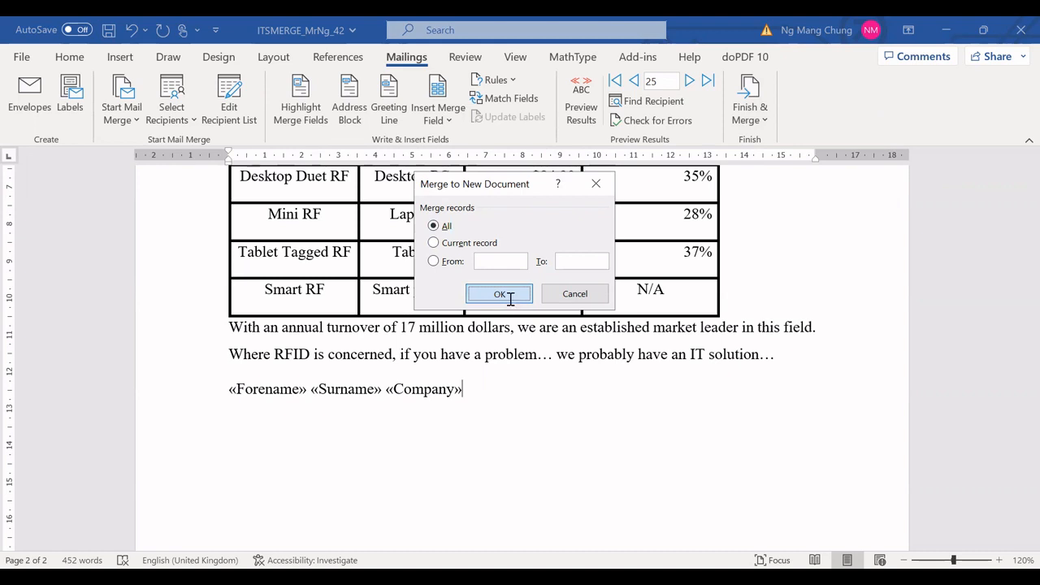